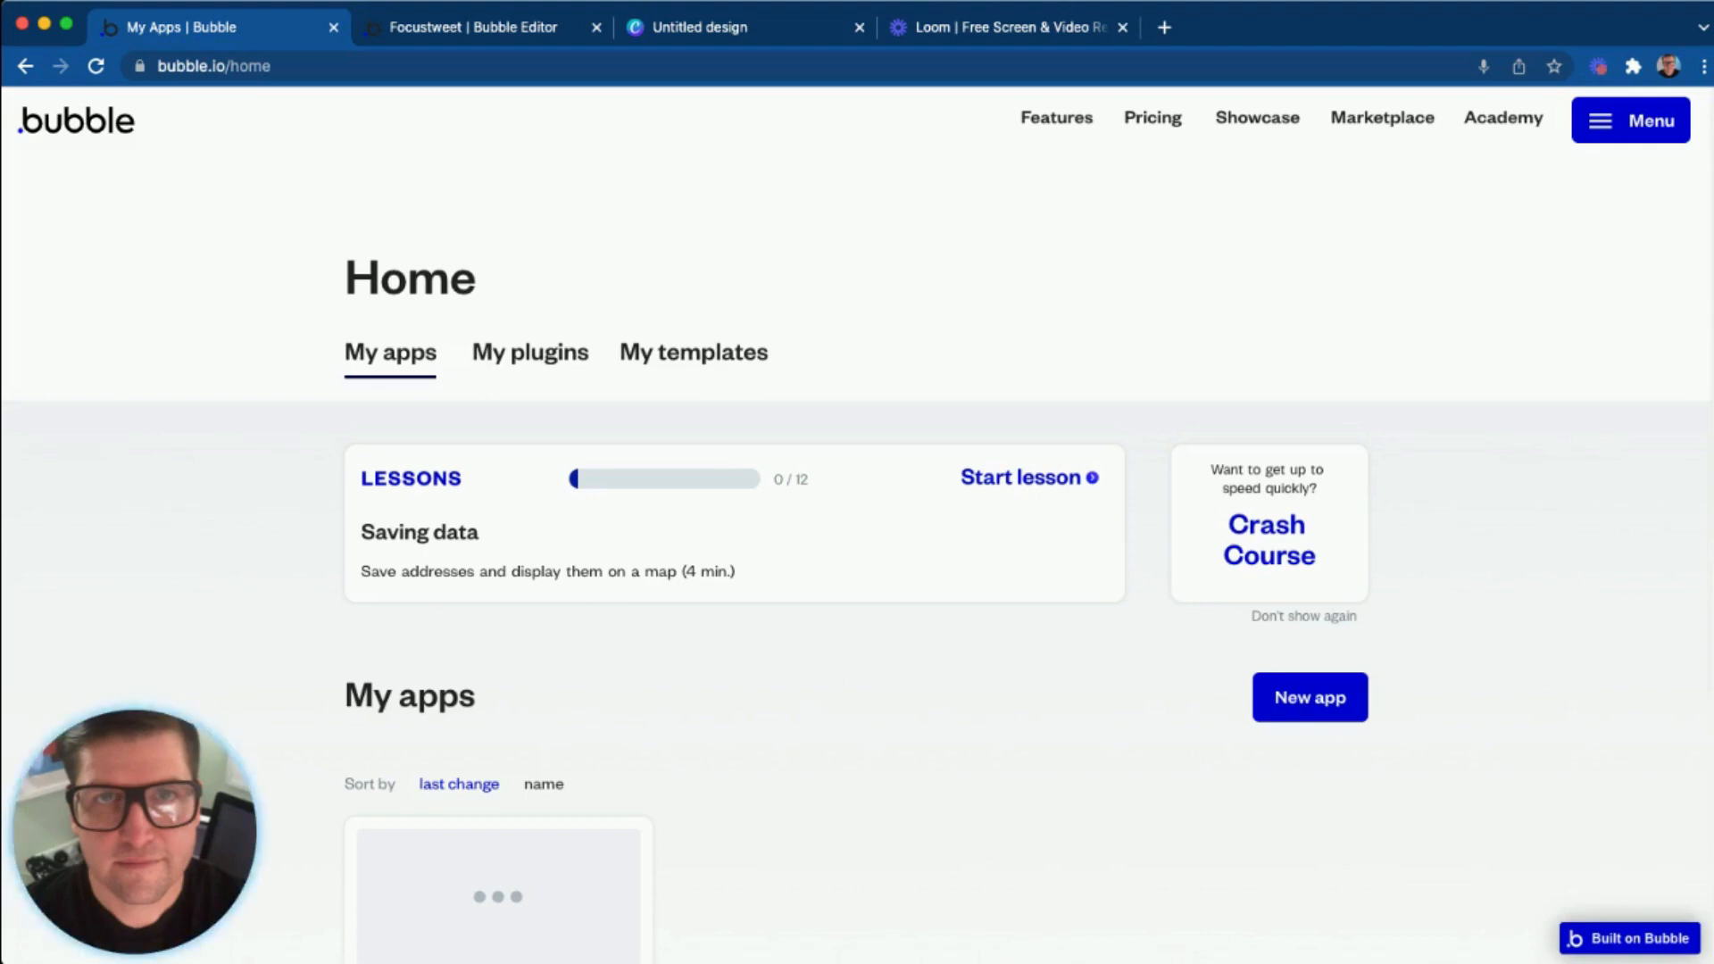
Switch to the Focustweet app's editor and set the index page's width to 1200.
scroll(857, 553, "down", 4)
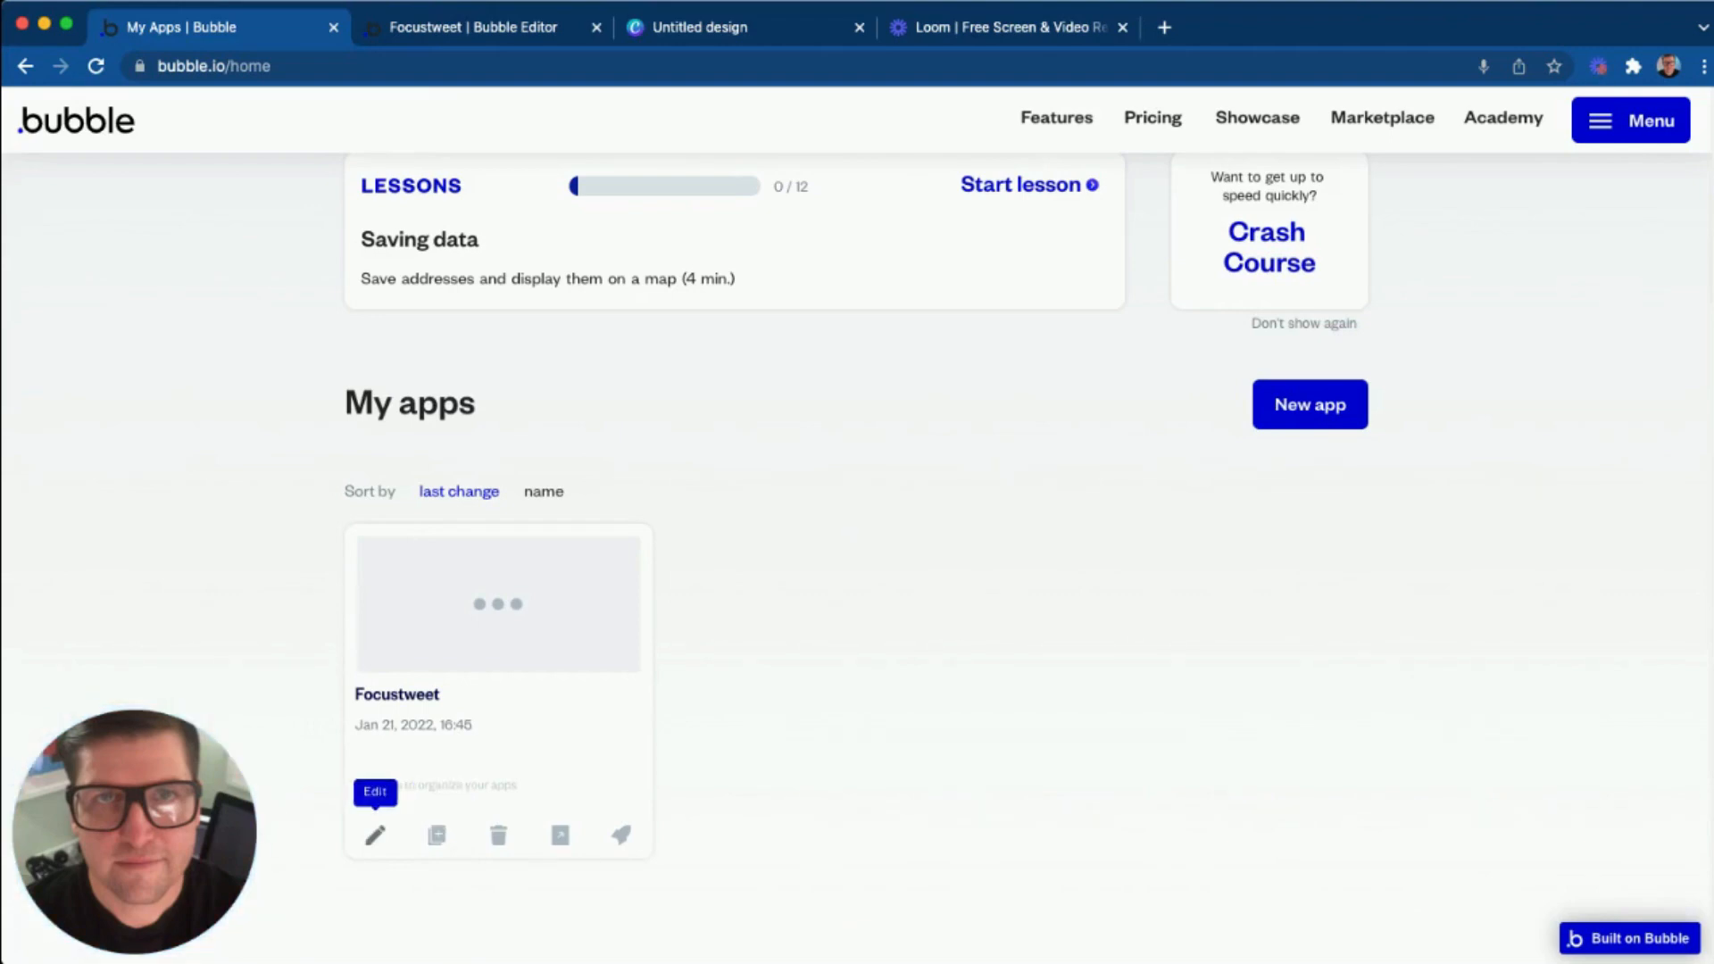
left_click(473, 27)
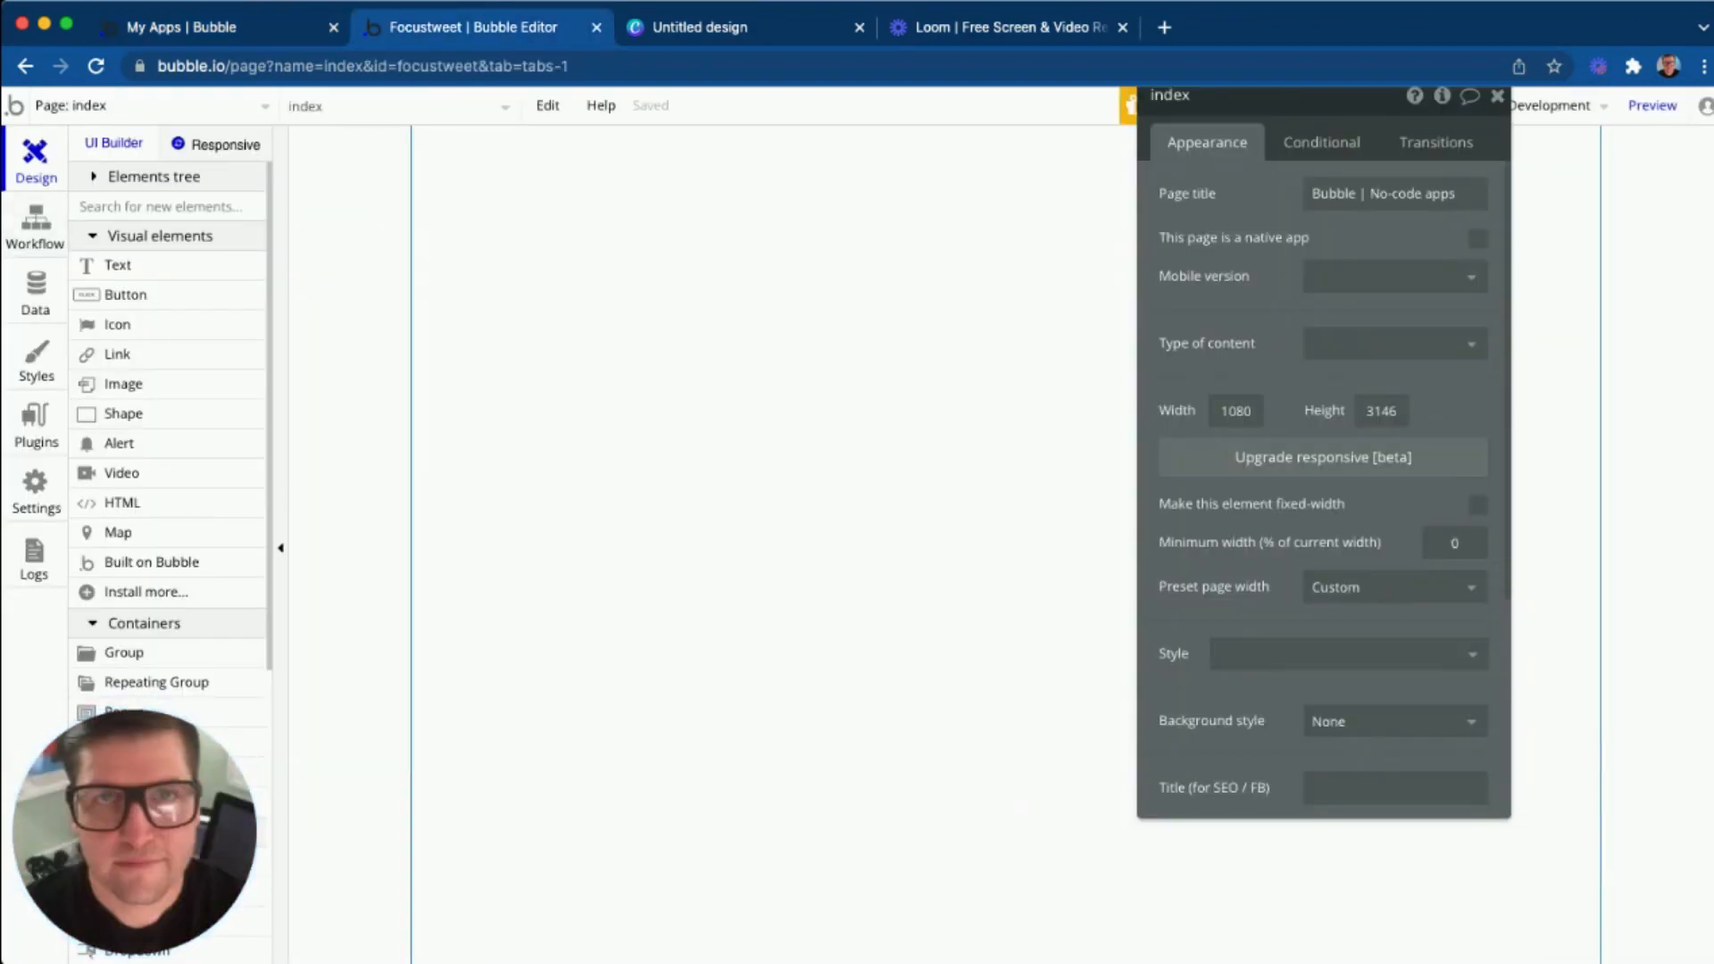
left_click_drag(1253, 411, 1218, 411)
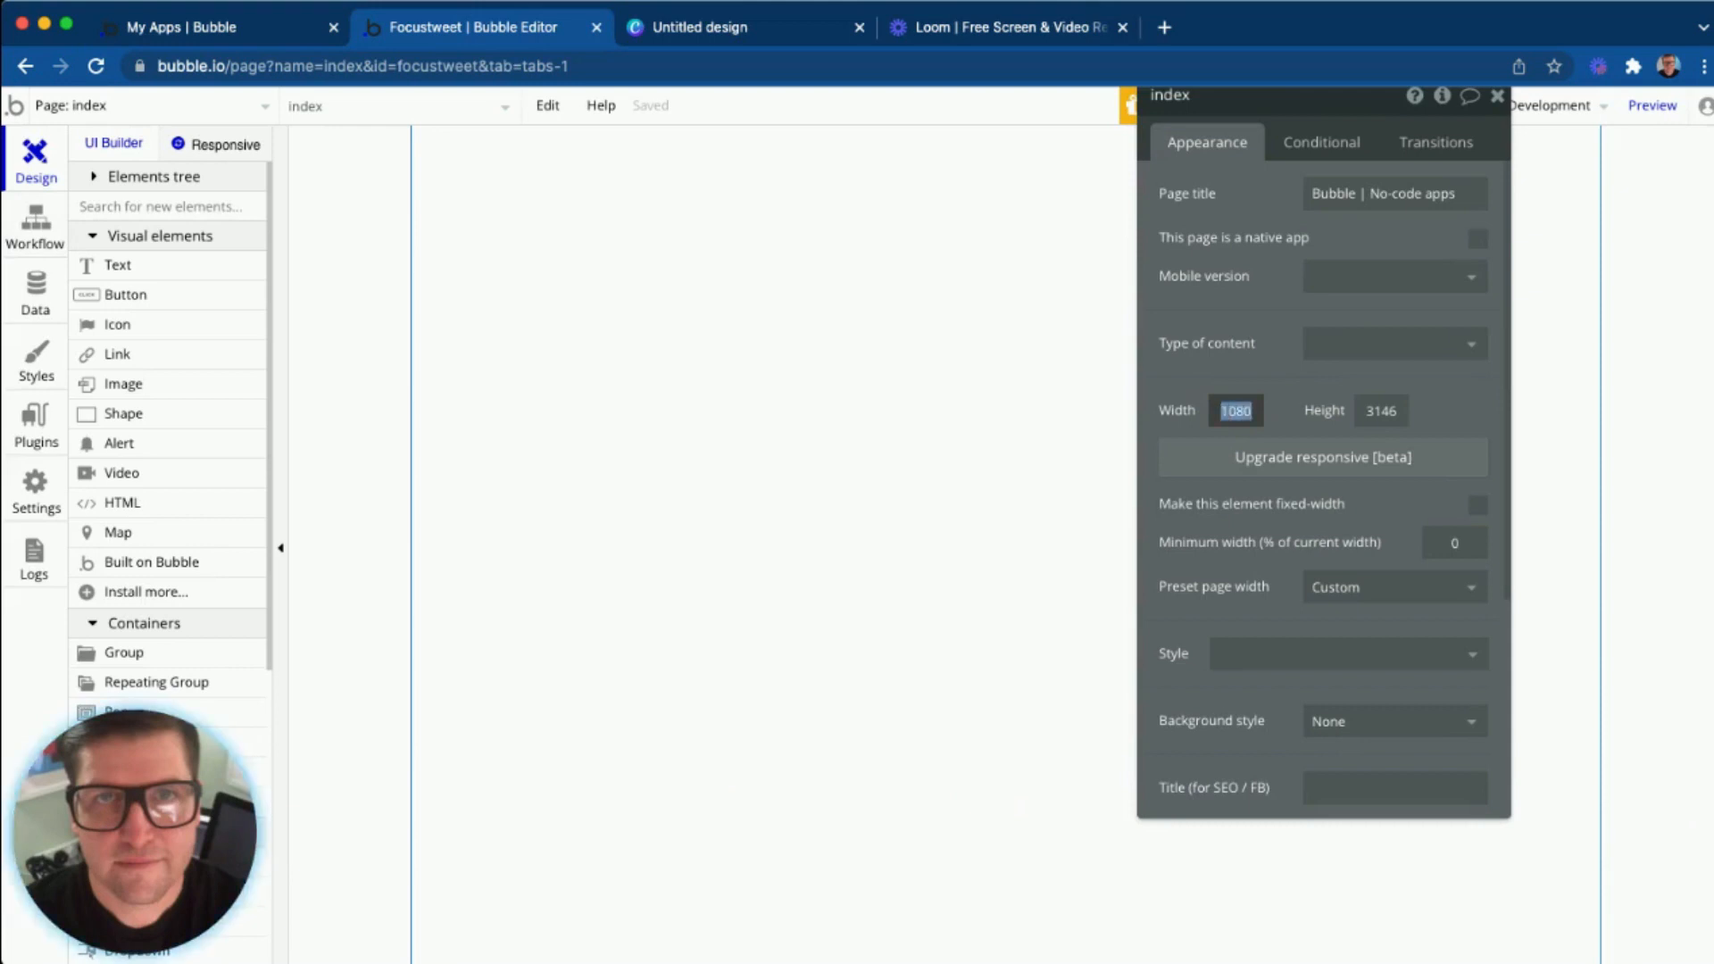
type("1200")
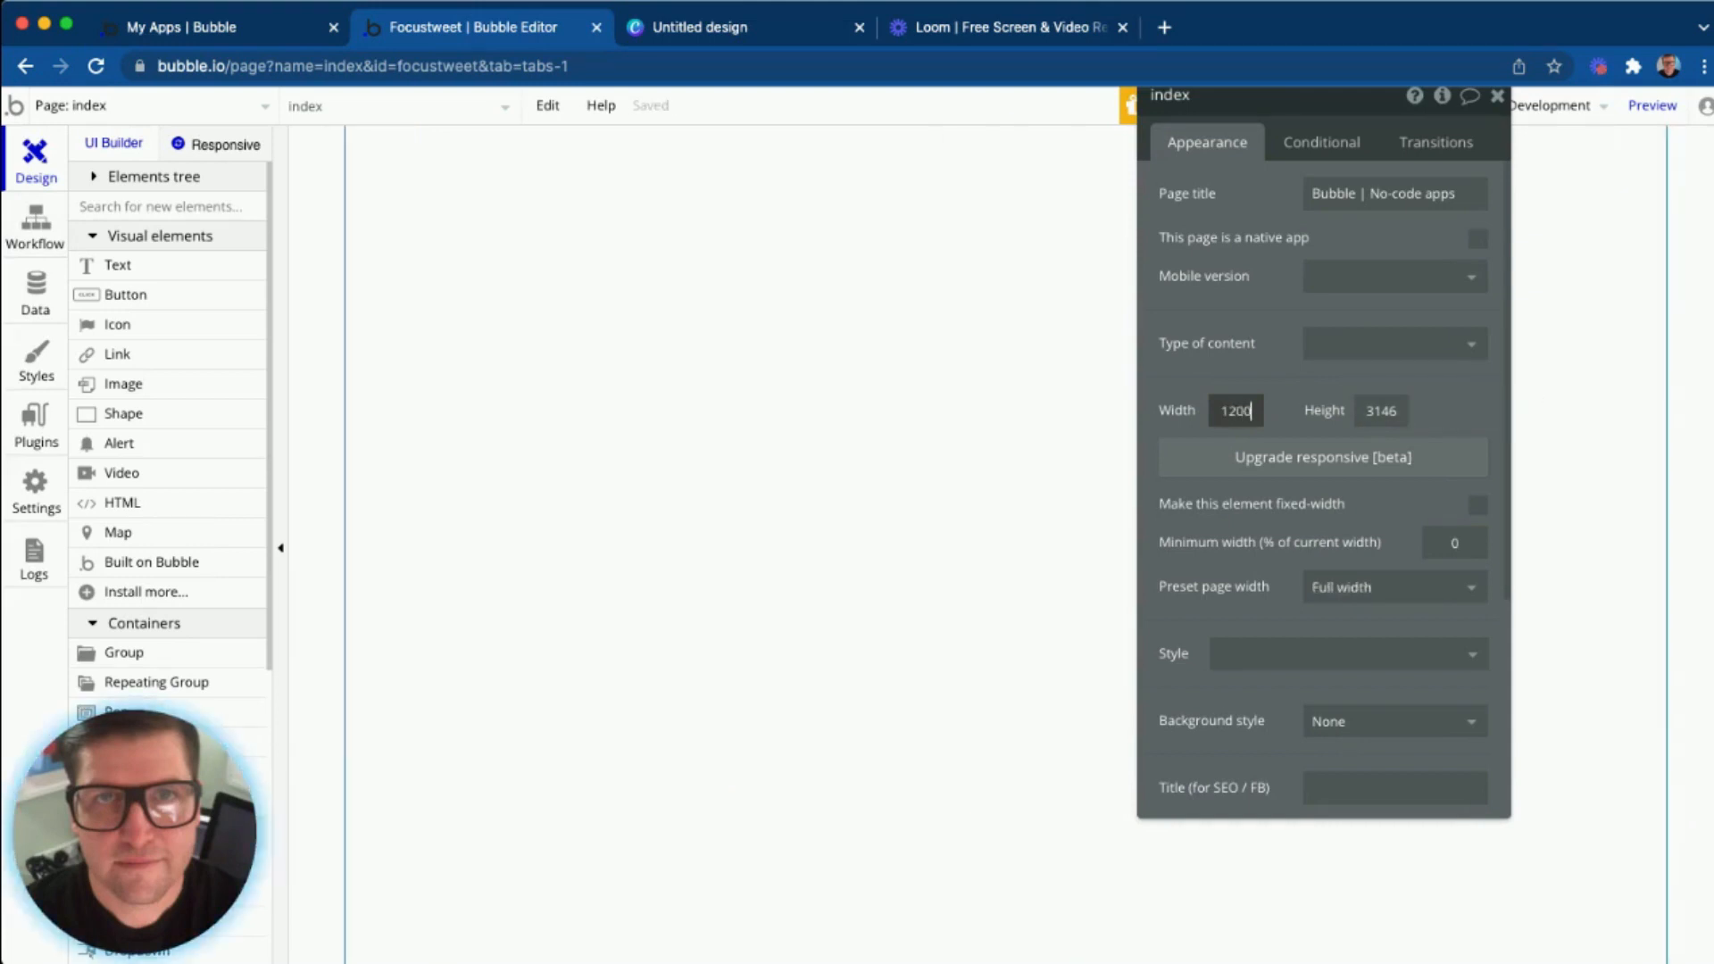
key("Escape")
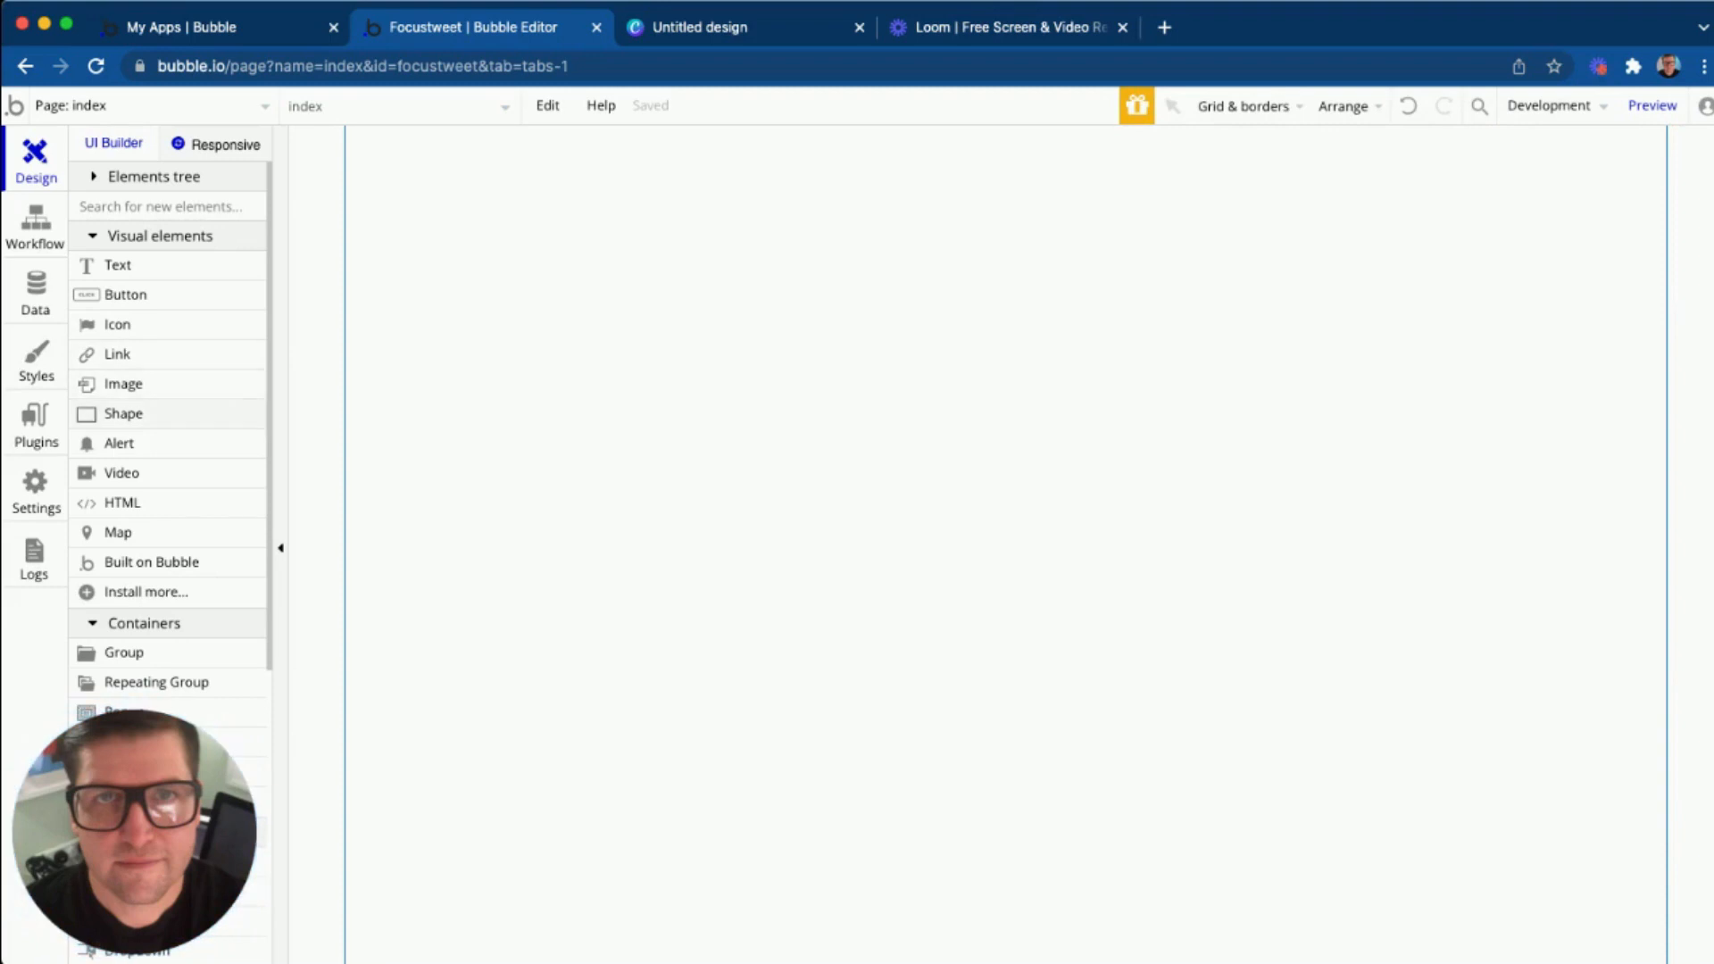
Add a 136 by 136 image element near the top of the page with the FocusTweet.png logo and center it horizontally.
left_click(122, 384)
left_click_drag(886, 270, 1038, 418)
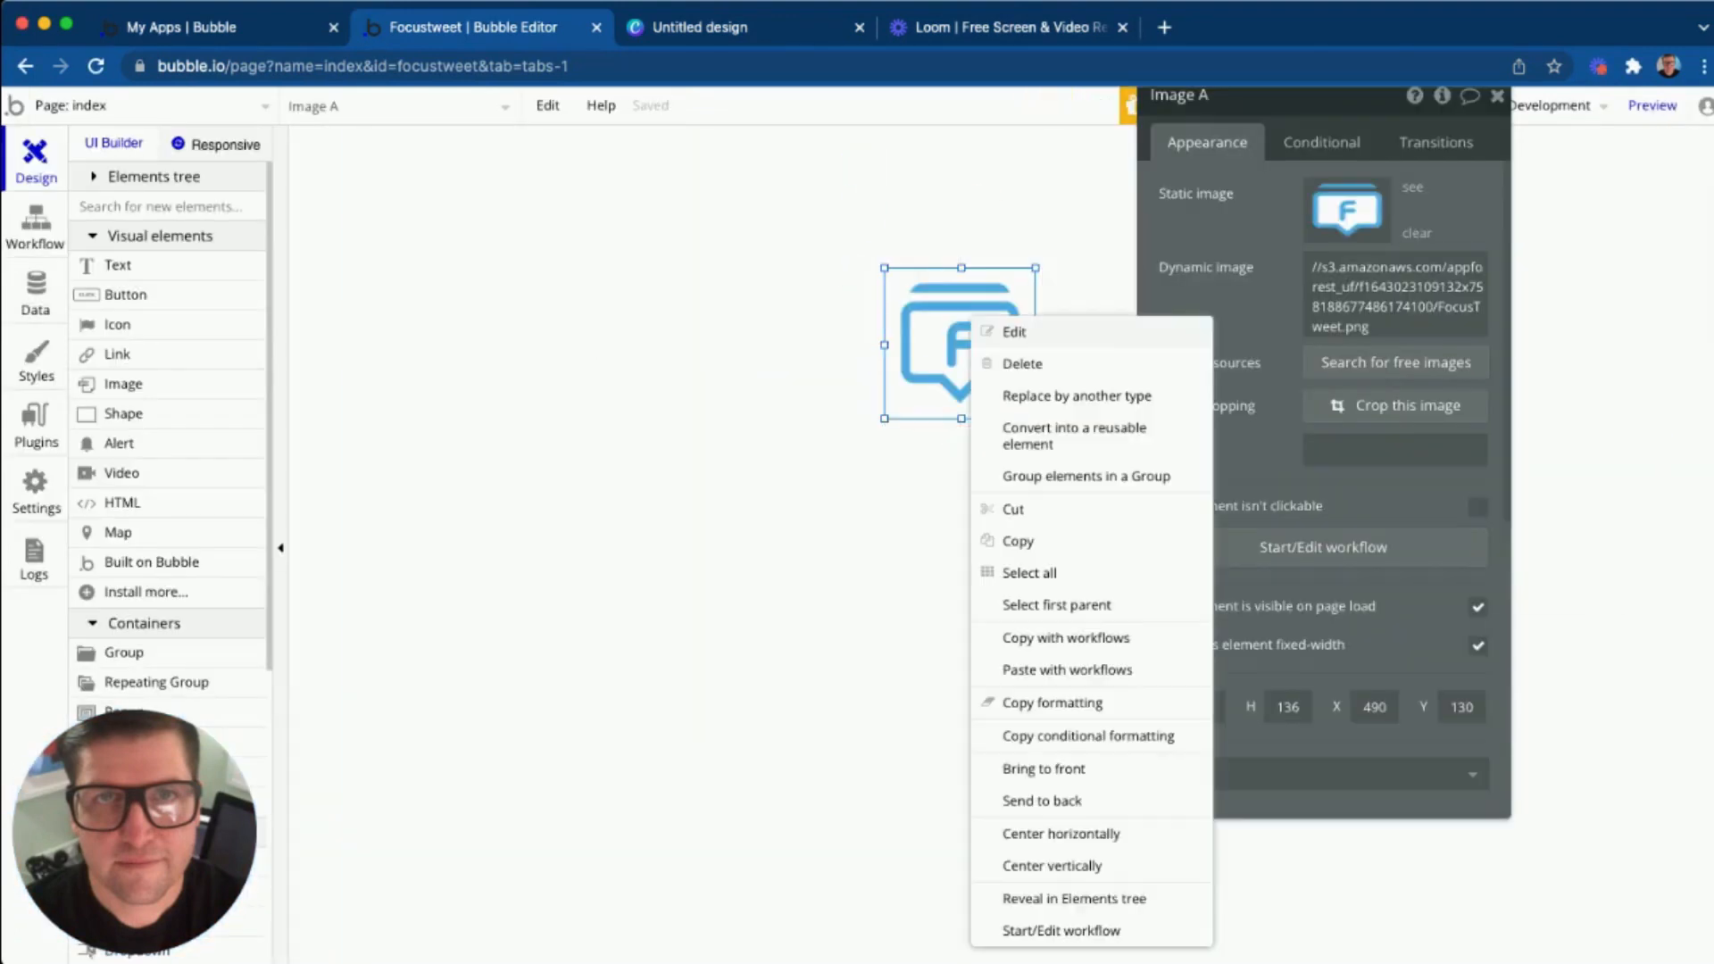
right_click(972, 317)
left_click(1061, 833)
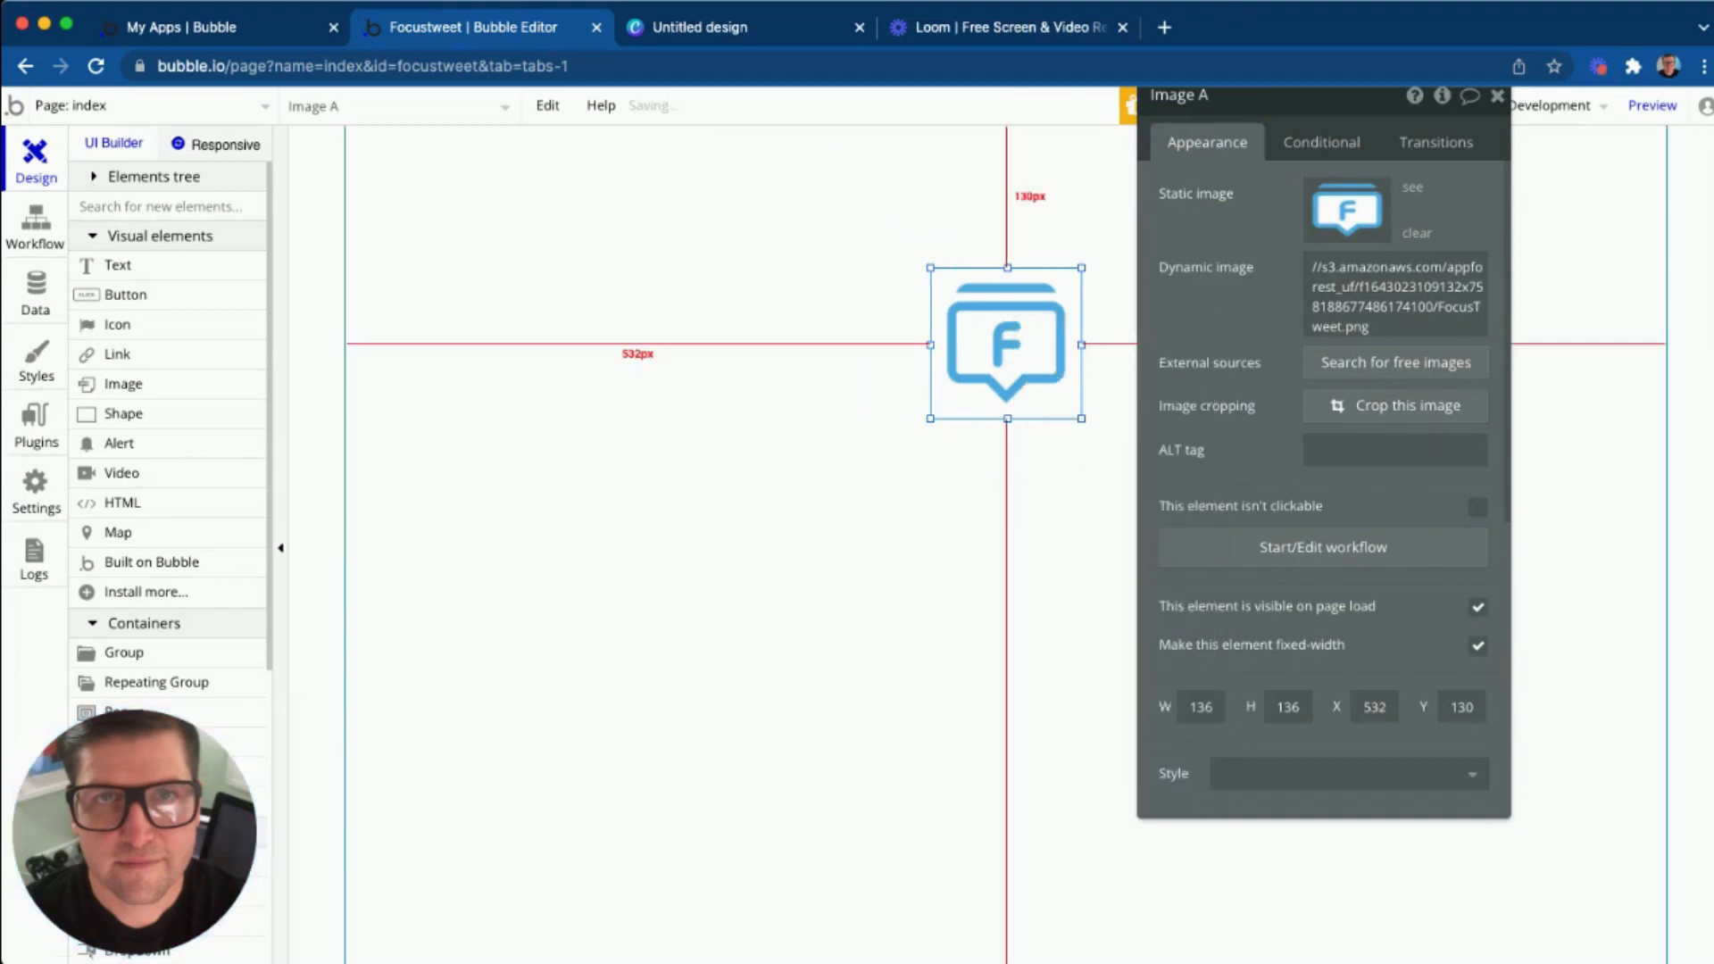
Shrink the logo image to about 110 by 110, move it up to about Y 93, and center it horizontally again.
left_click_drag(1082, 419, 1054, 391)
left_click_drag(992, 329, 998, 288)
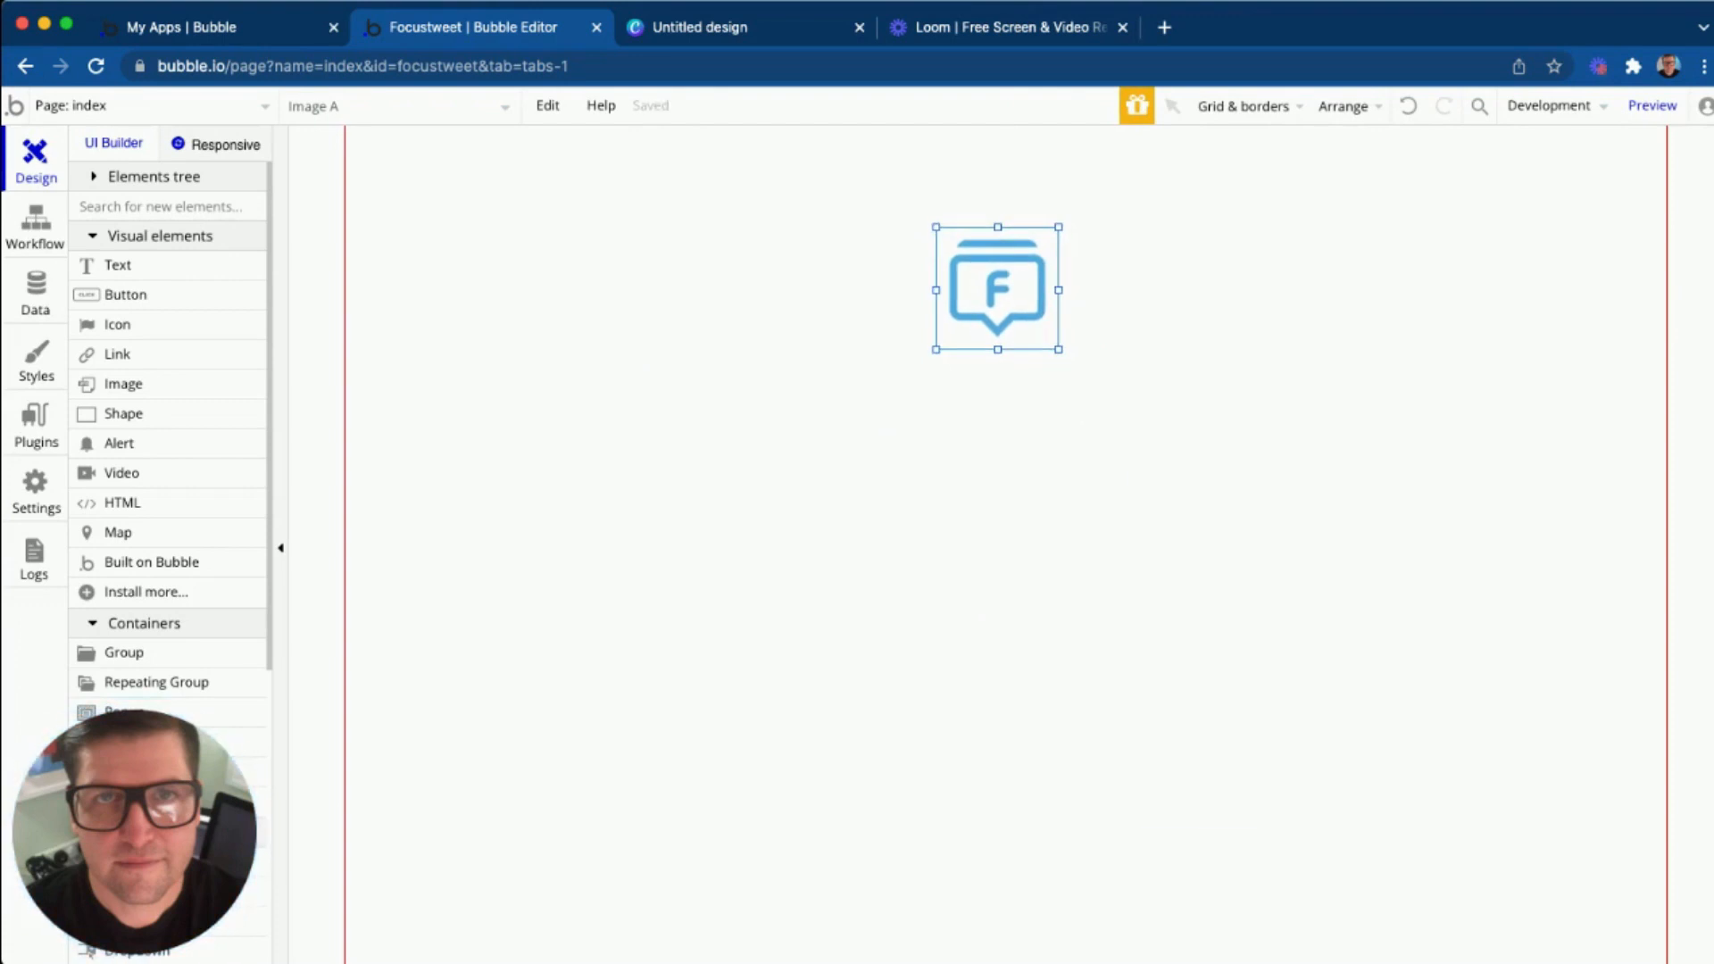
right_click(1005, 287)
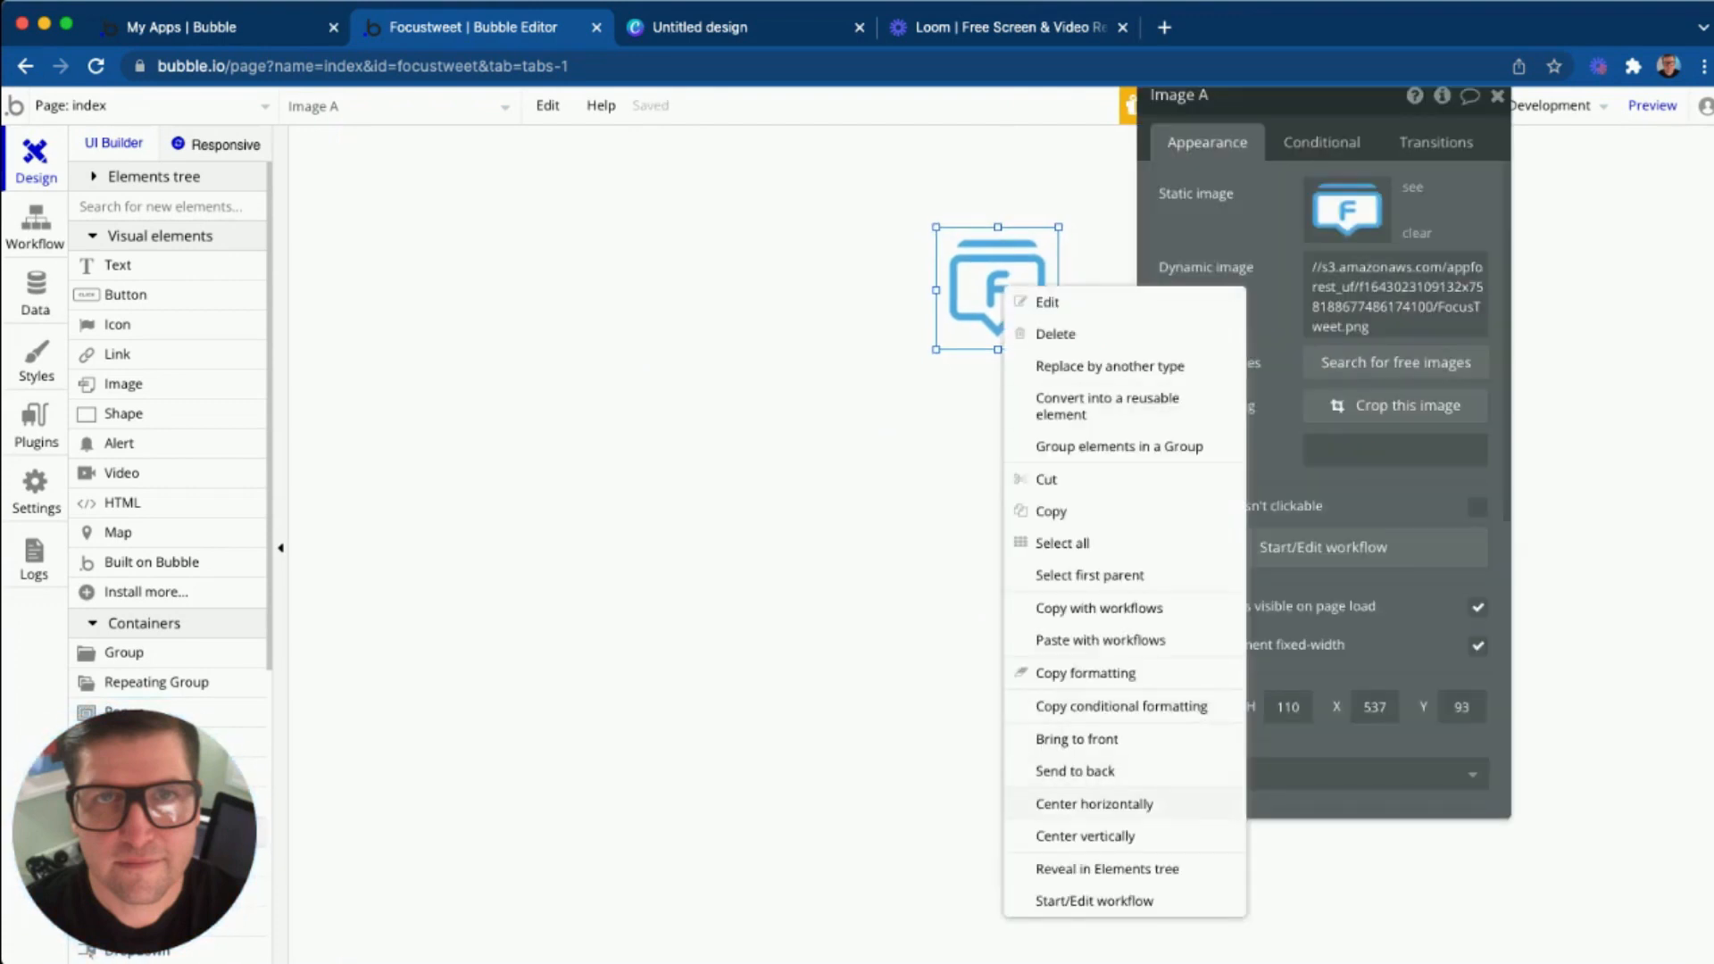
left_click(1094, 803)
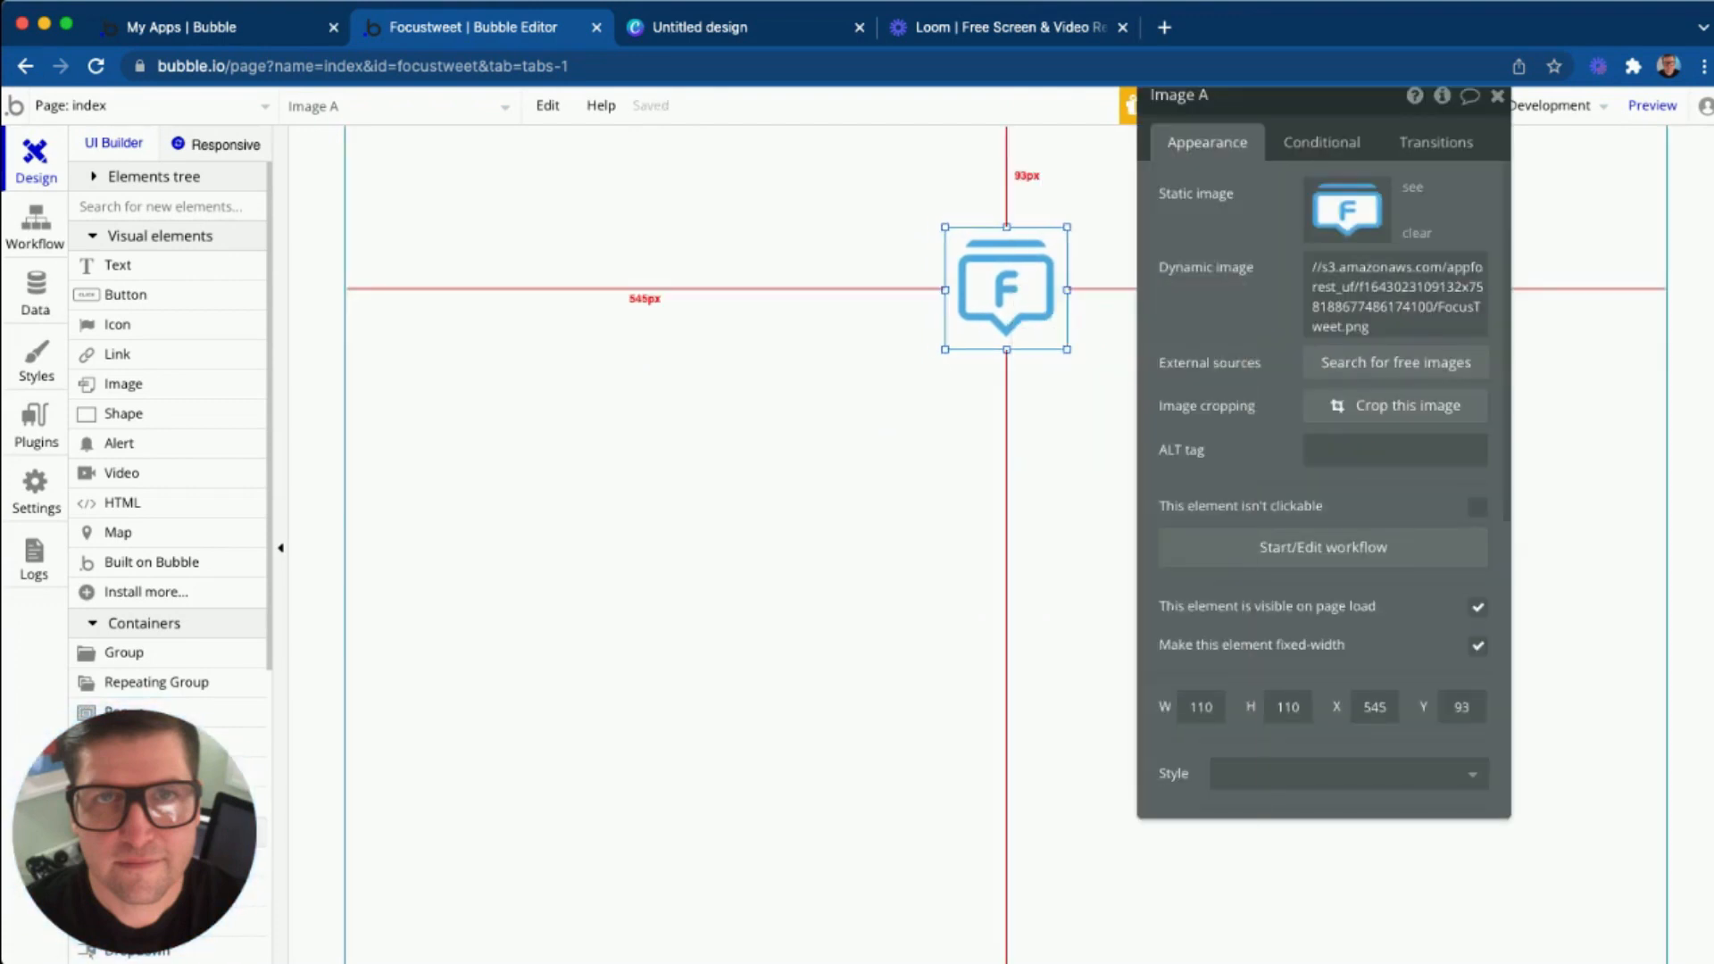
Add a text element about 265 by 52 below the logo with the content "Focus Tweet".
left_click(118, 267)
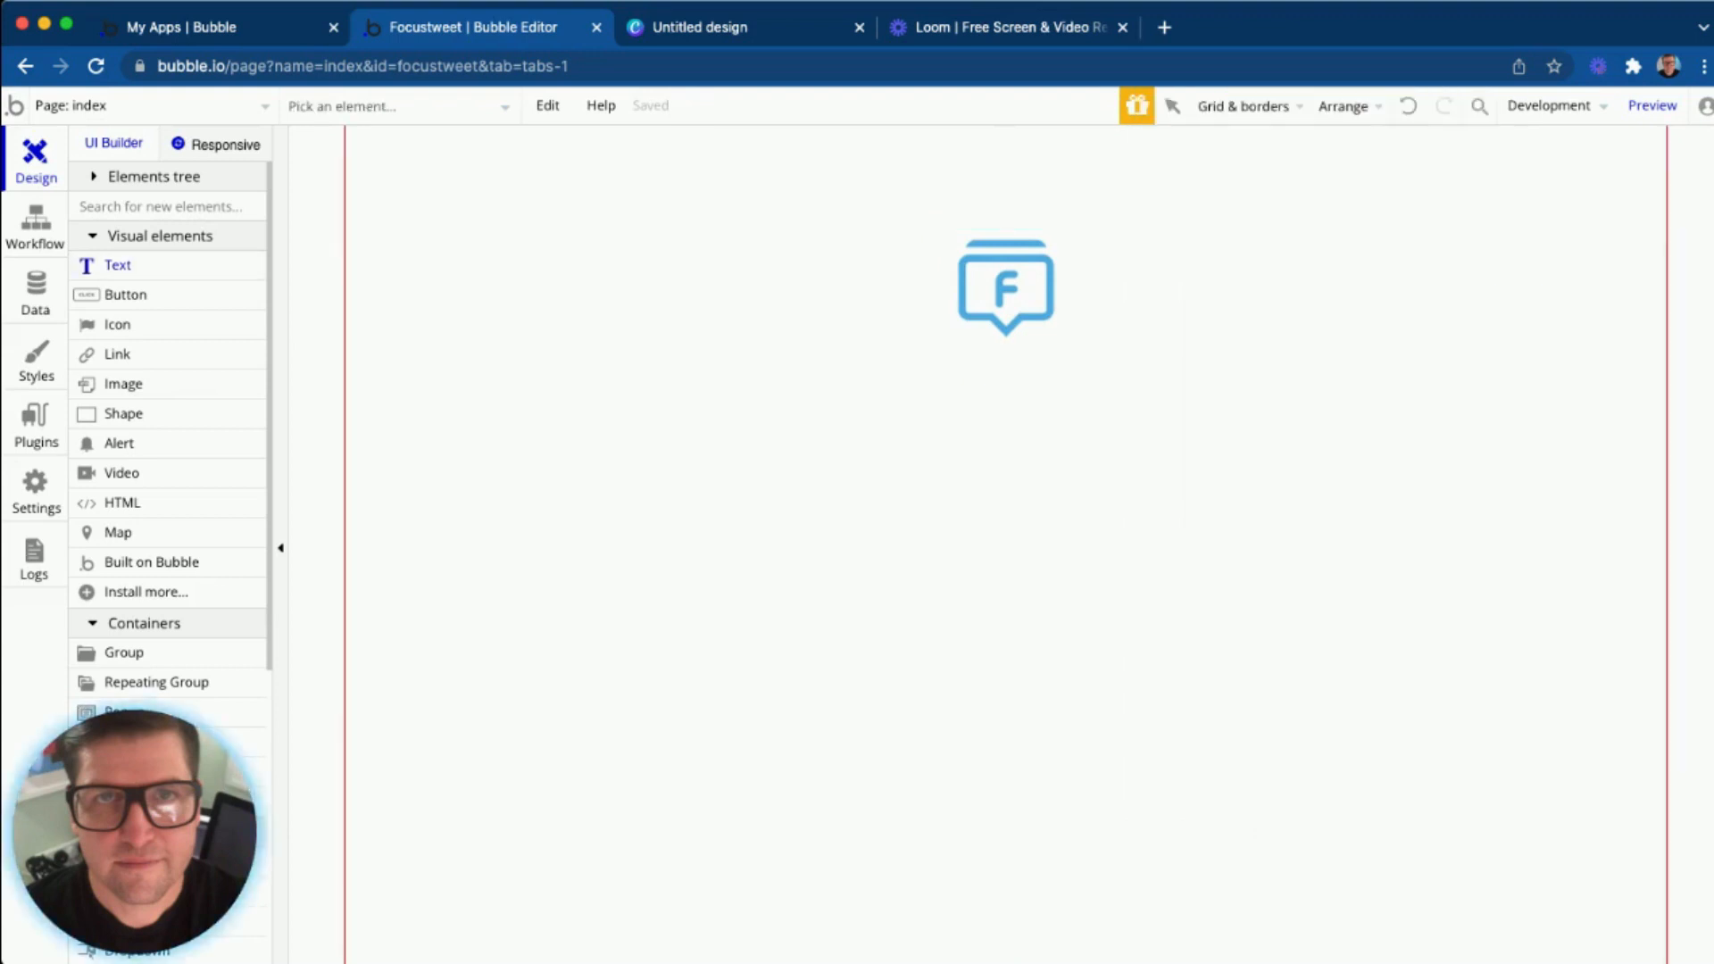
mouse_move(849, 361)
left_mouse_down()
mouse_move(1009, 415)
mouse_move(1143, 419)
left_mouse_up()
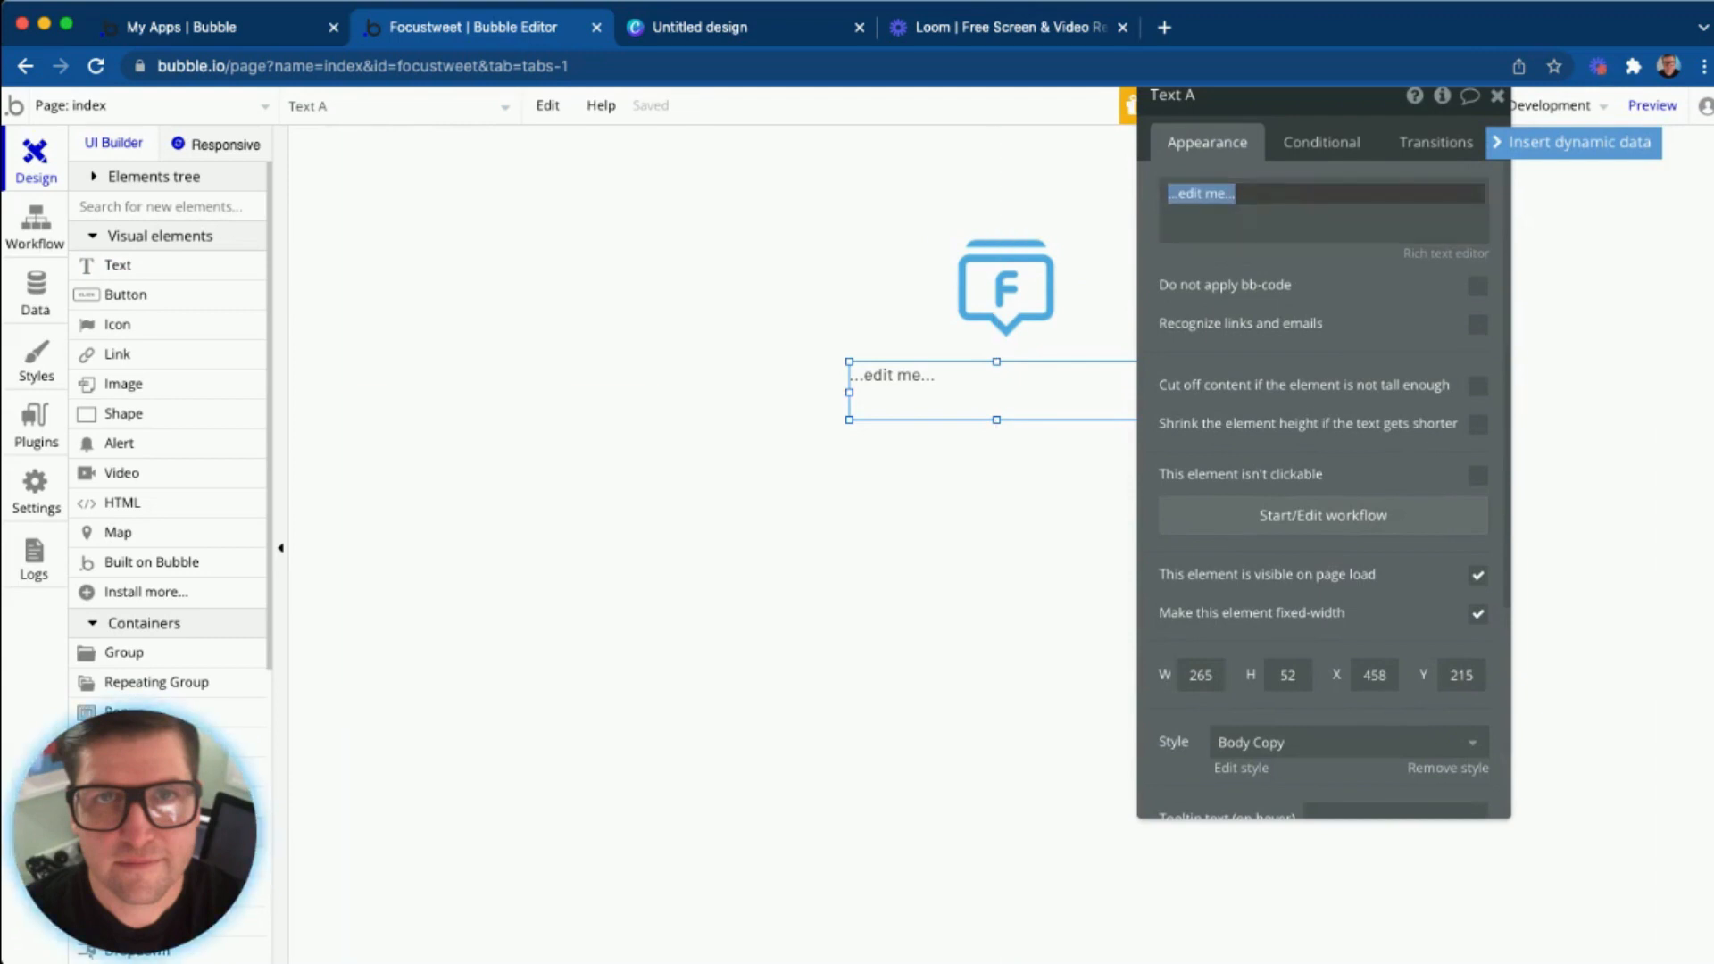
type("FOCUS")
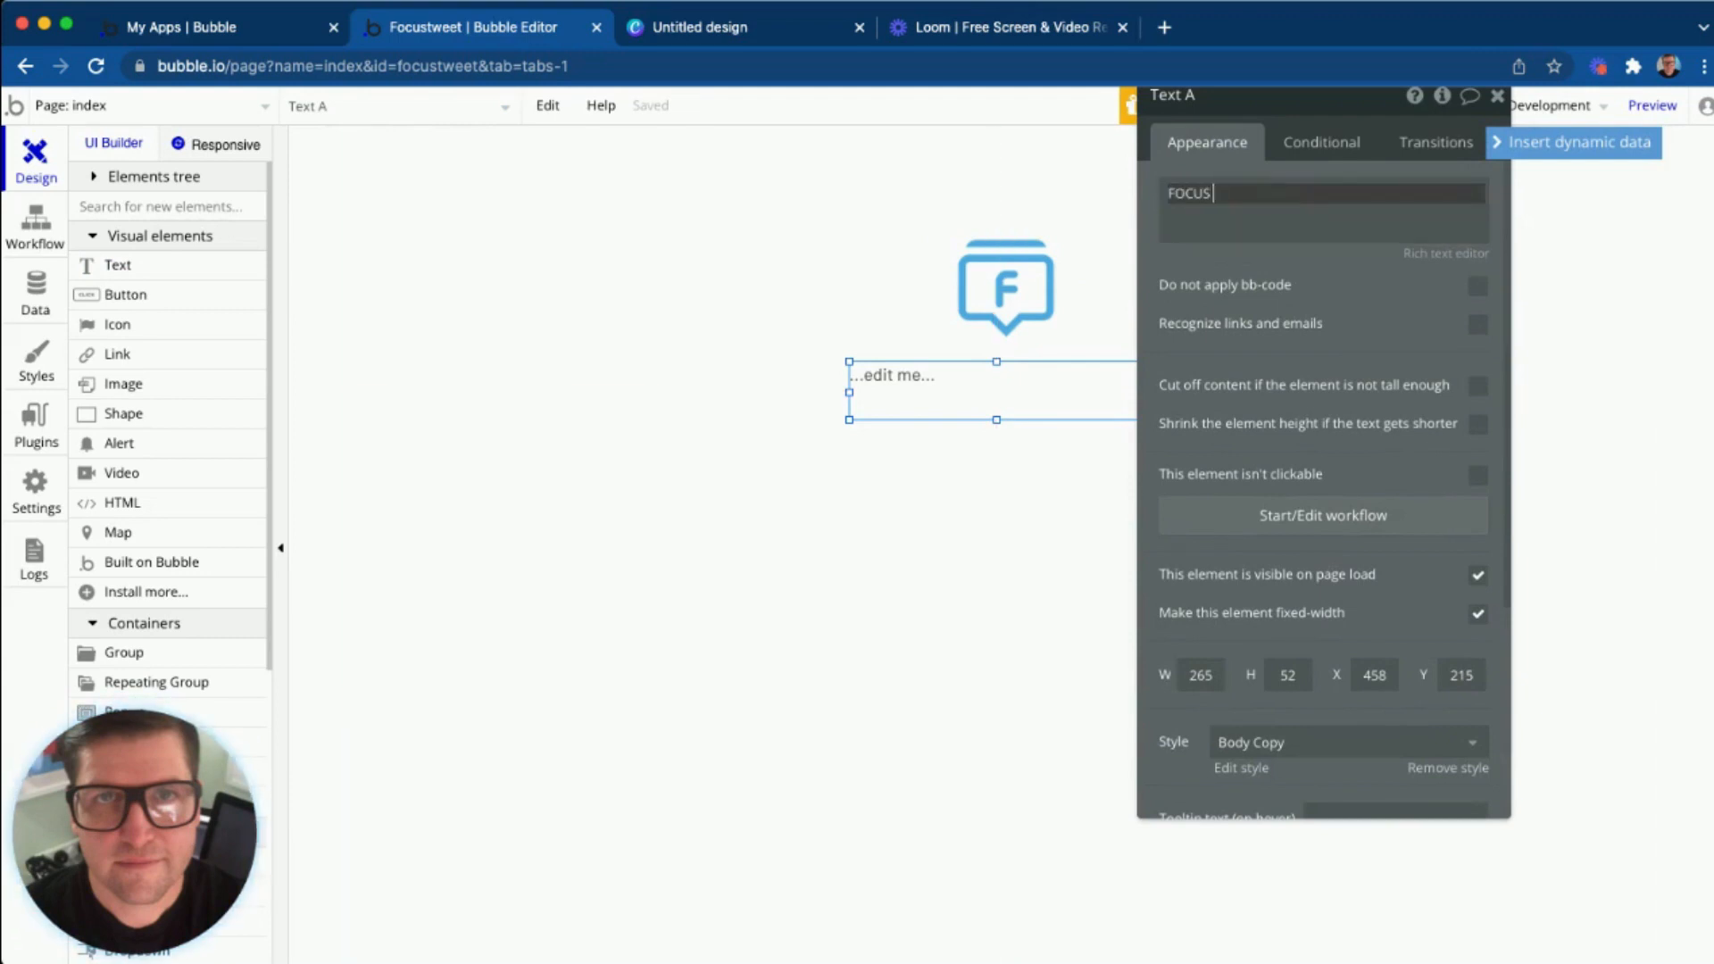
key("BackSpace")
key("BackSpace")
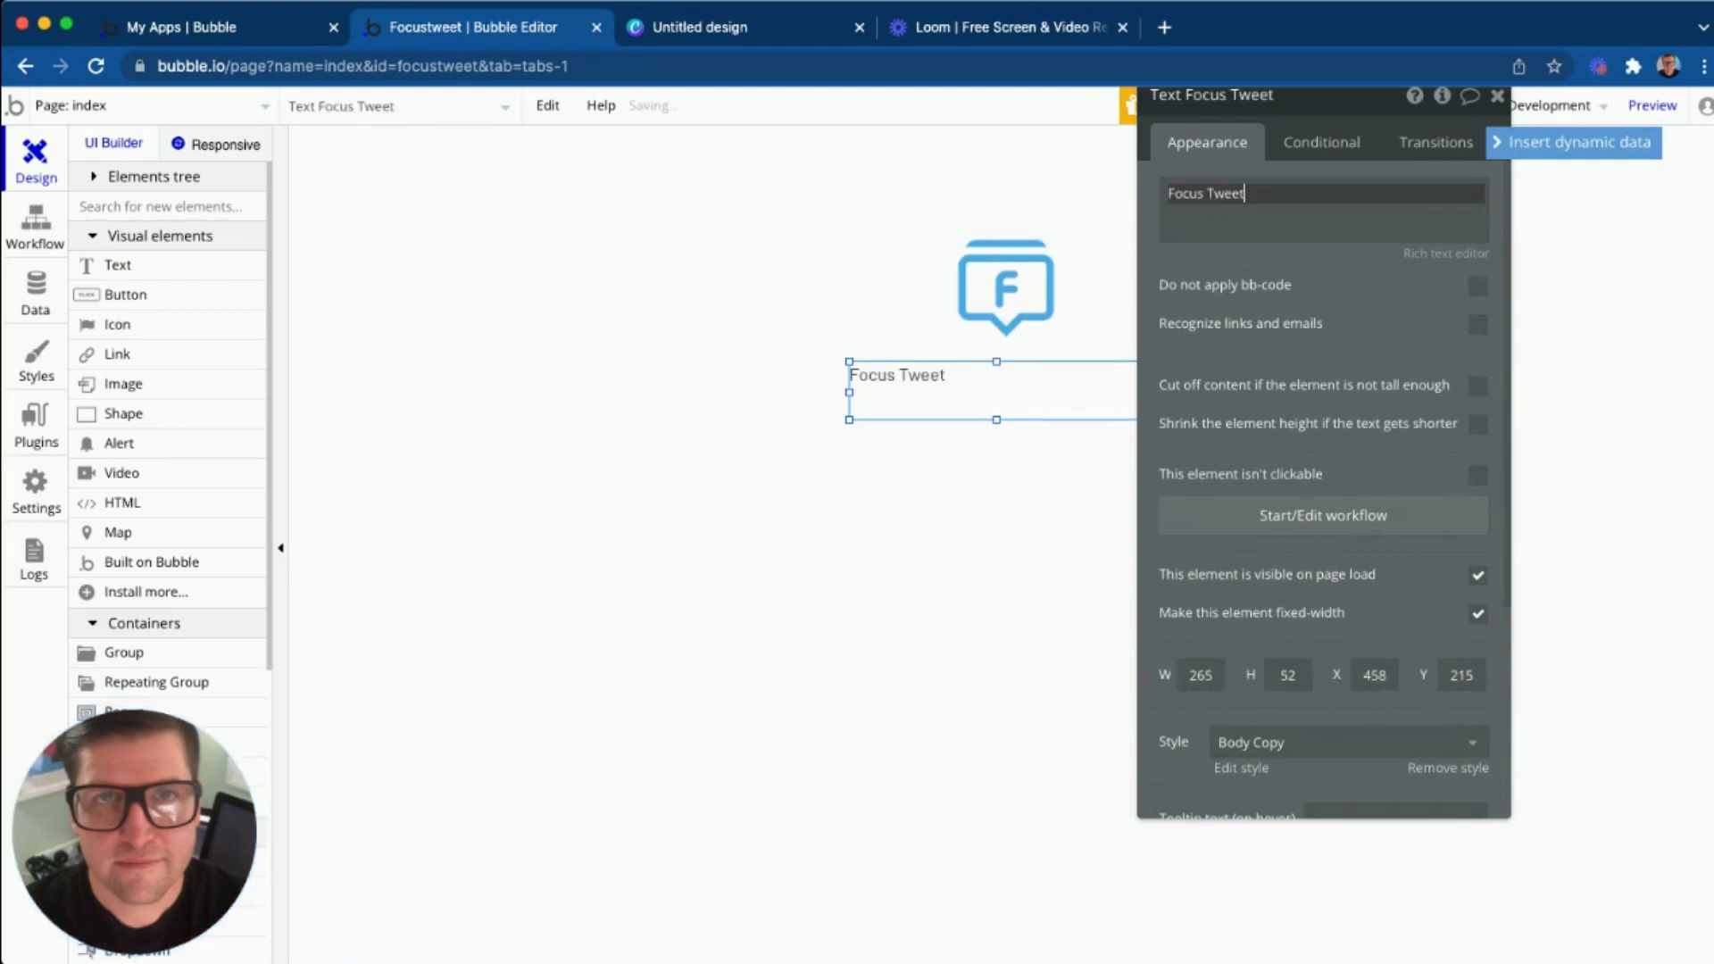
Remove the Body Copy style from the Focus Tweet text and set its font color to #50ACE4.
scroll(1324, 491, "down", 3)
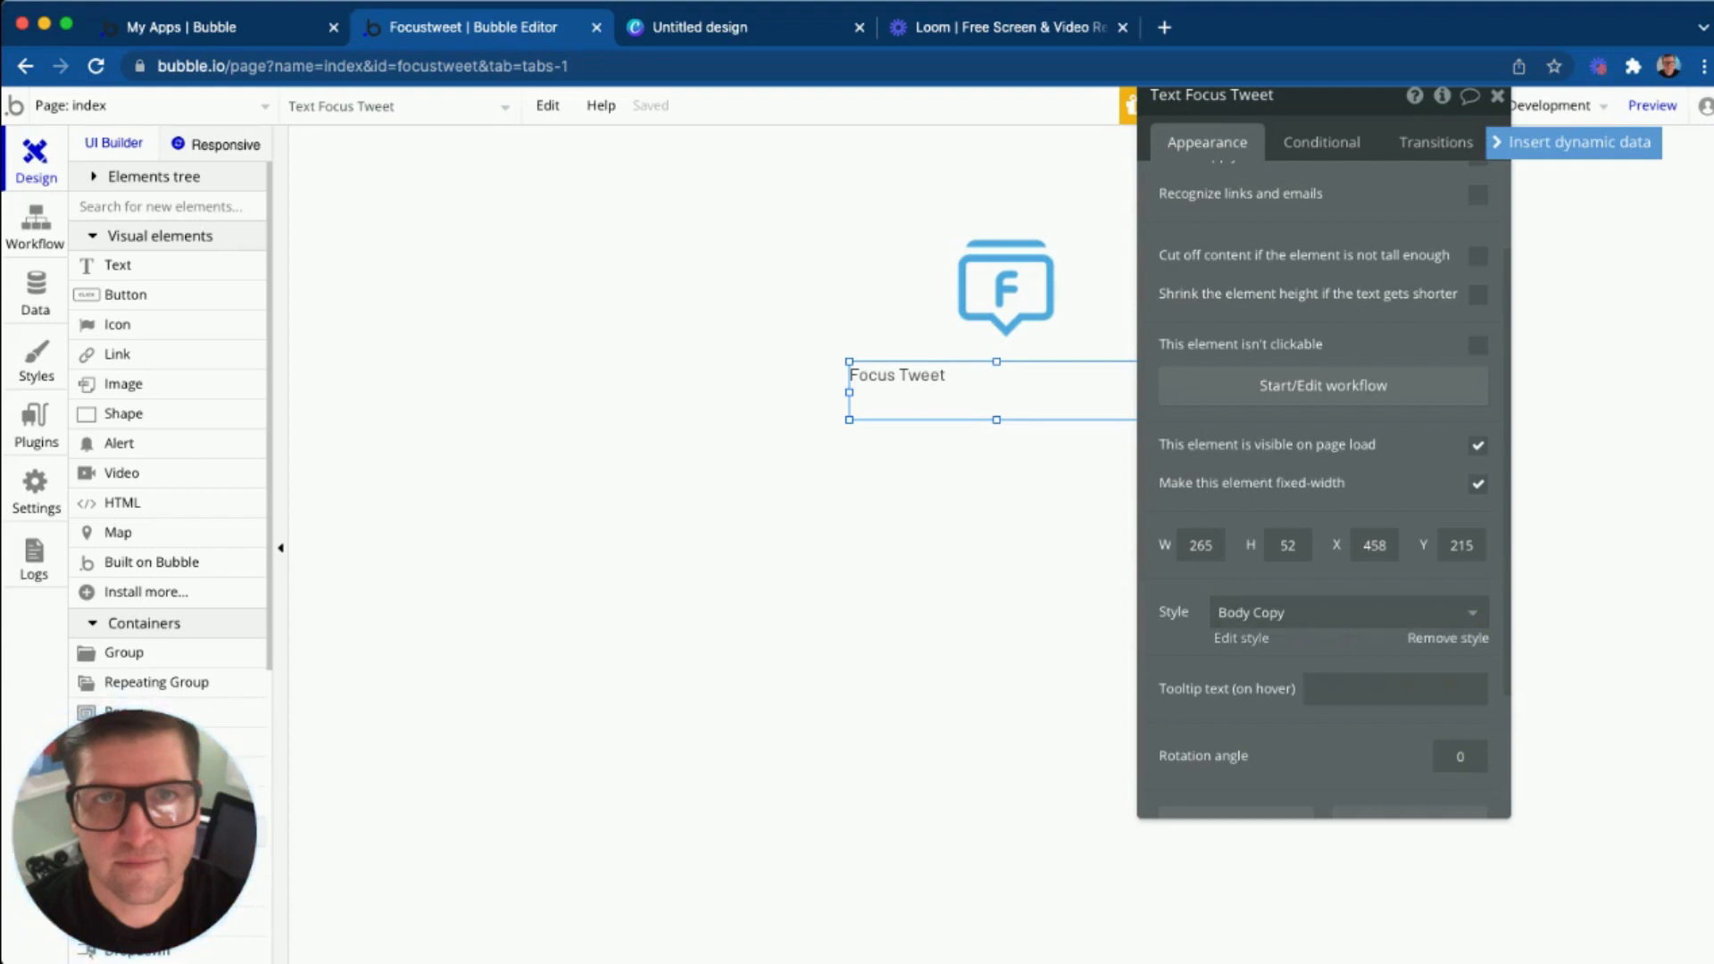
left_click(1448, 639)
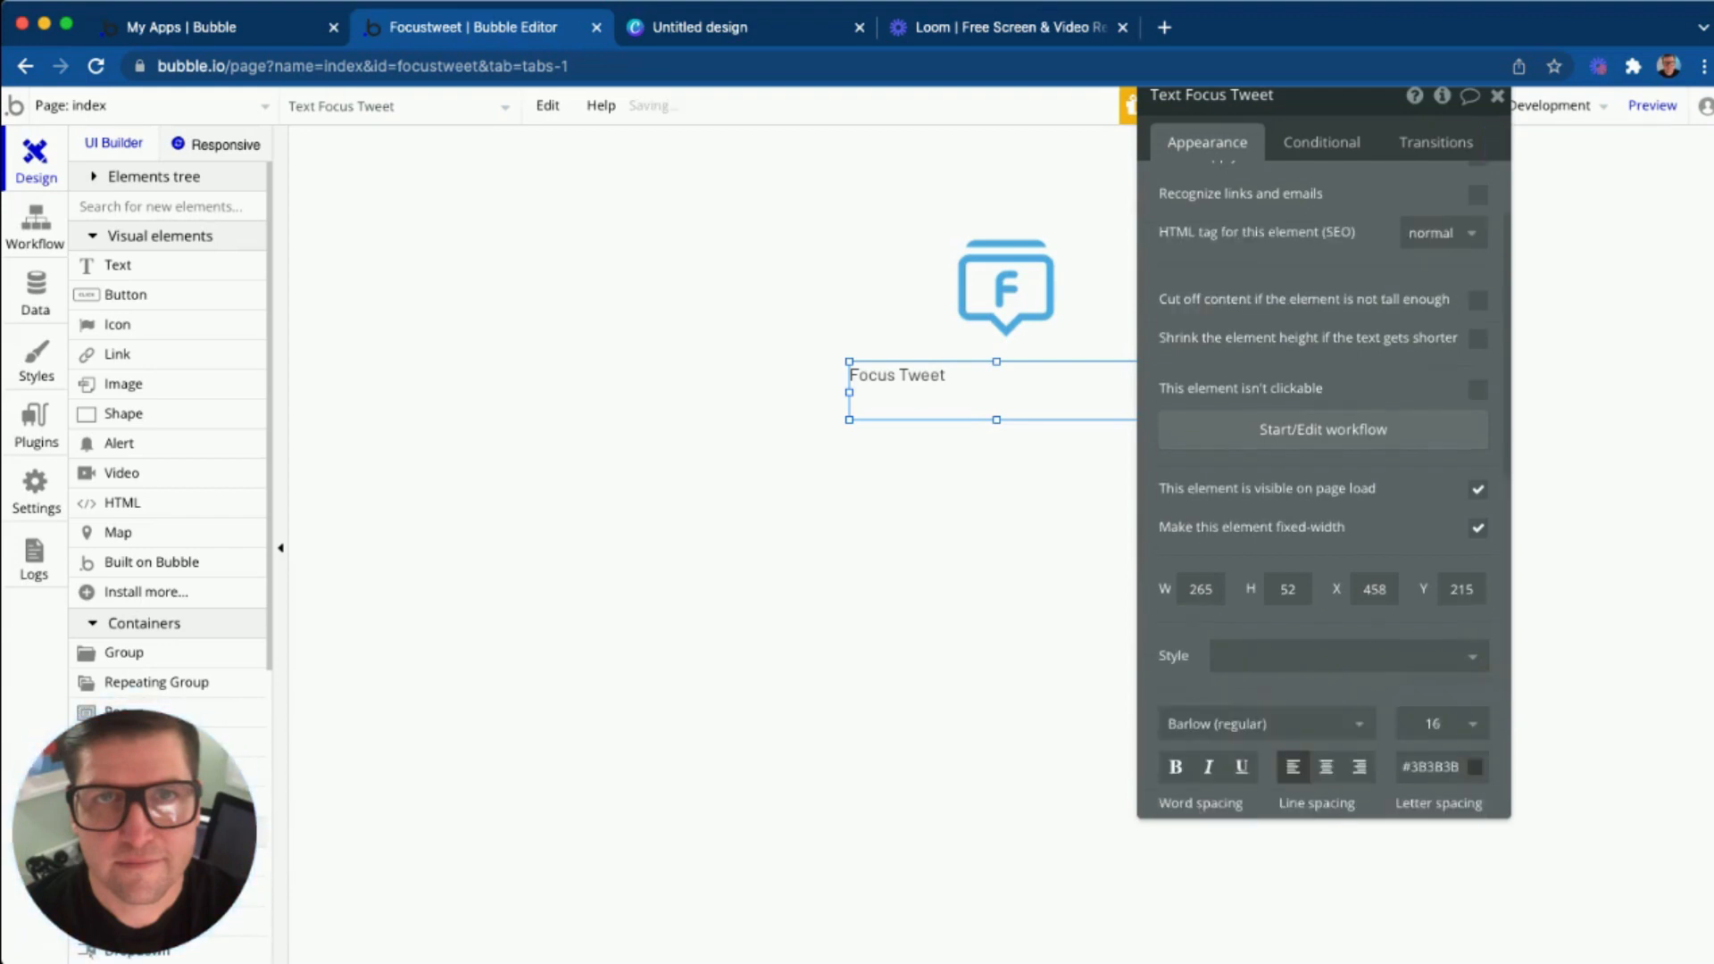
scroll(1448, 635, "down", 2)
left_click(1463, 612)
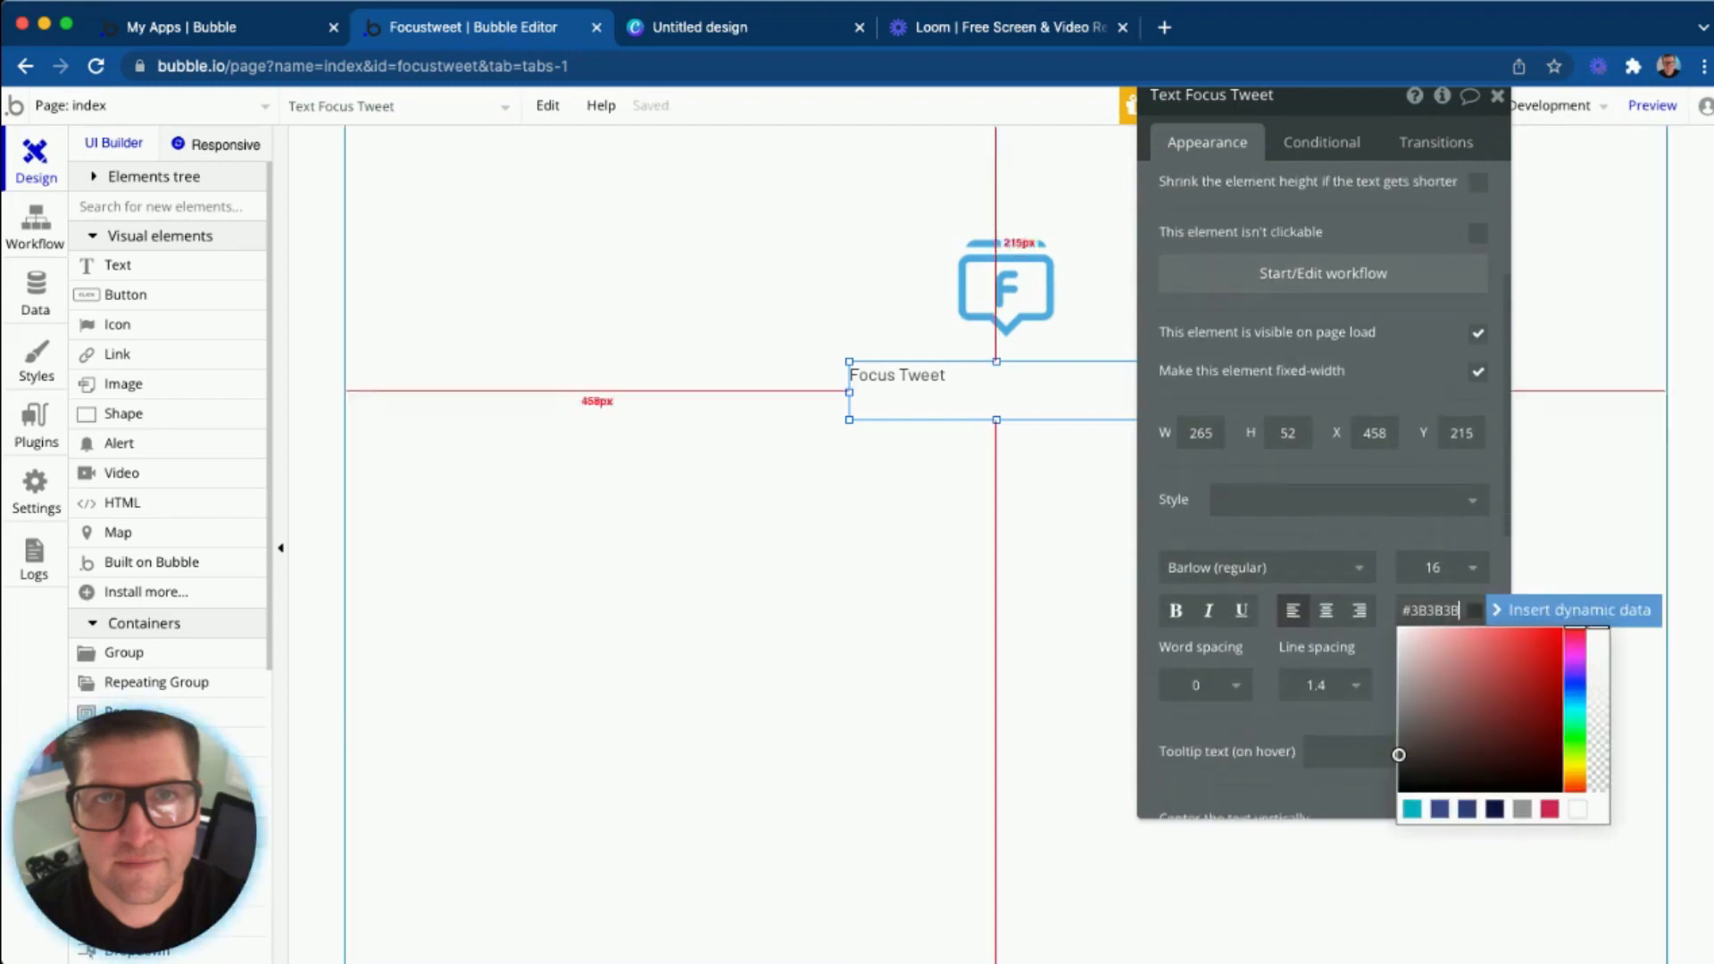
left_click(1412, 809)
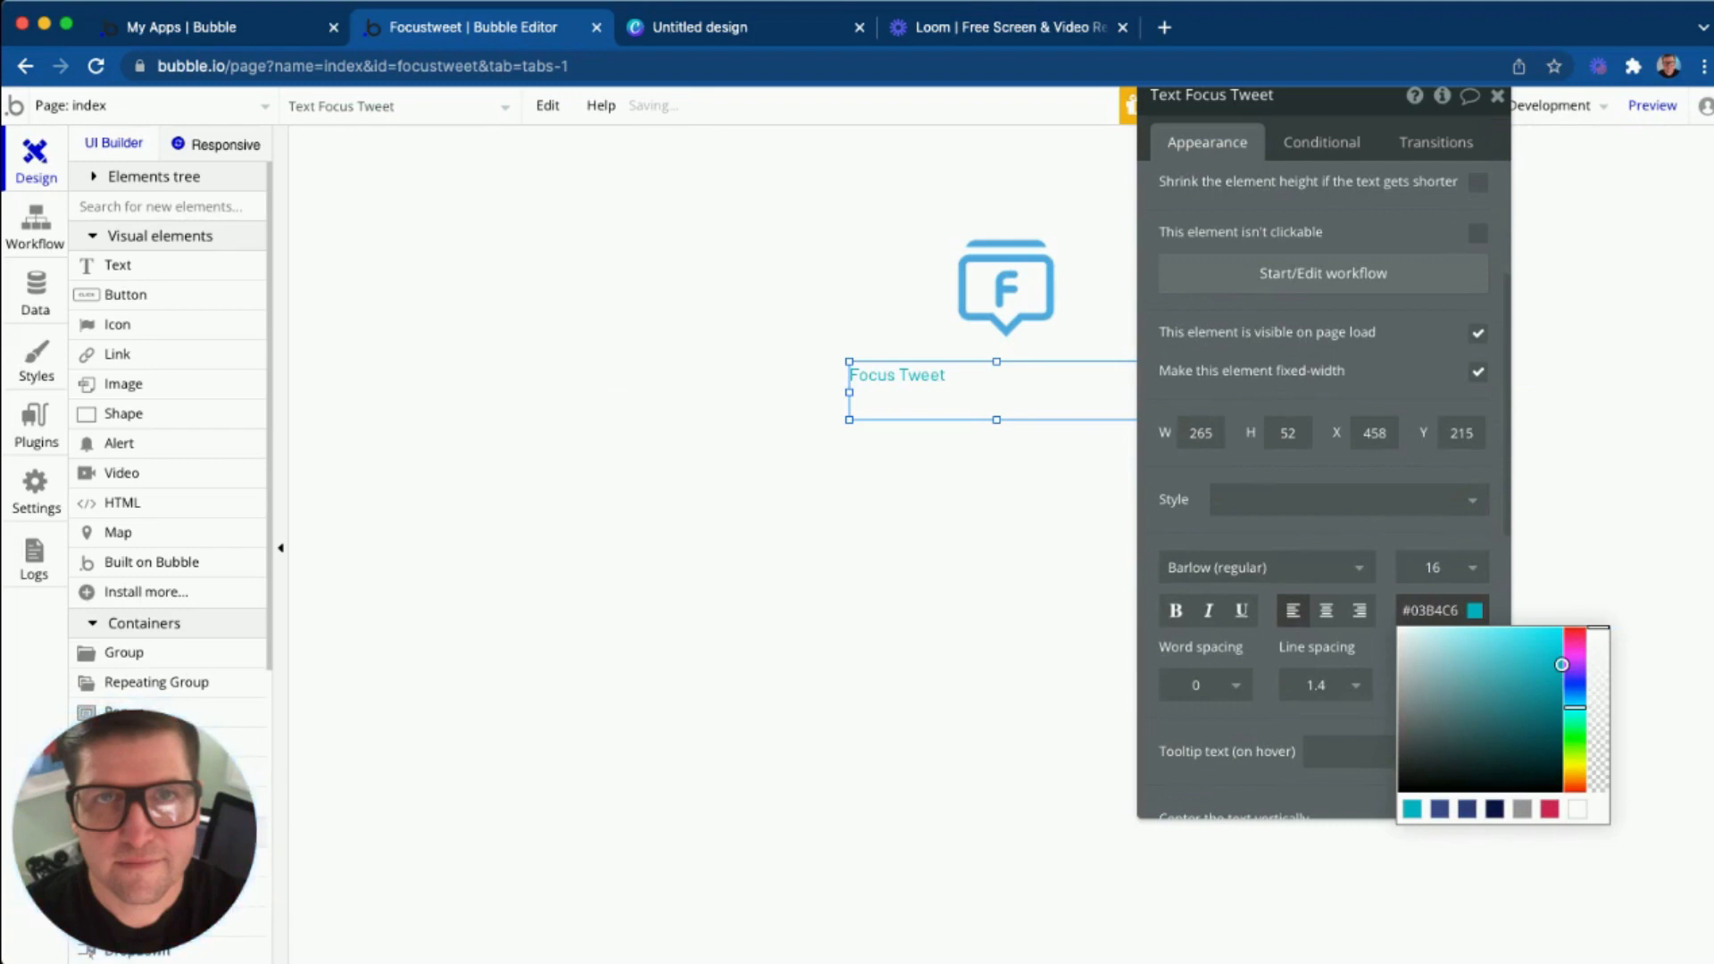
left_click_drag(1459, 611, 1427, 611)
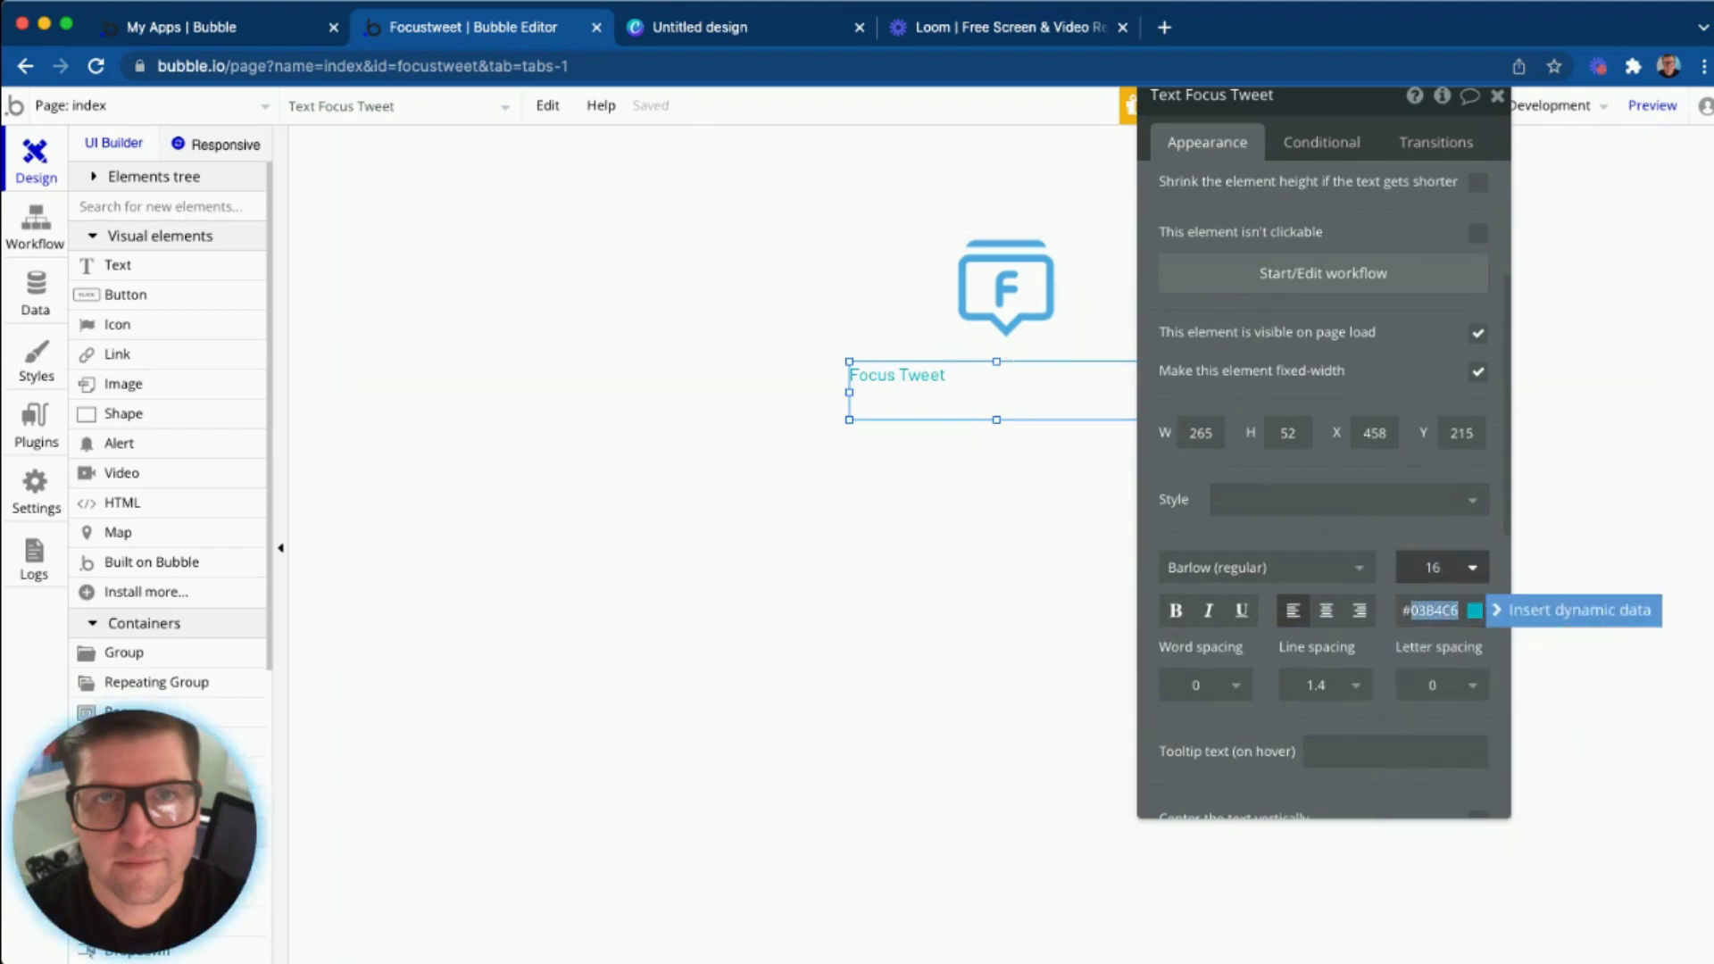
type("50")
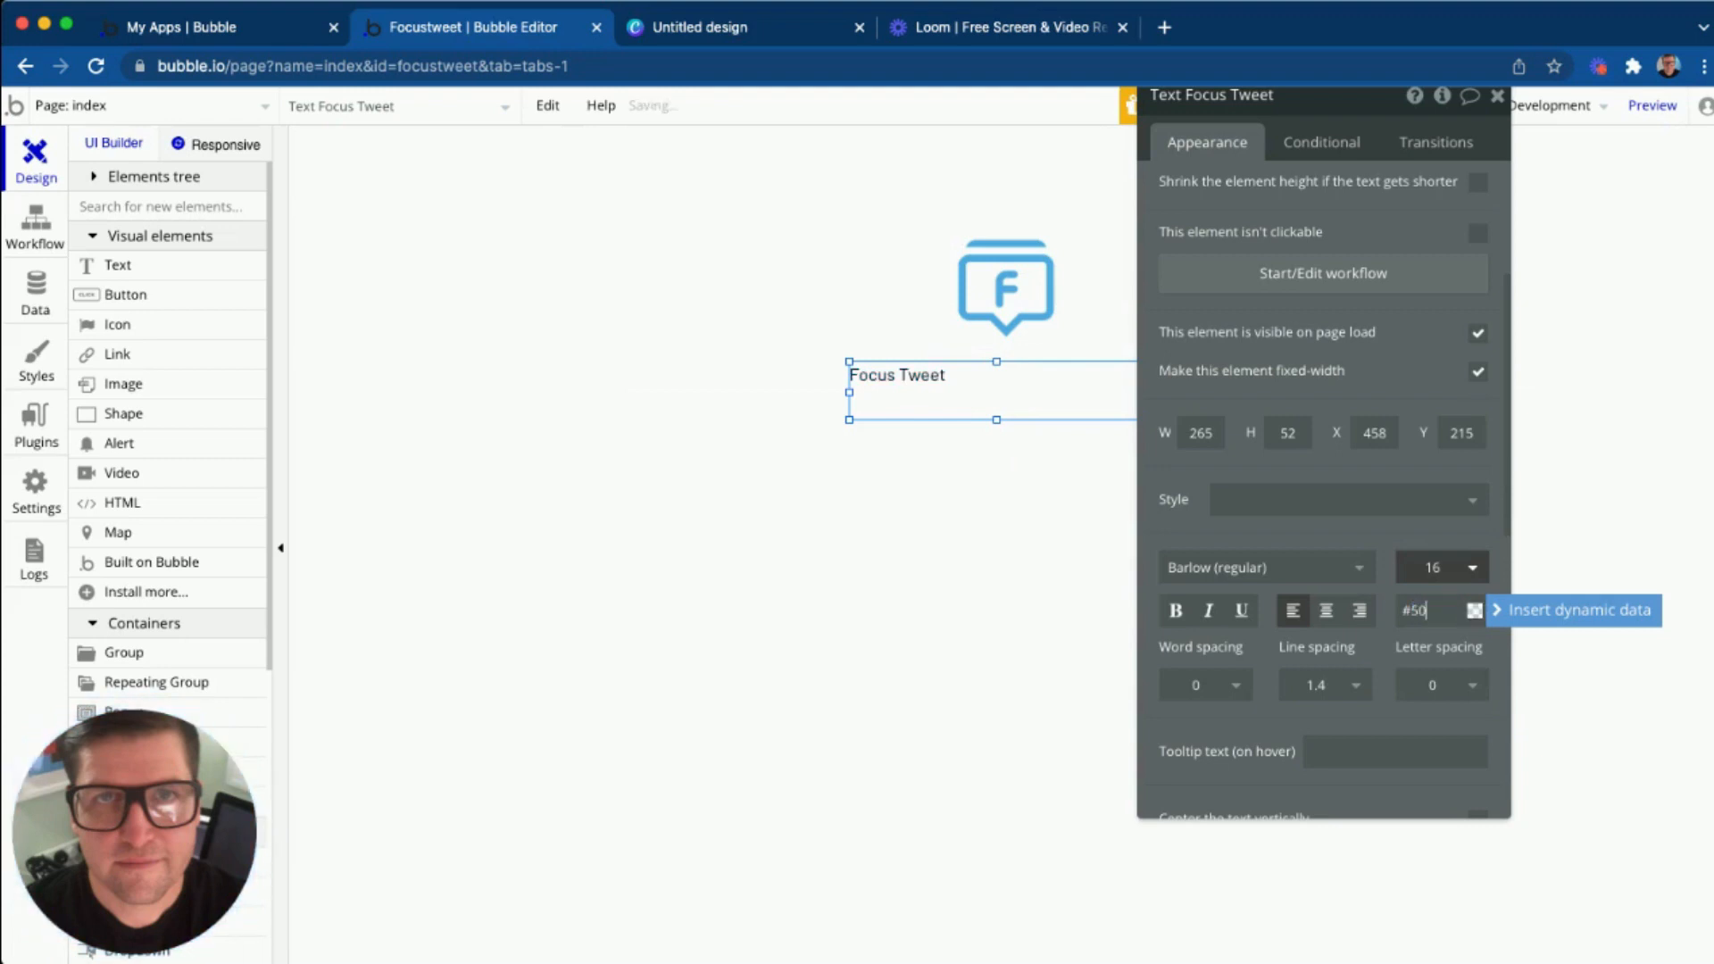
type("A")
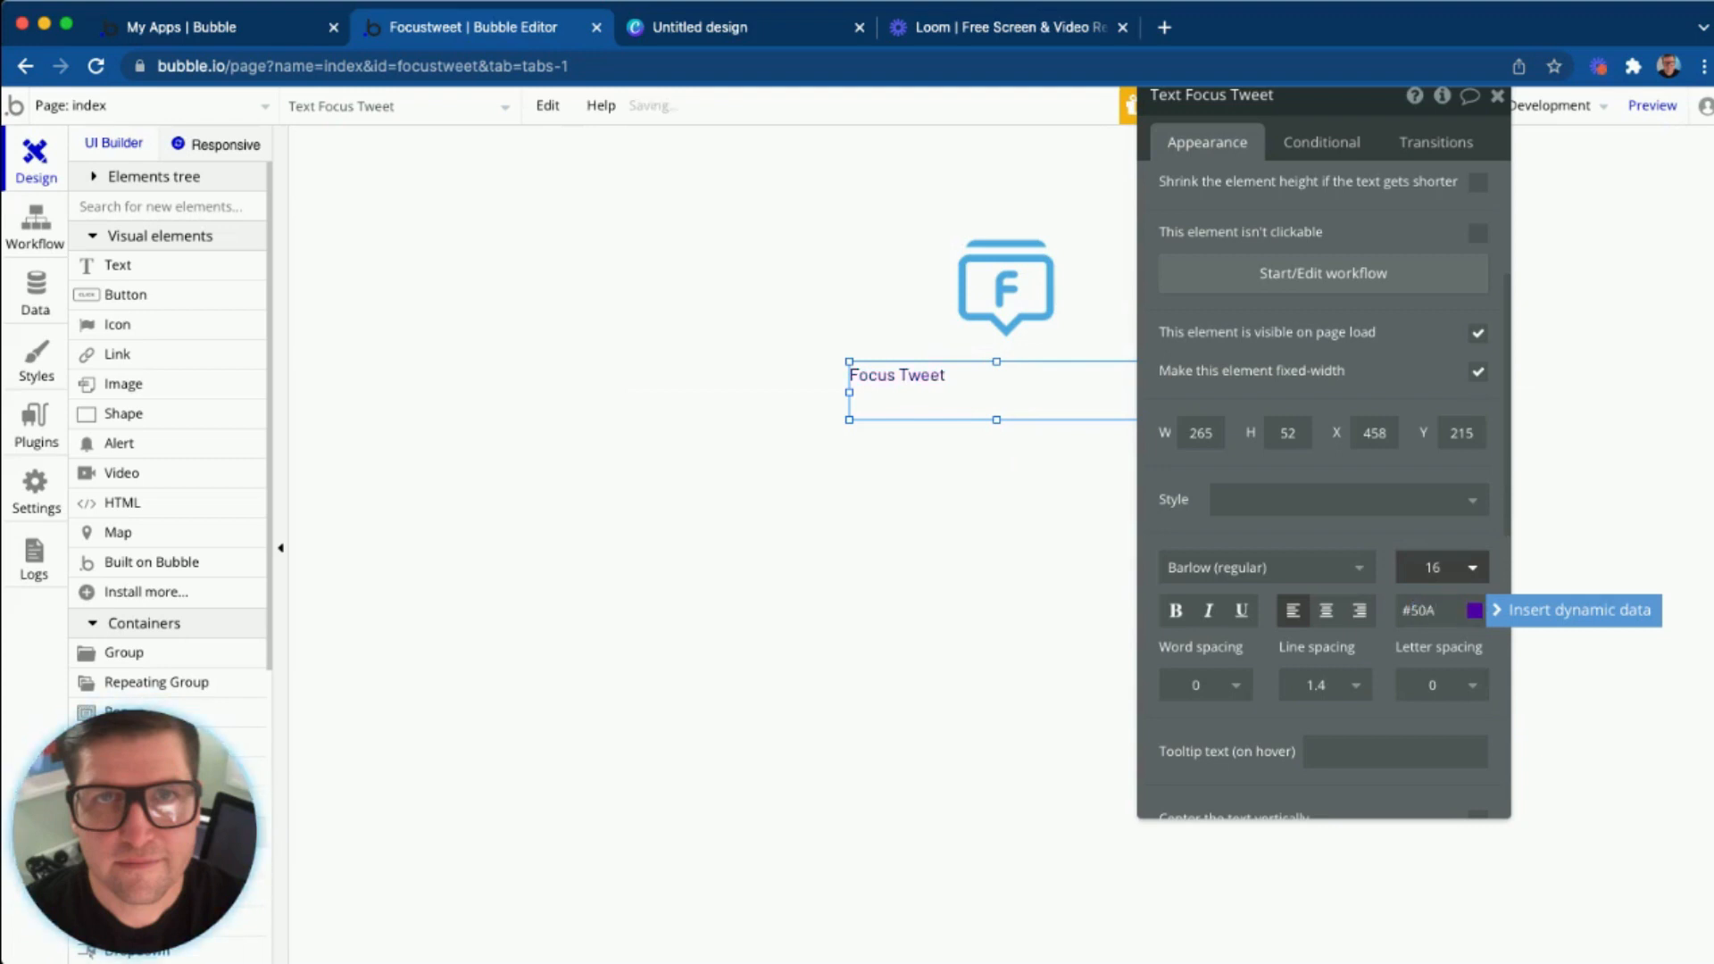
type("CE5")
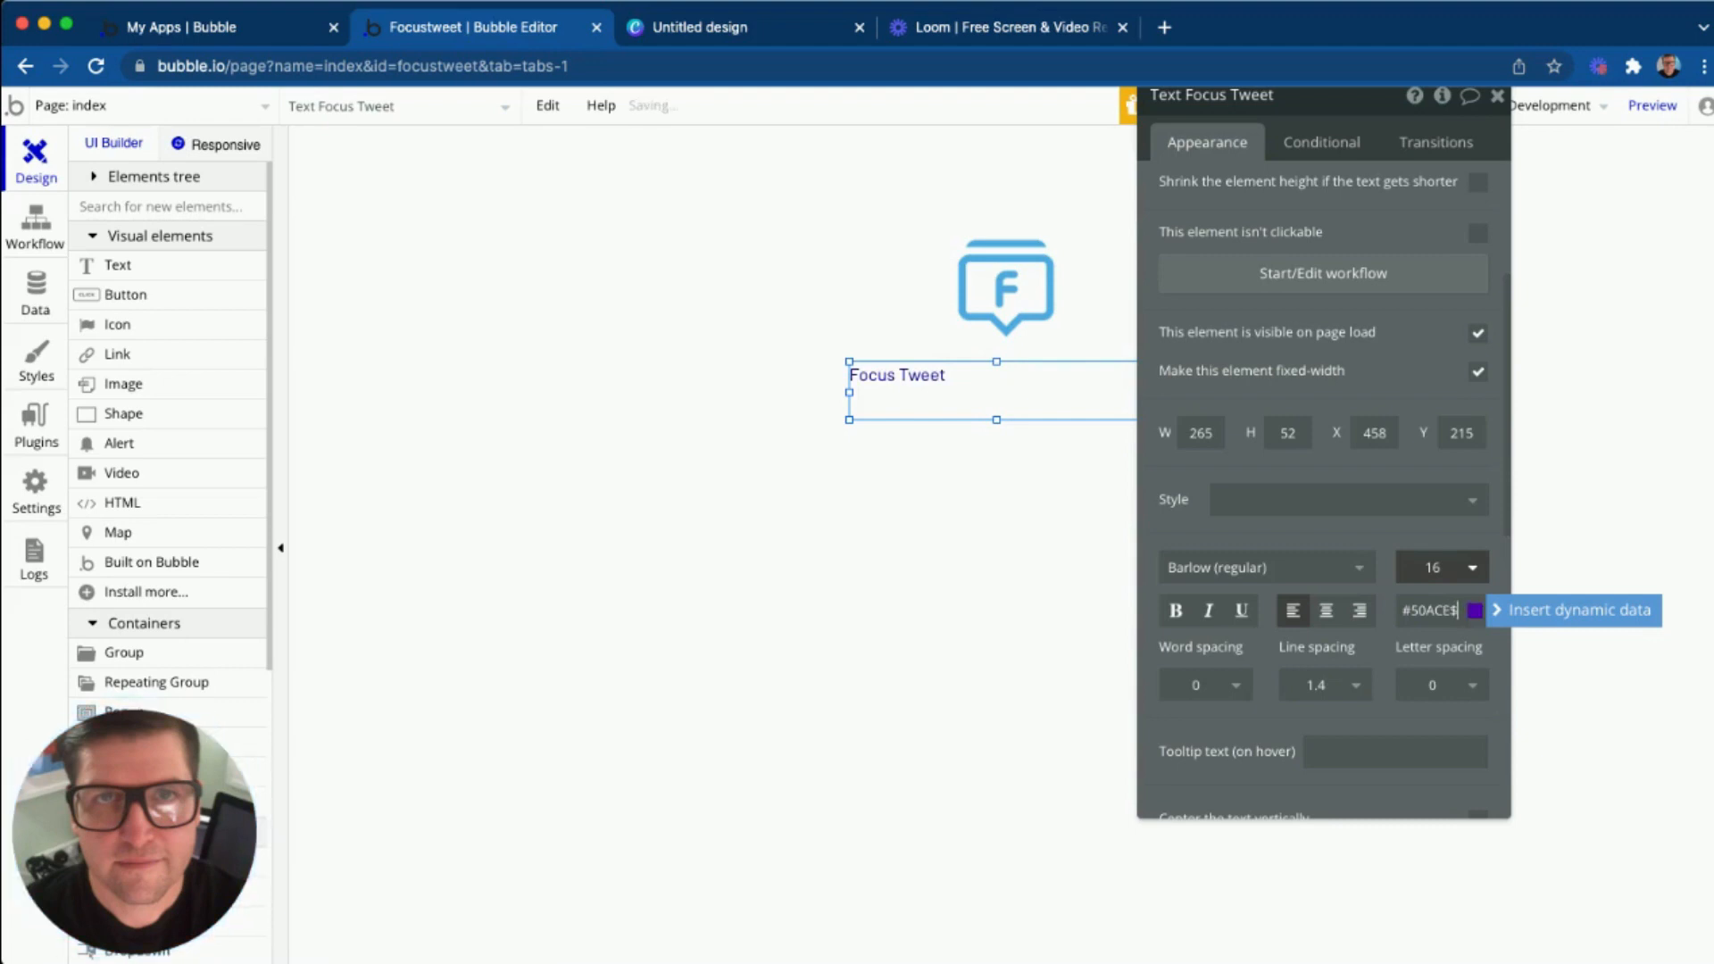
key("BackSpace")
type("4")
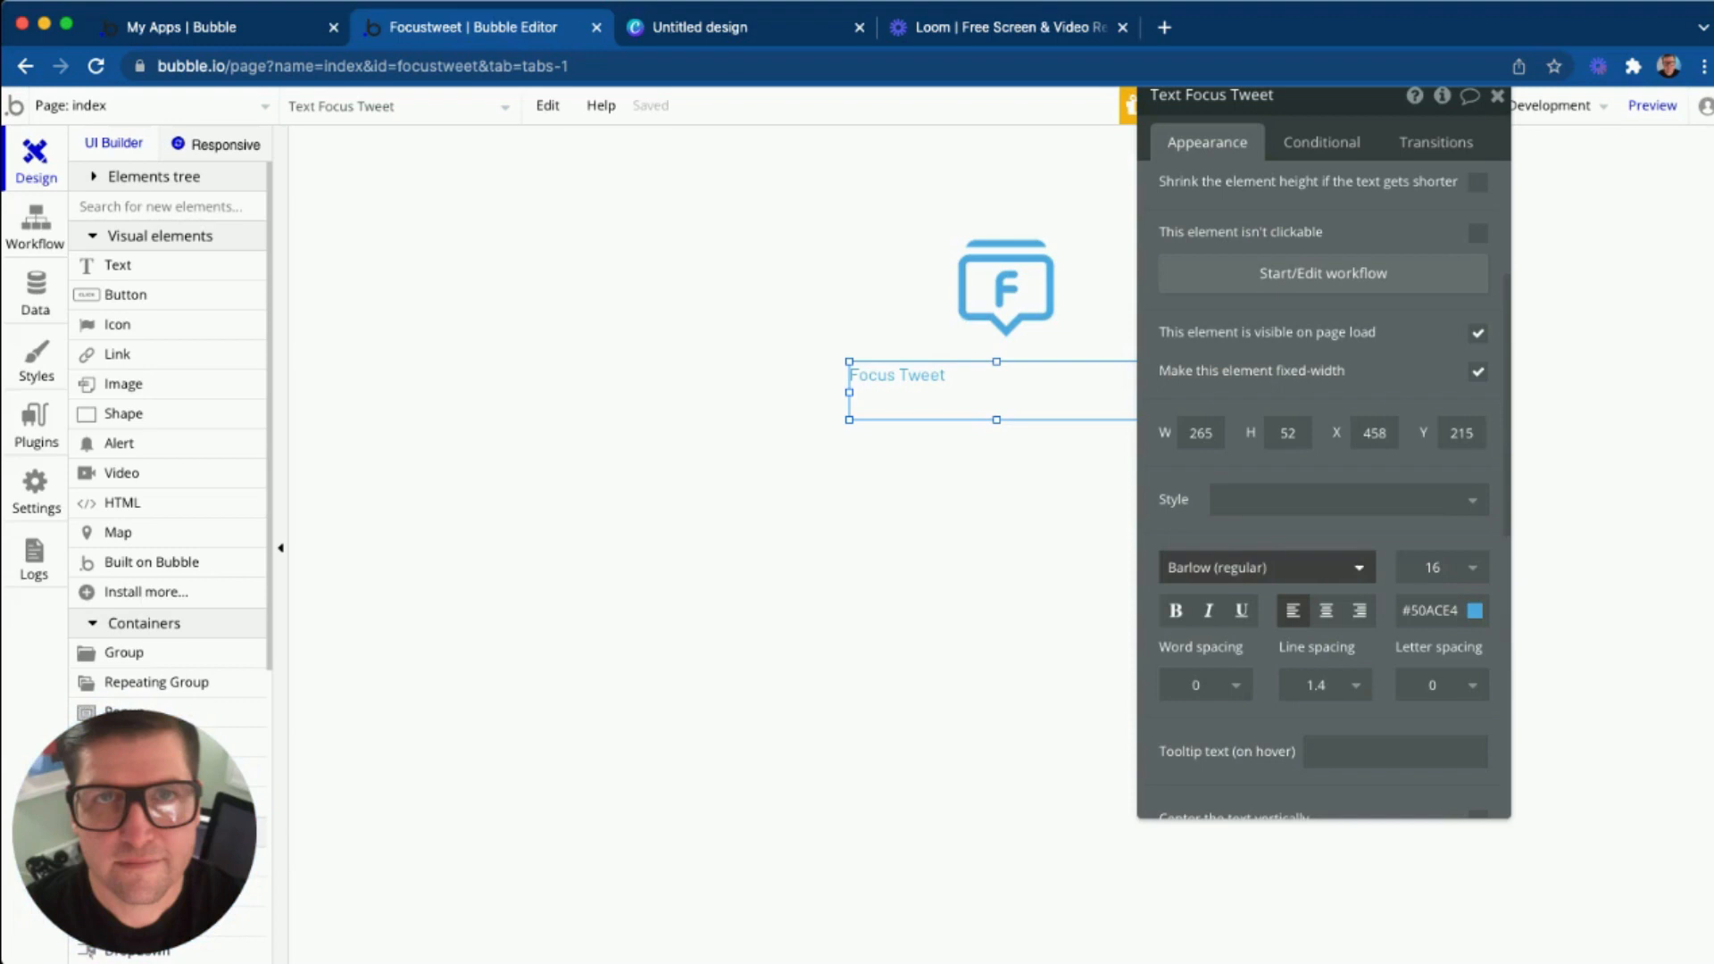
Set the Focus Tweet text's font to Archivo (regular).
left_click(1266, 567)
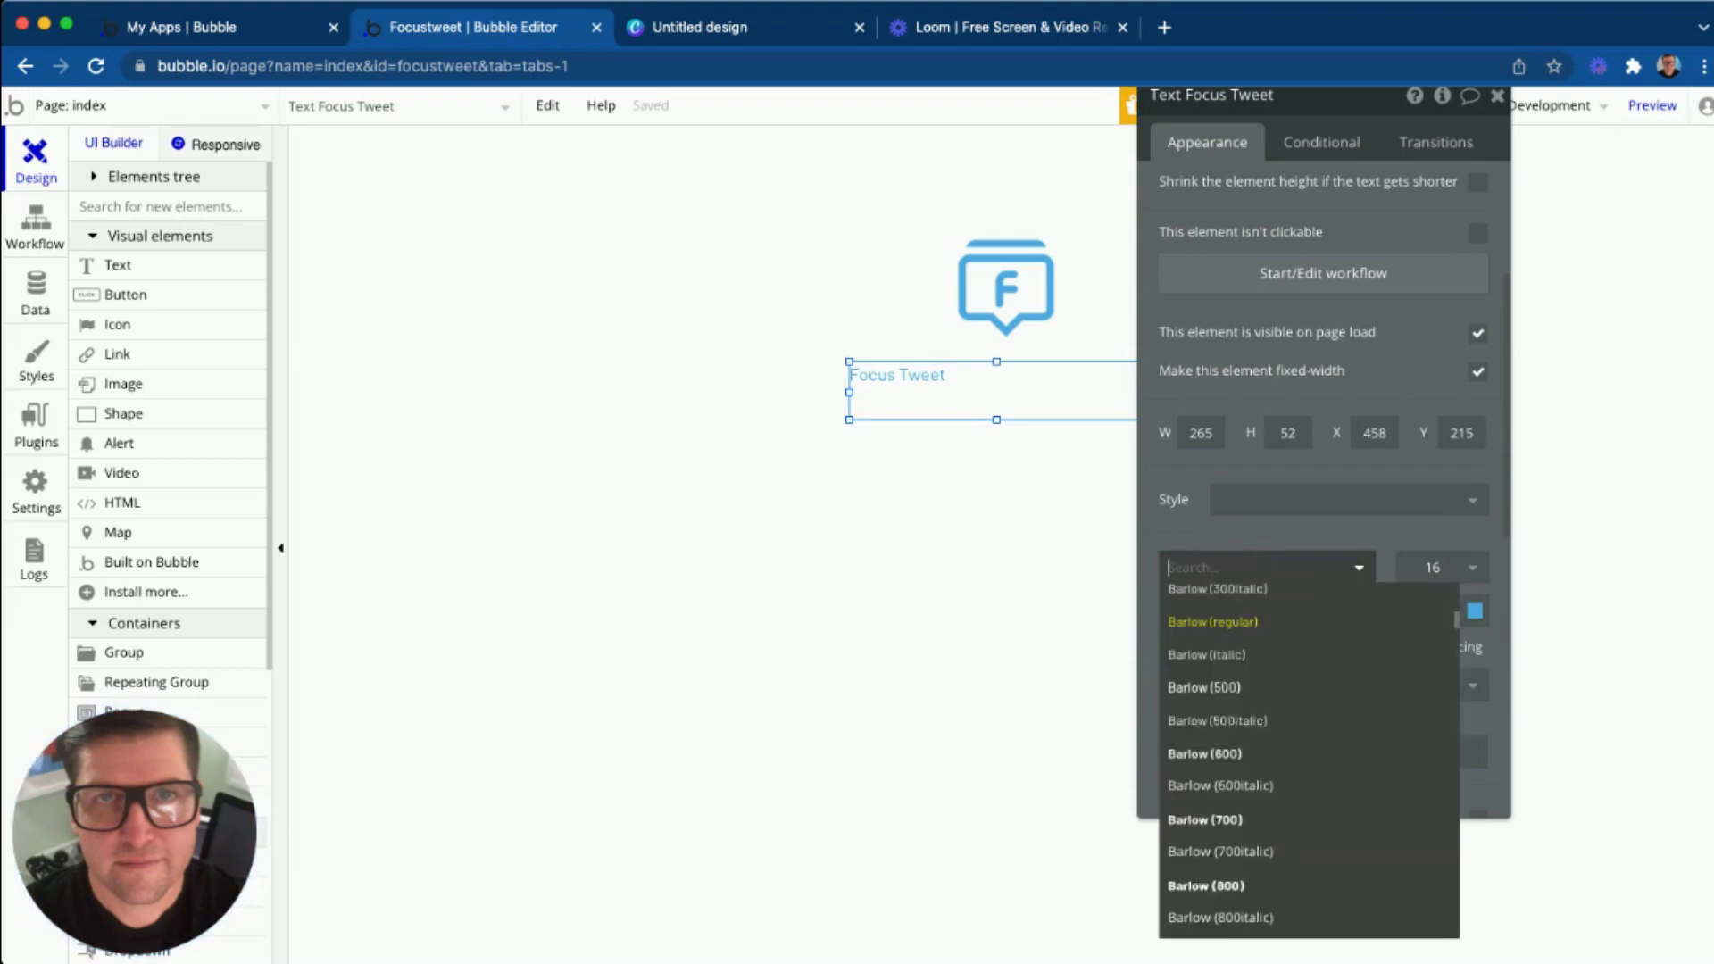
type("Archive")
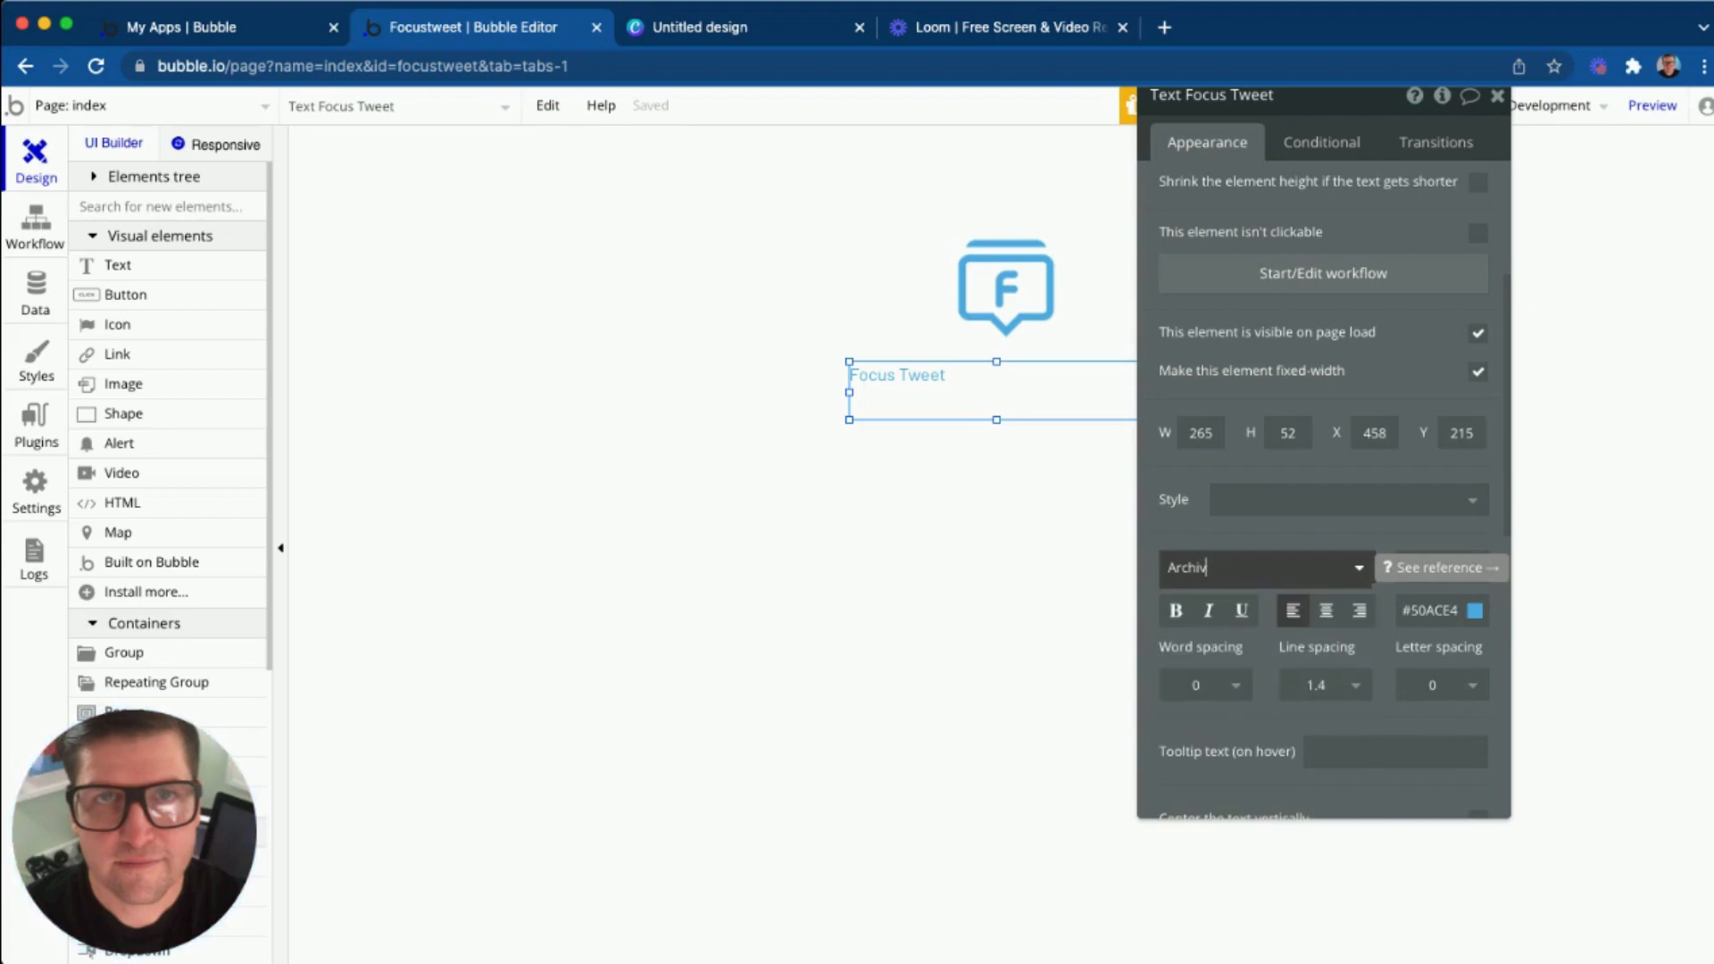
key("BackSpace")
left_click(1218, 700)
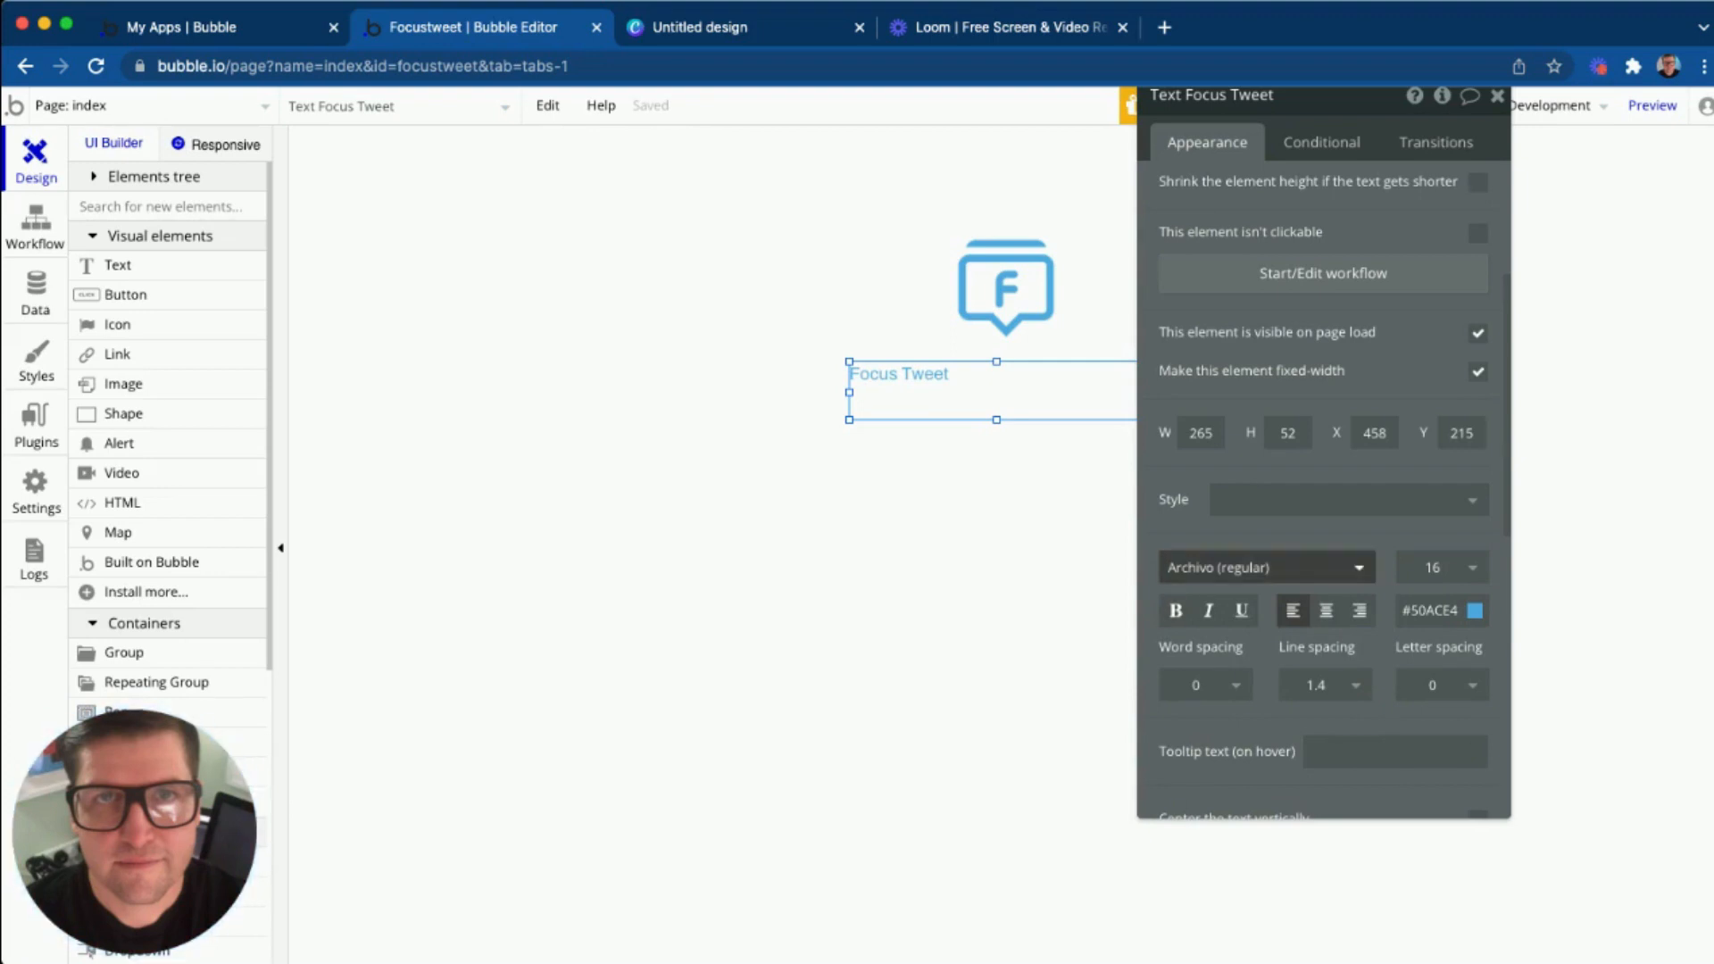
Set the Focus Tweet text's font to Archivo Black (regular).
left_click(1268, 568)
left_click(1268, 568)
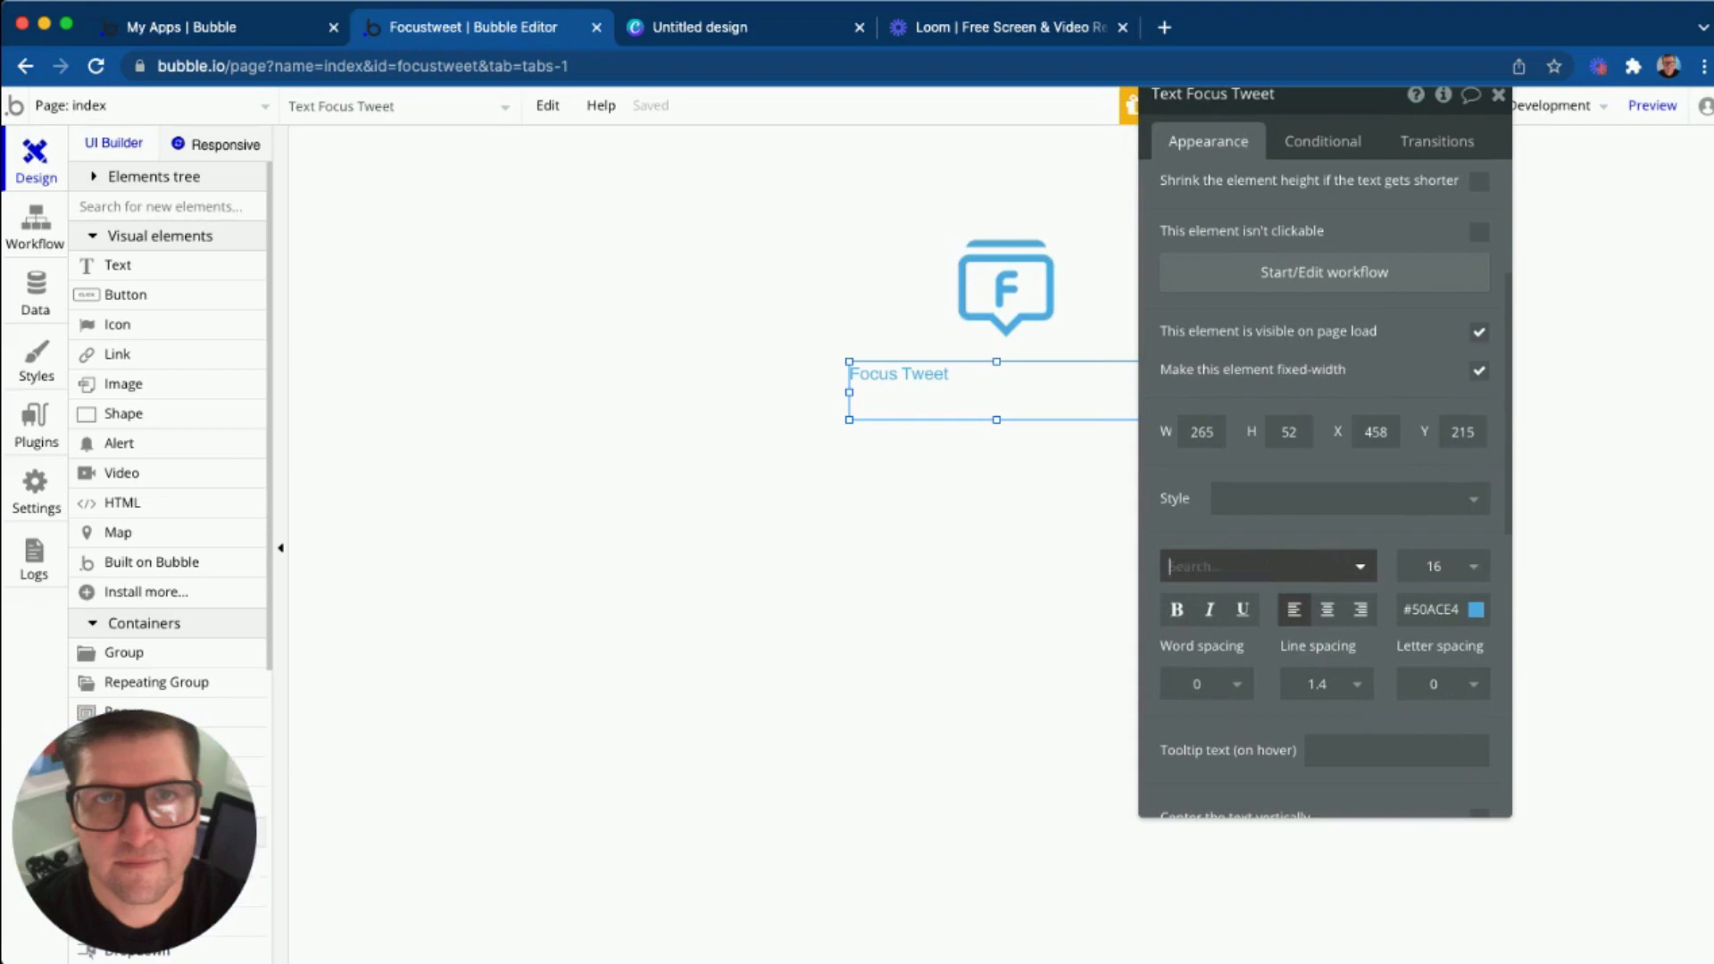
left_click(1268, 566)
key("Down")
key("Down")
key("Down")
key("Down")
key("Down")
key("Down")
key("Down")
key("Down")
key("Down")
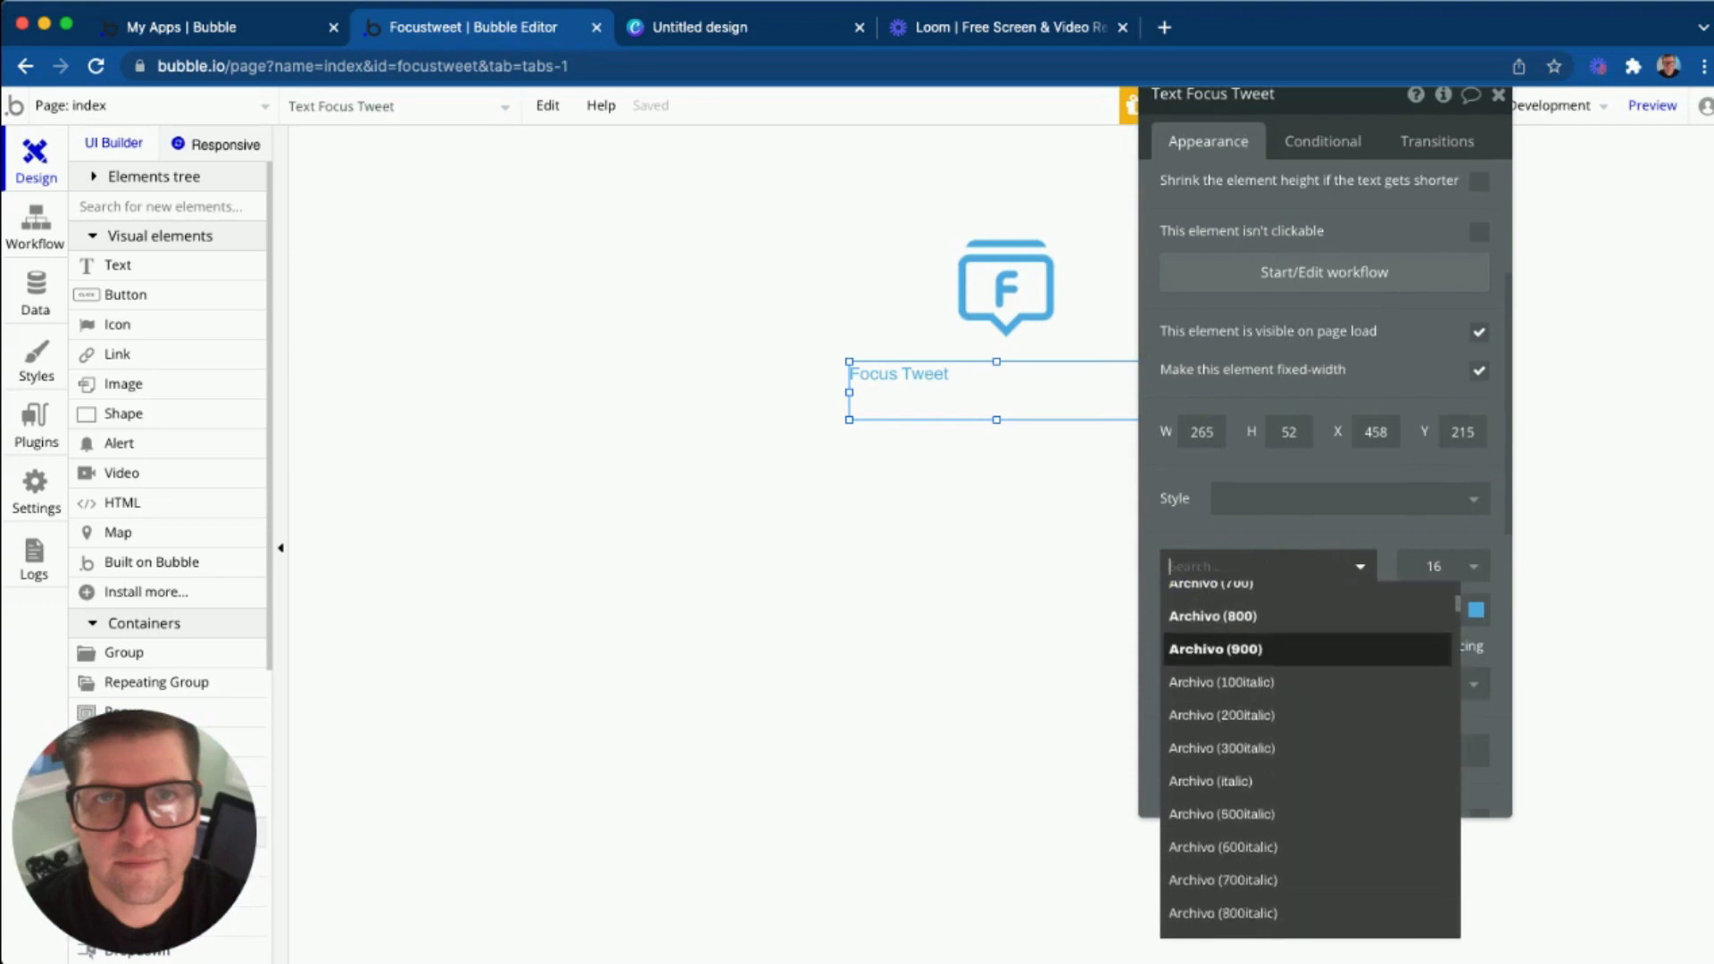
key("Down")
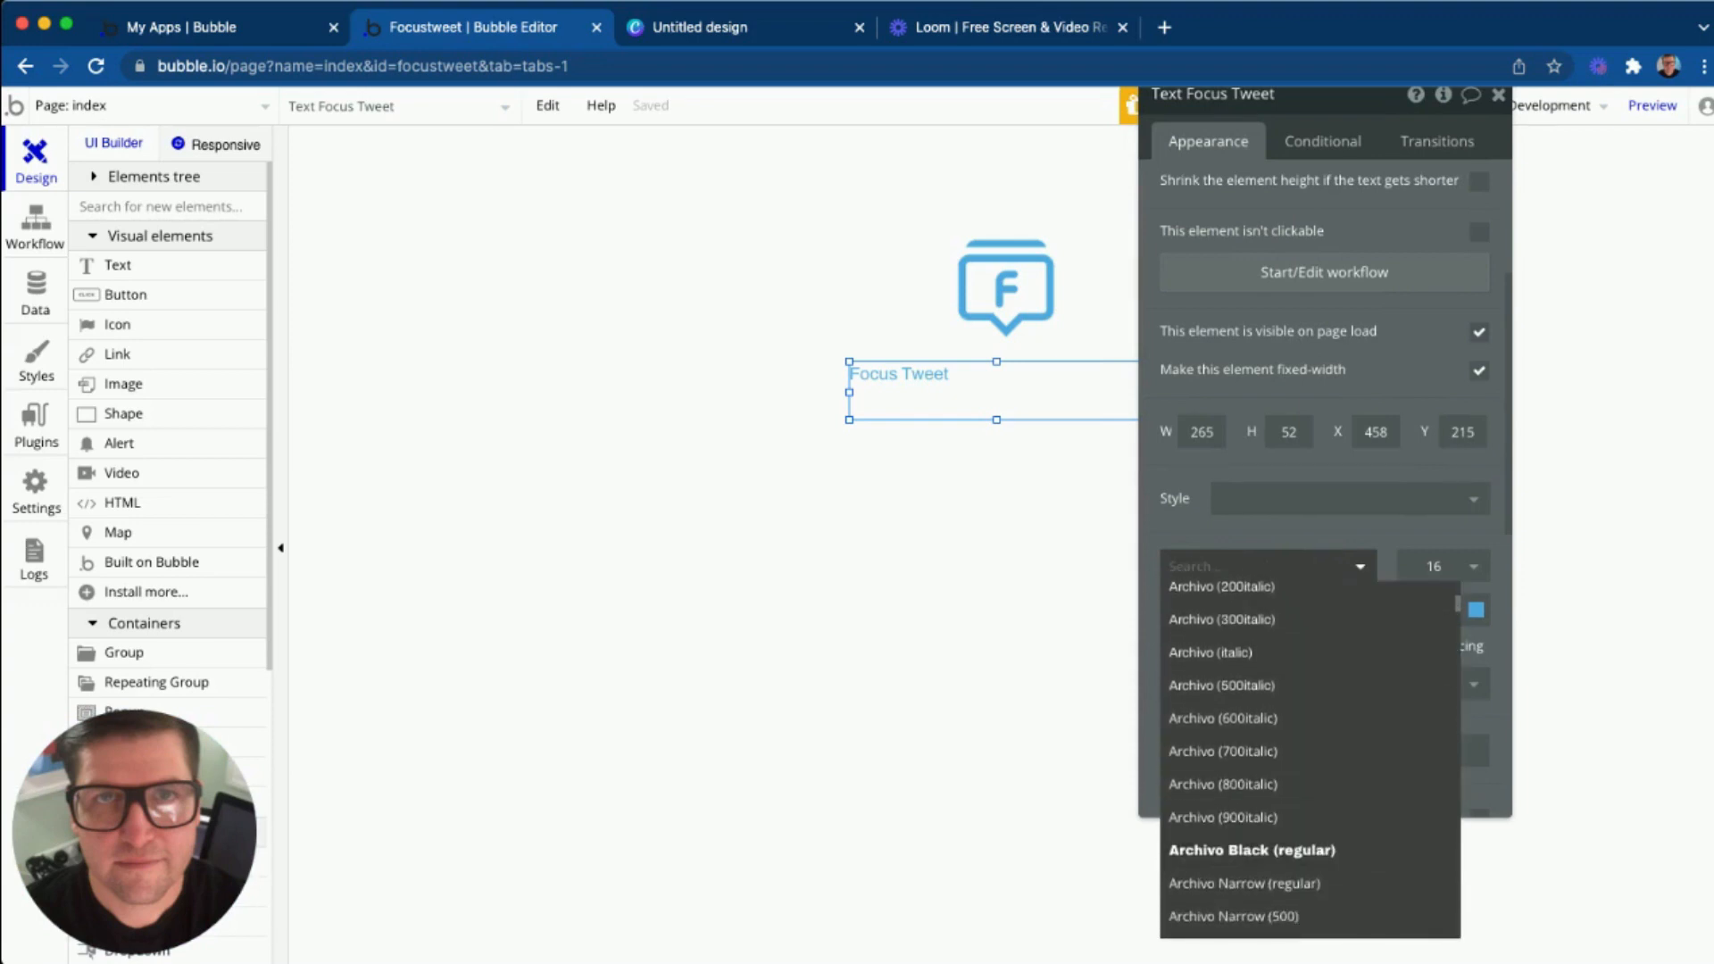
key("Return")
Set the Focus Tweet text's font size to 18 and center its alignment.
left_click(1443, 566)
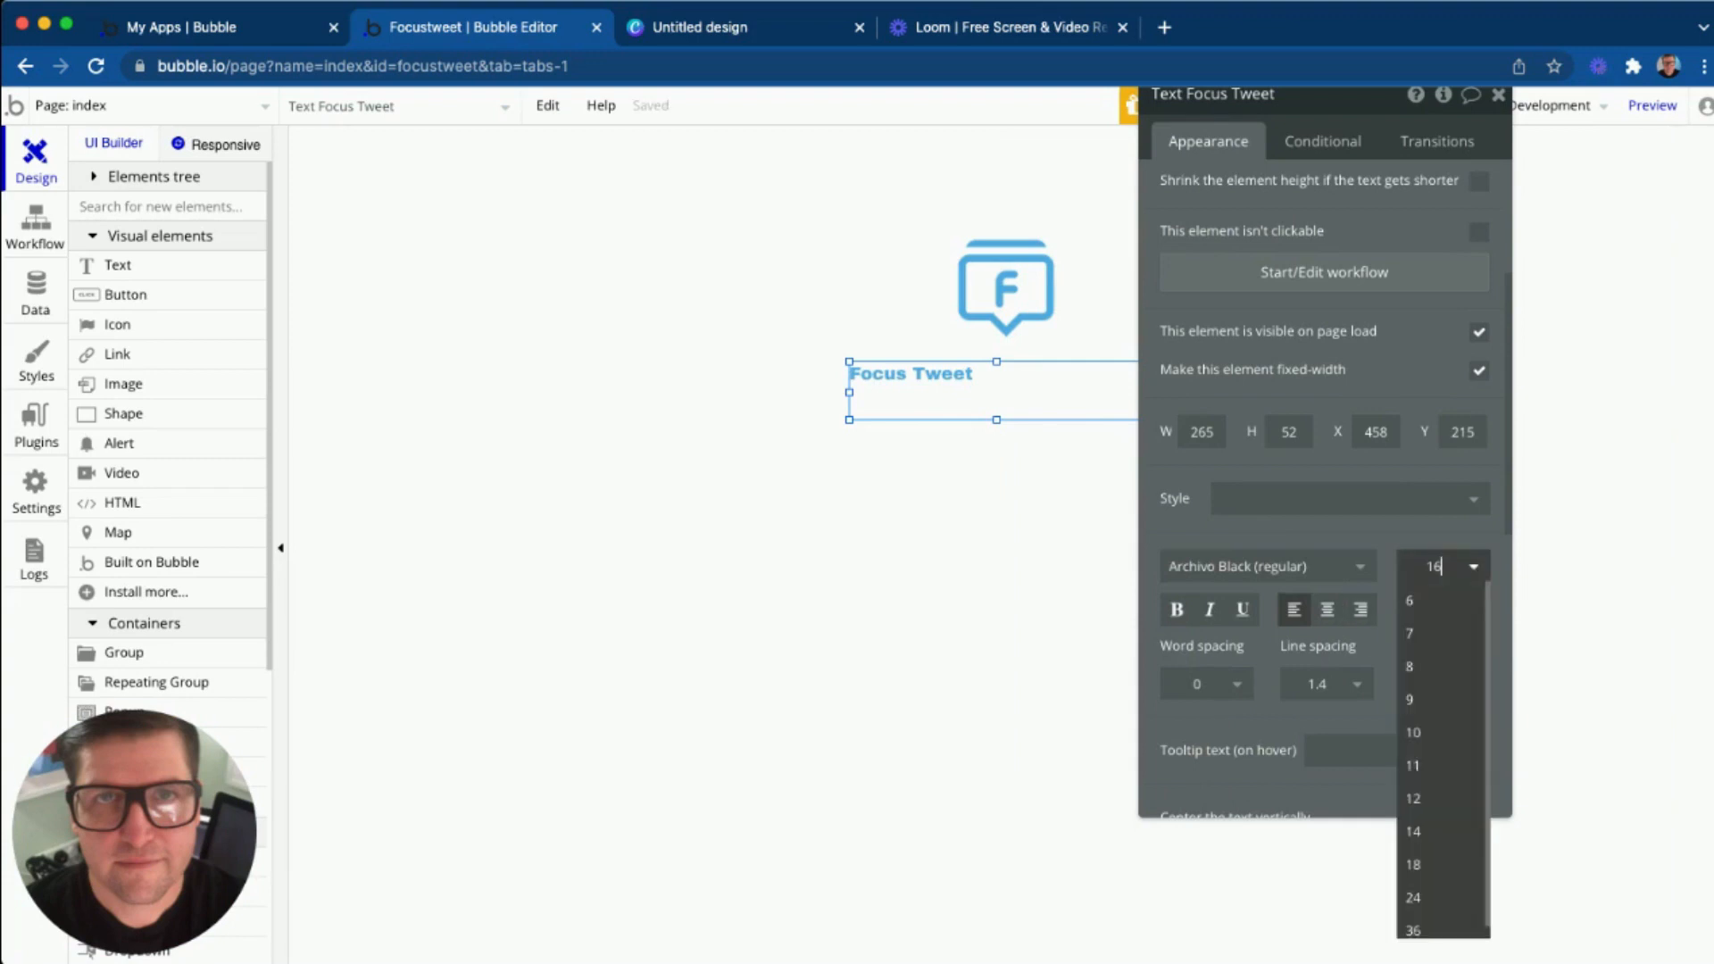
key("Down")
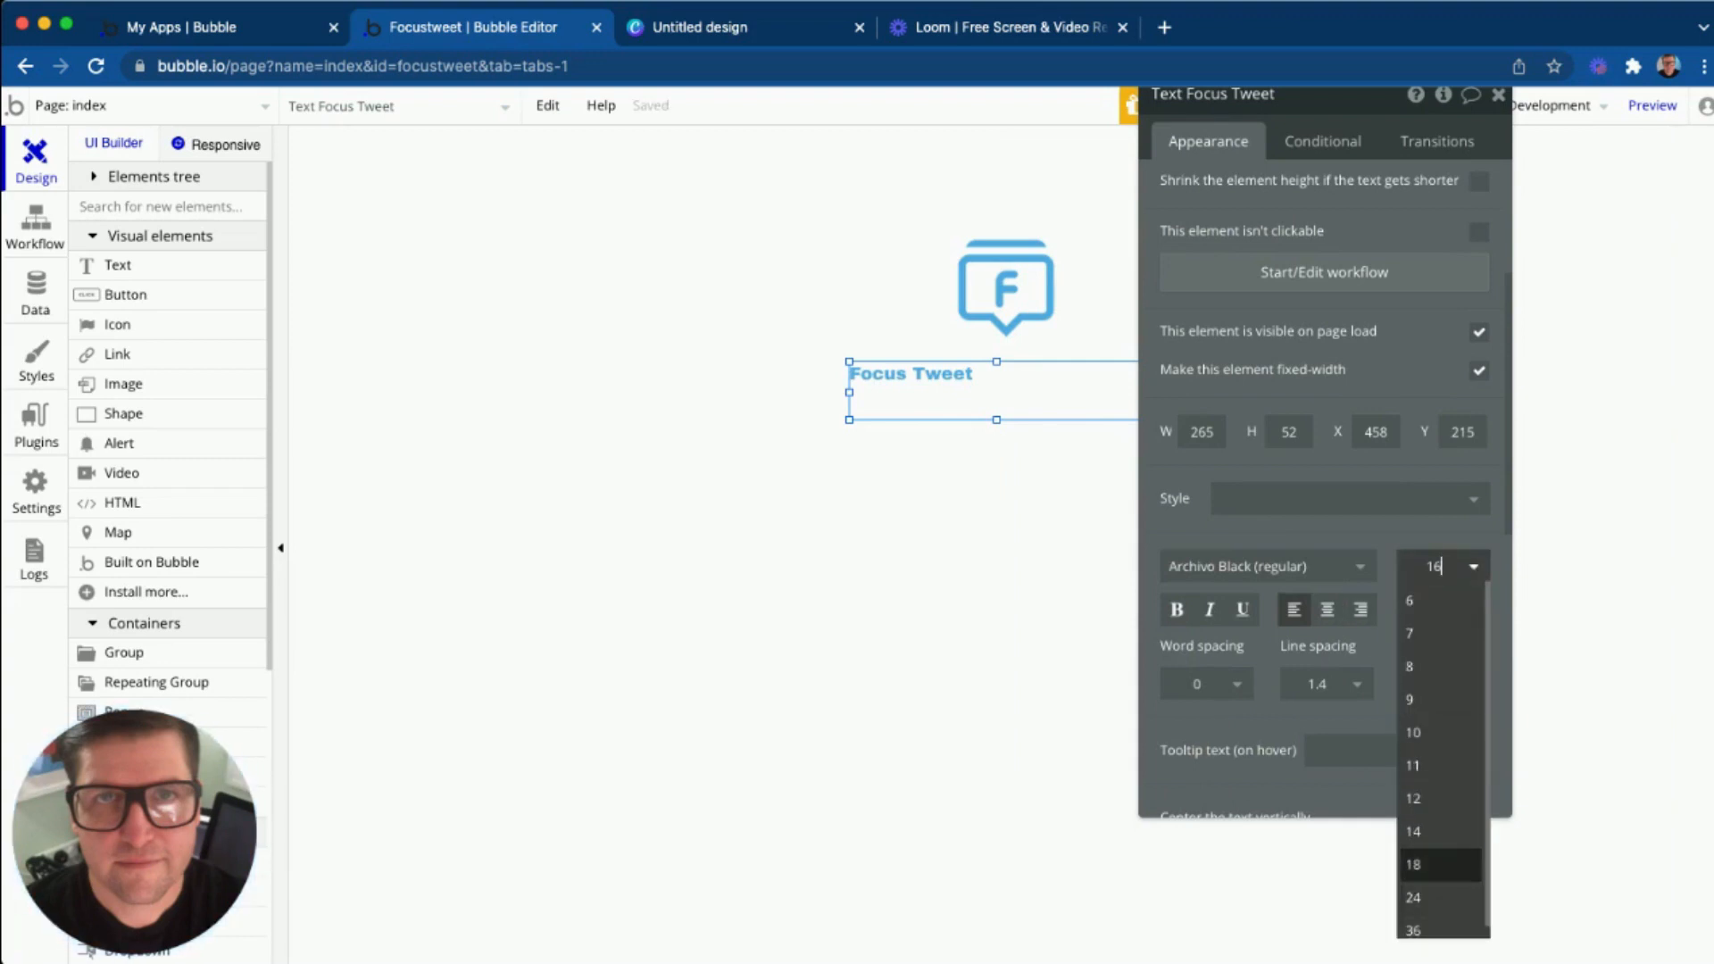
key("Return")
left_click(1327, 609)
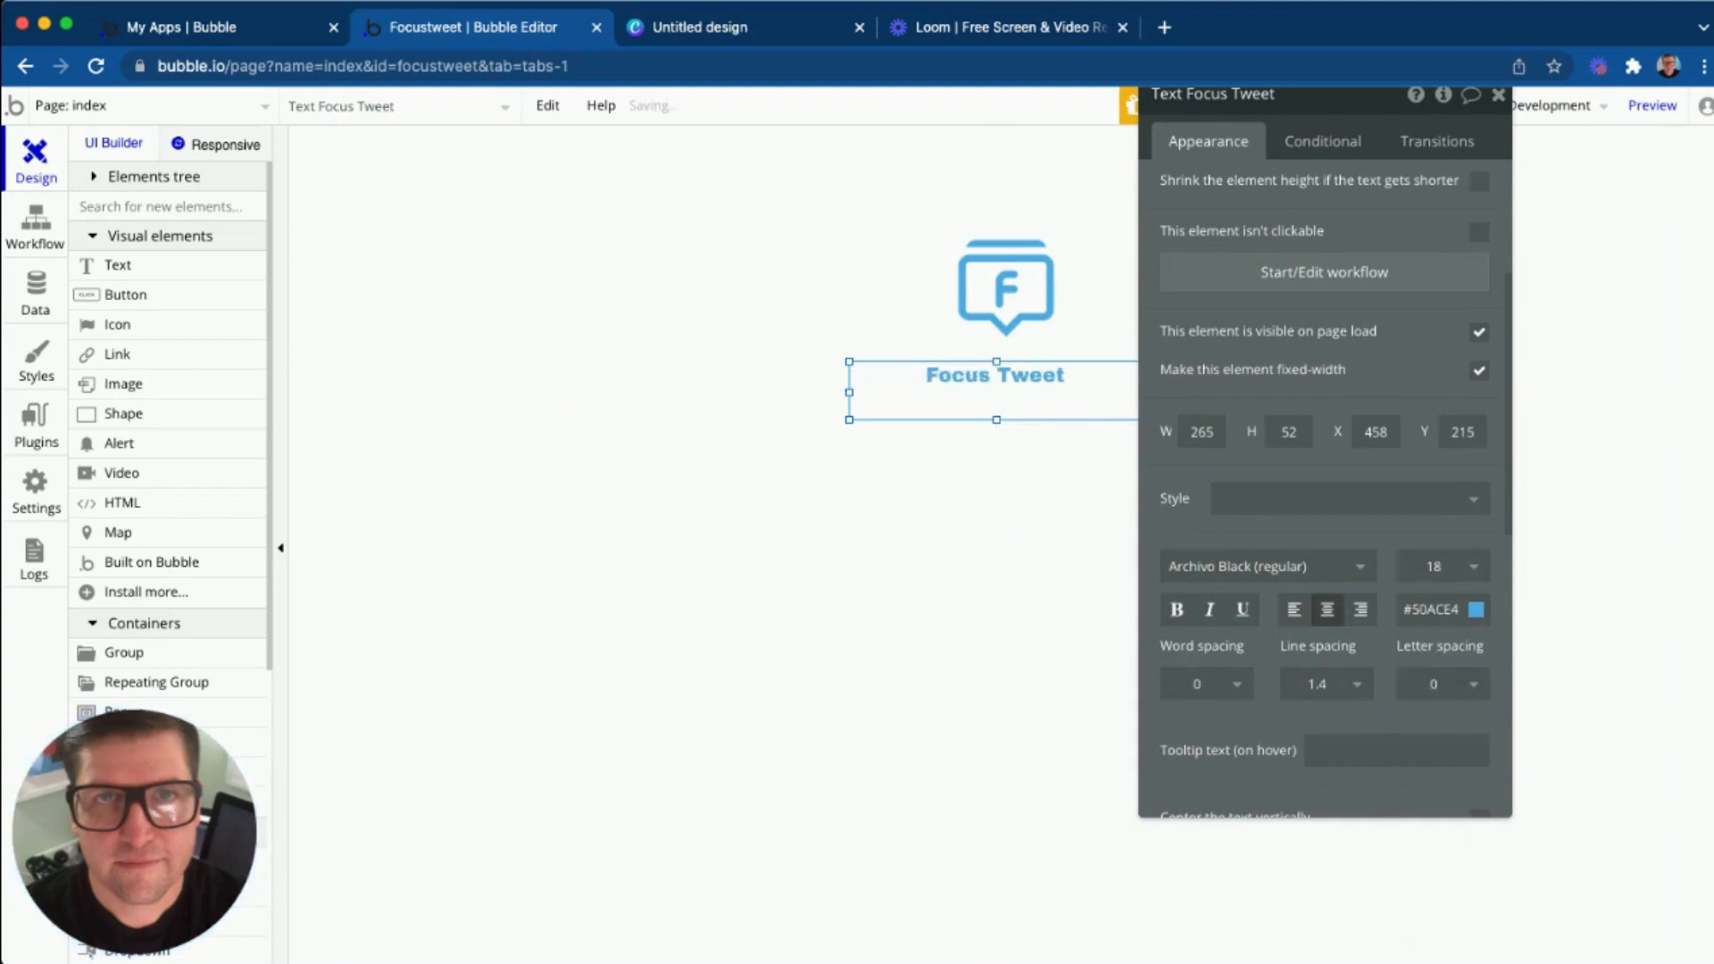
Enlarge the Focus Tweet text, trying font size 36 before settling on 24.
left_click(1443, 566)
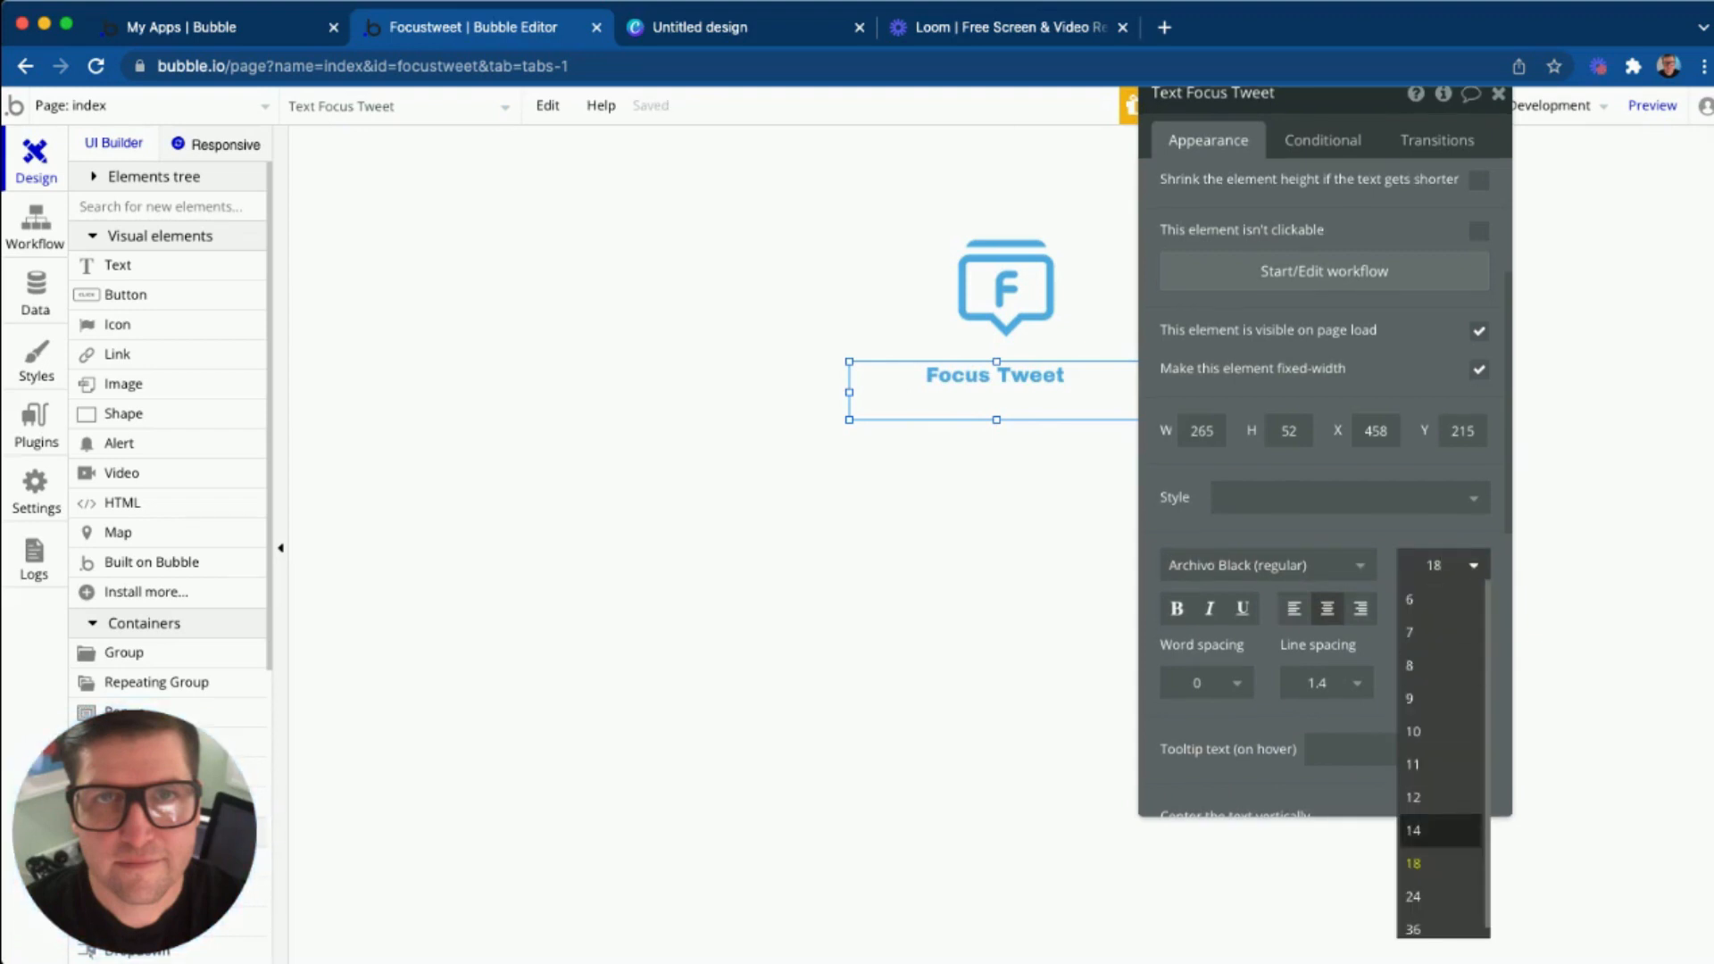
key("Down")
key("Down")
key("Down")
key("Return")
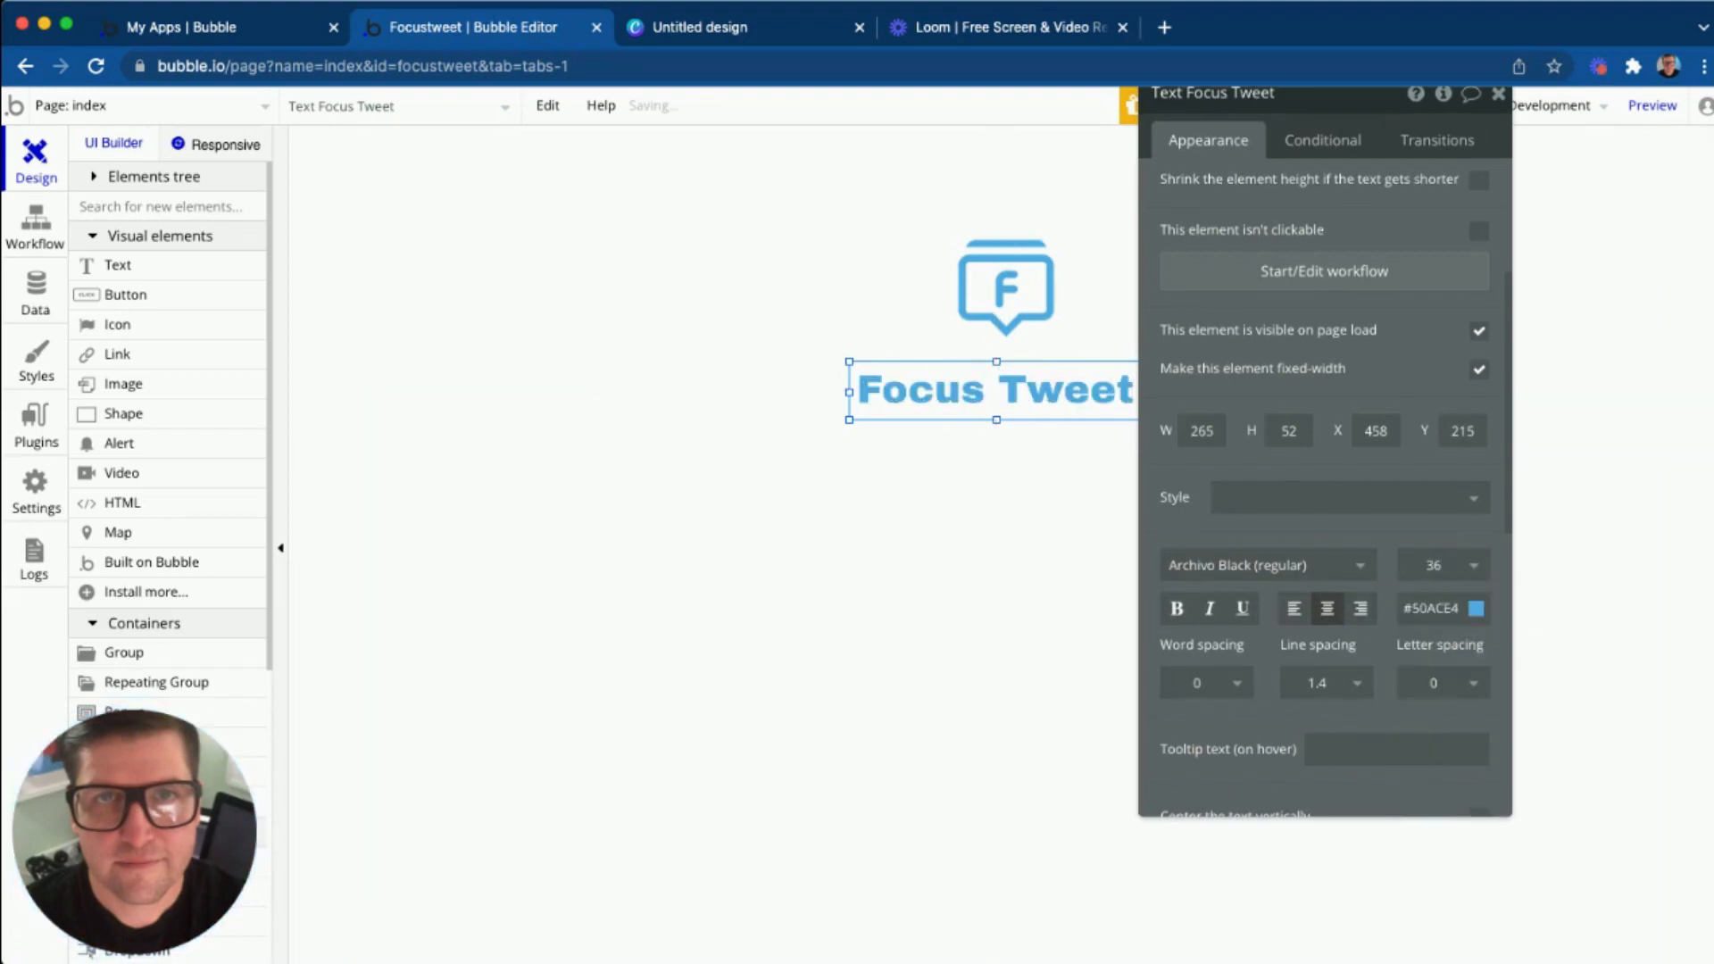
left_click(1455, 566)
left_click(1443, 896)
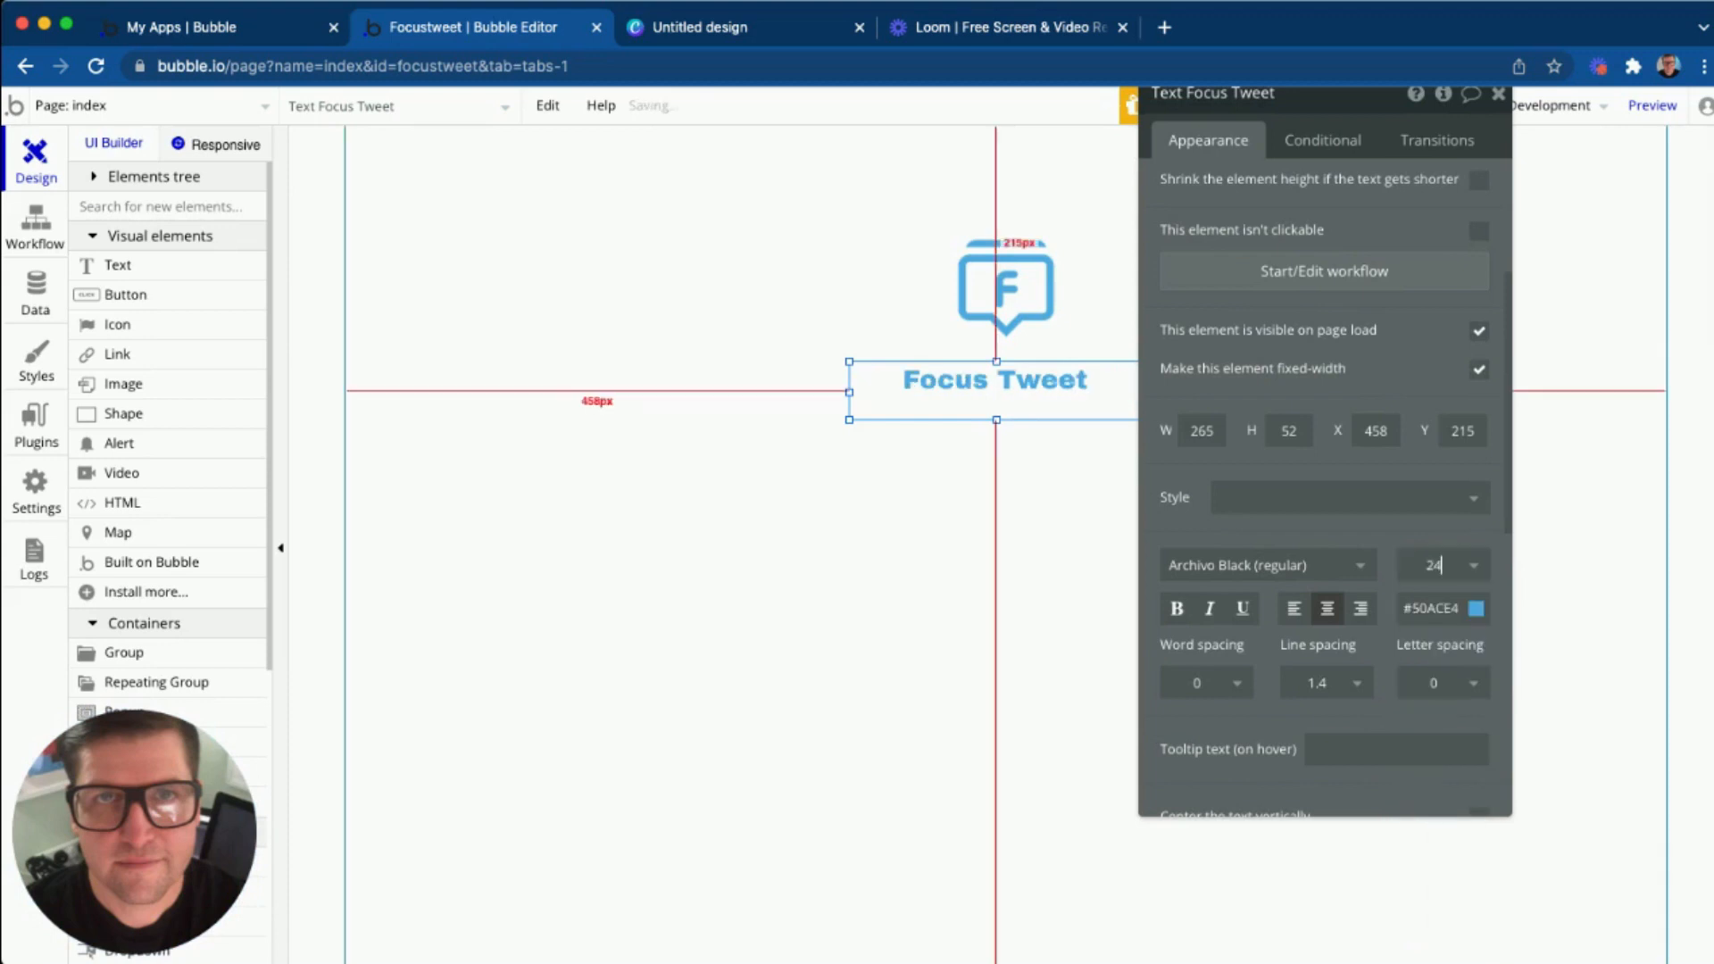
Move the Focus Tweet text up to Y 203 just beneath the logo and center it horizontally on the page.
left_click_drag(1003, 378, 1020, 366)
right_click(1020, 366)
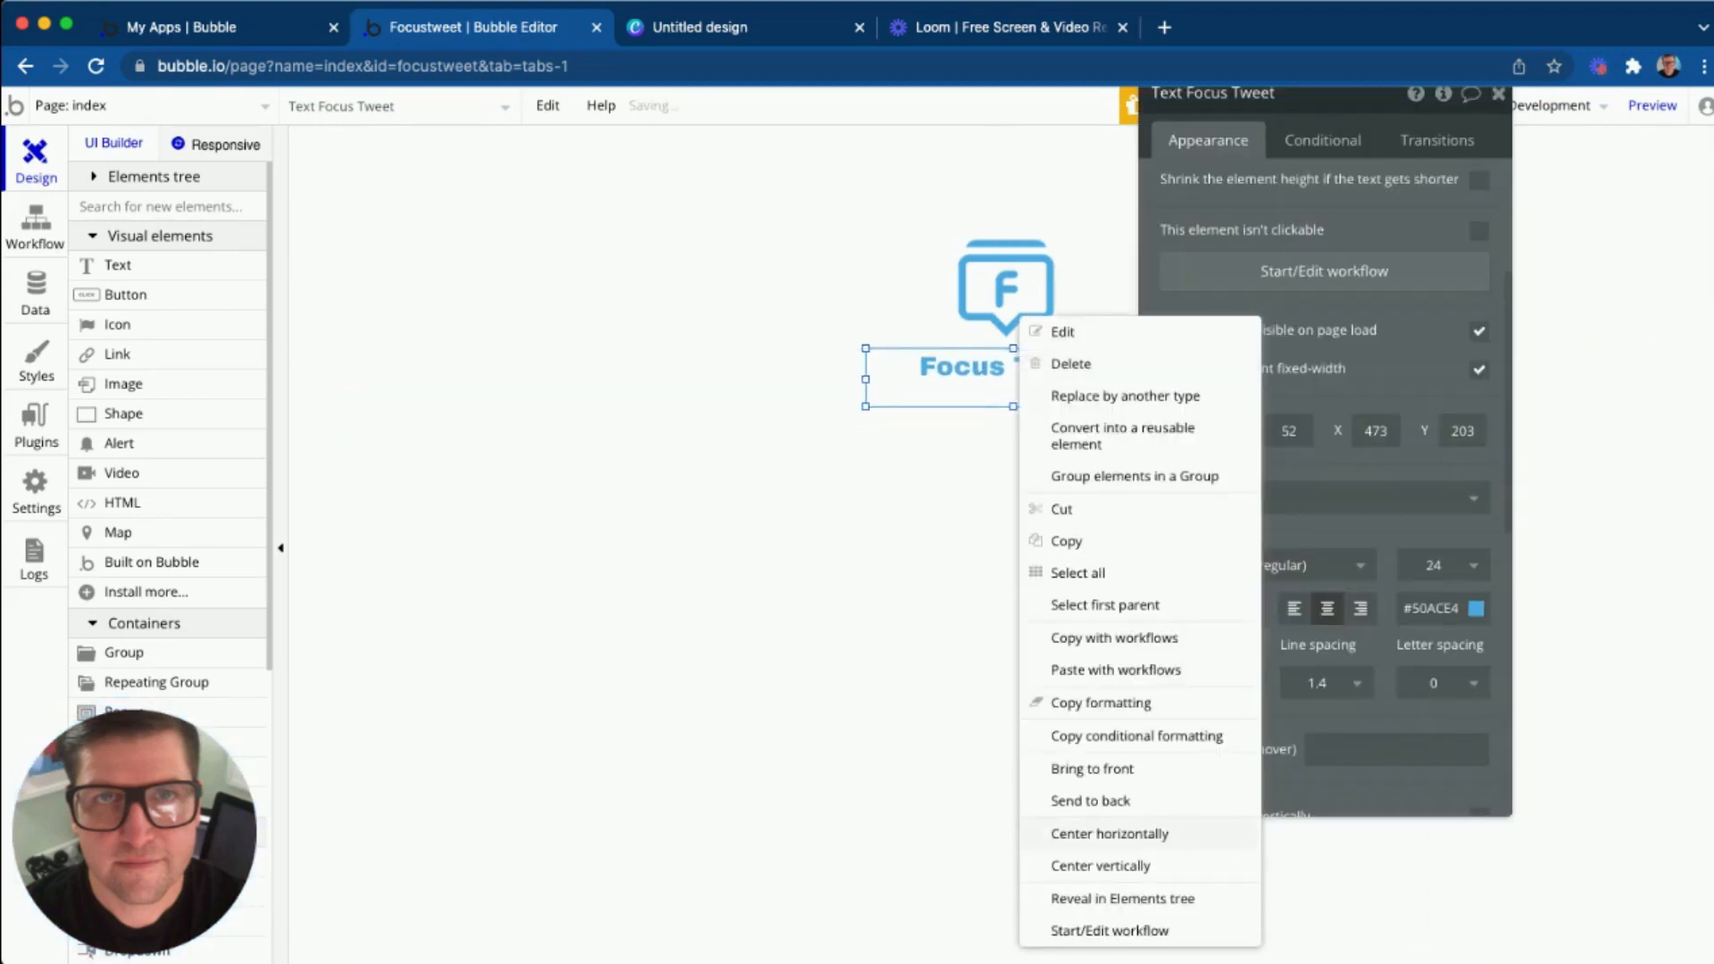
left_click(1110, 833)
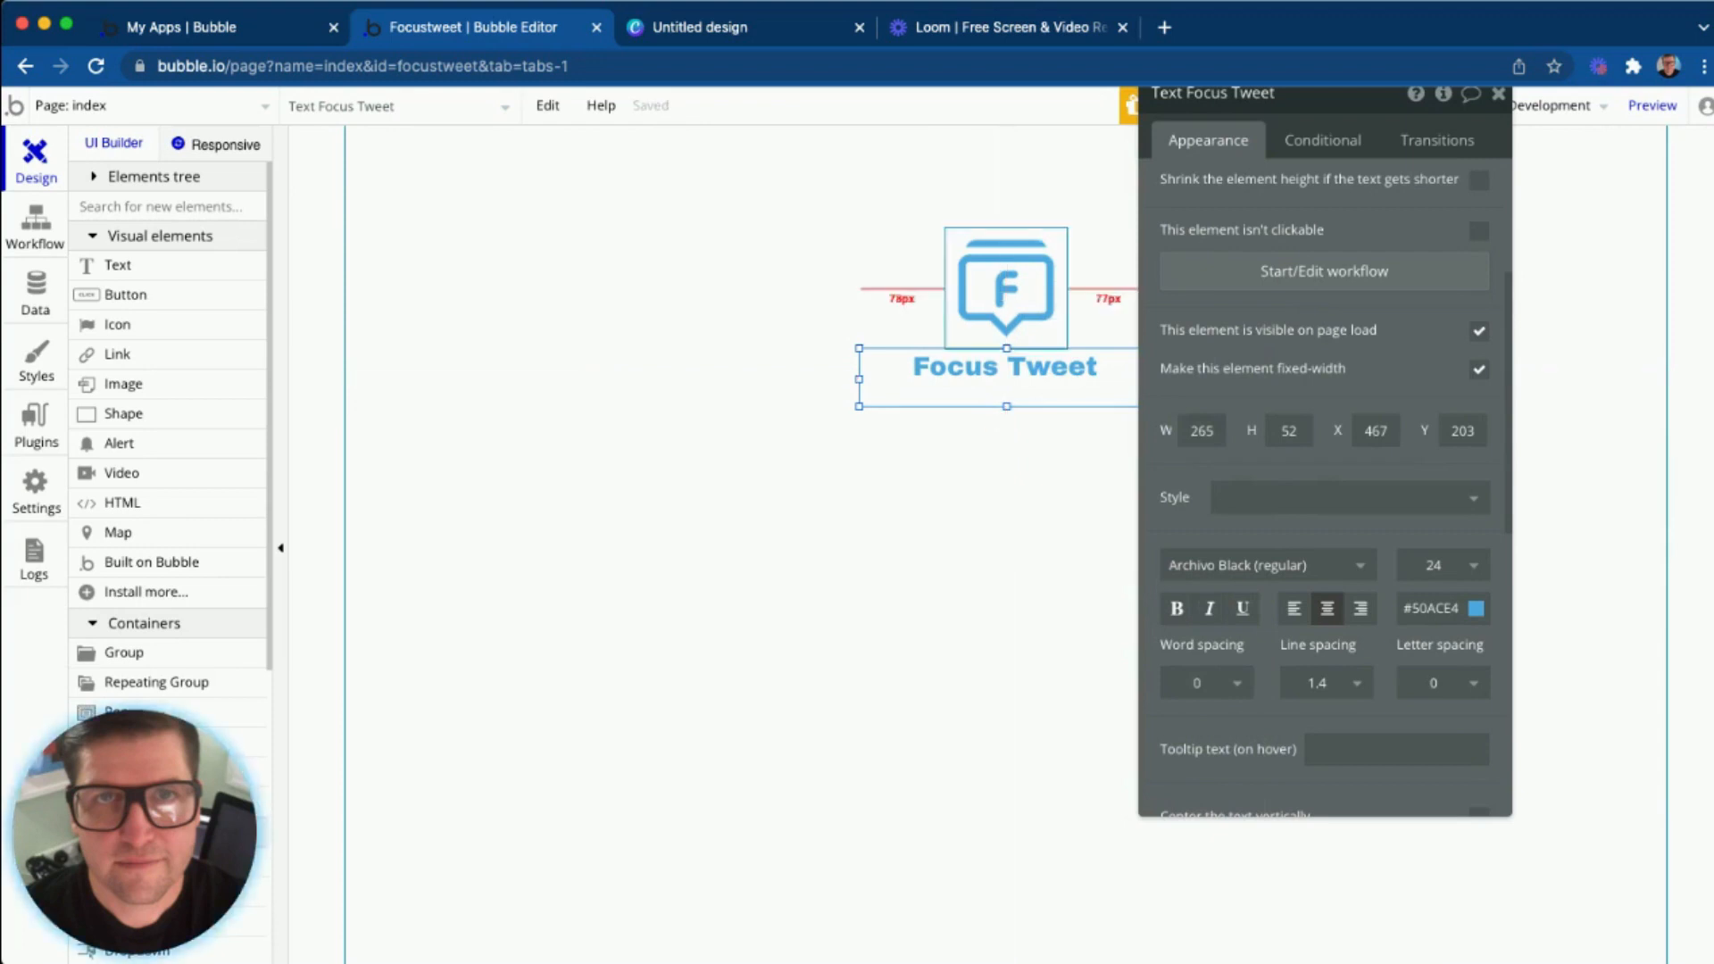
Nudge the Focus Tweet text upward to Y 191 so it sits closer to the logo.
left_click(1006, 290, "shift")
left_click(1006, 368)
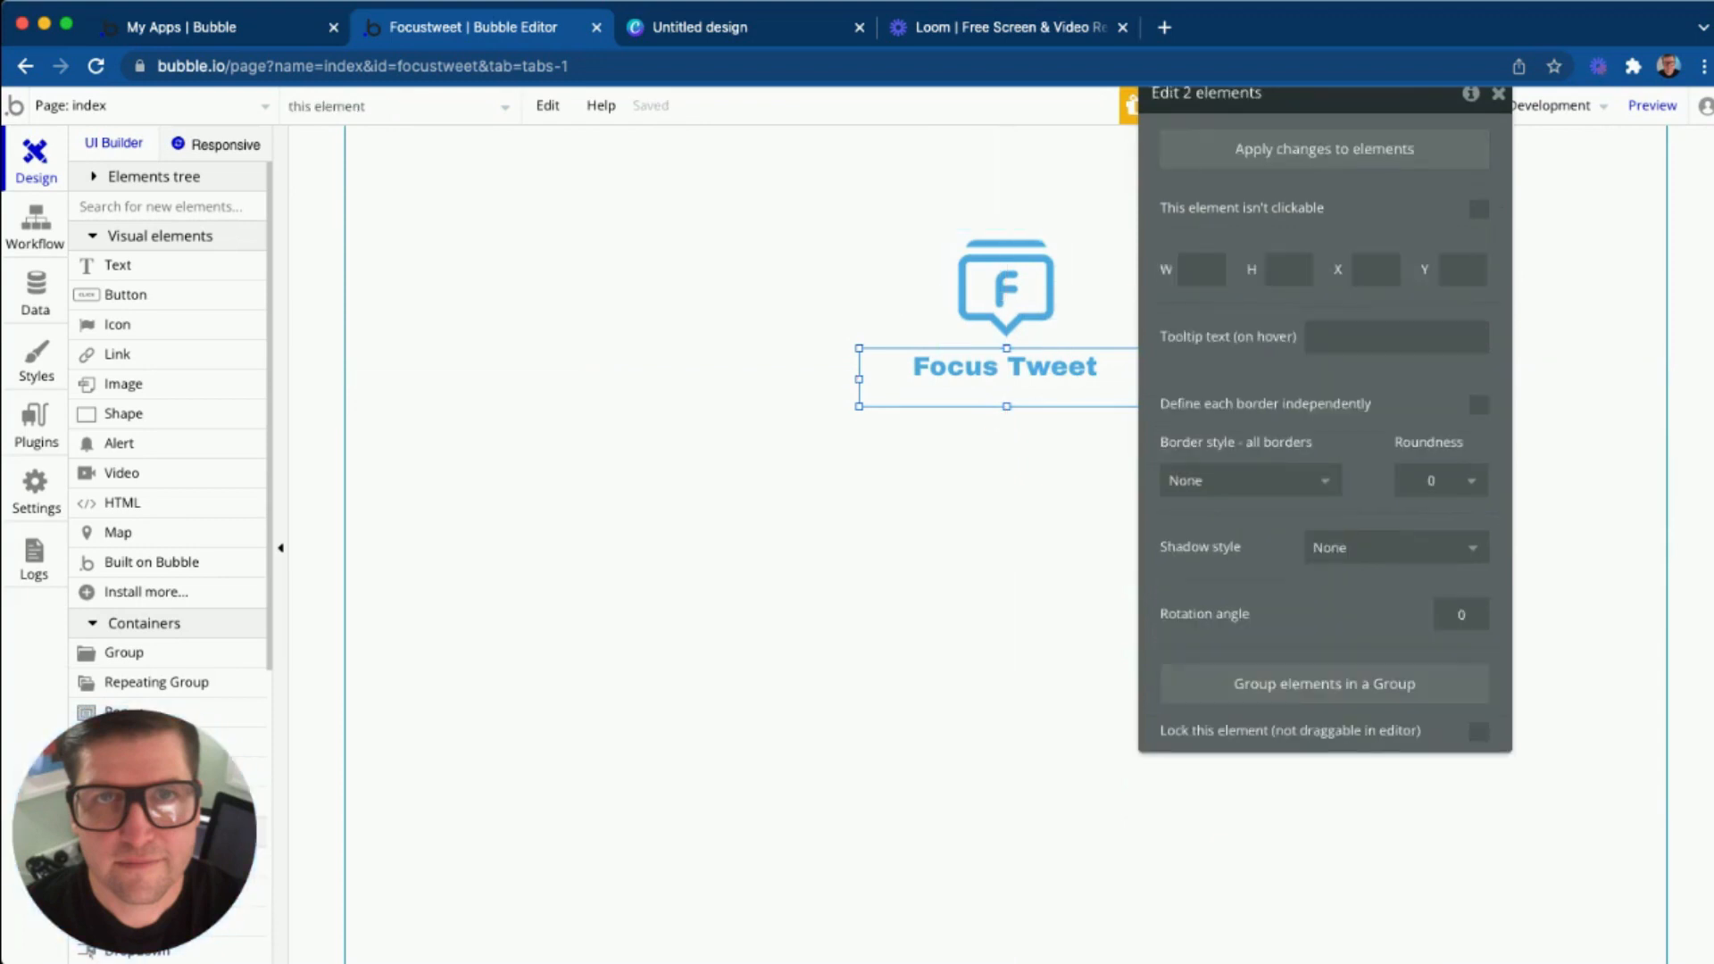
key("Up")
key("Up")
key("Up")
key("Up")
key("Up")
key("Up")
key("Up")
key("Up")
key("Up")
key("Up")
key("Up")
key("Up")
key("Up")
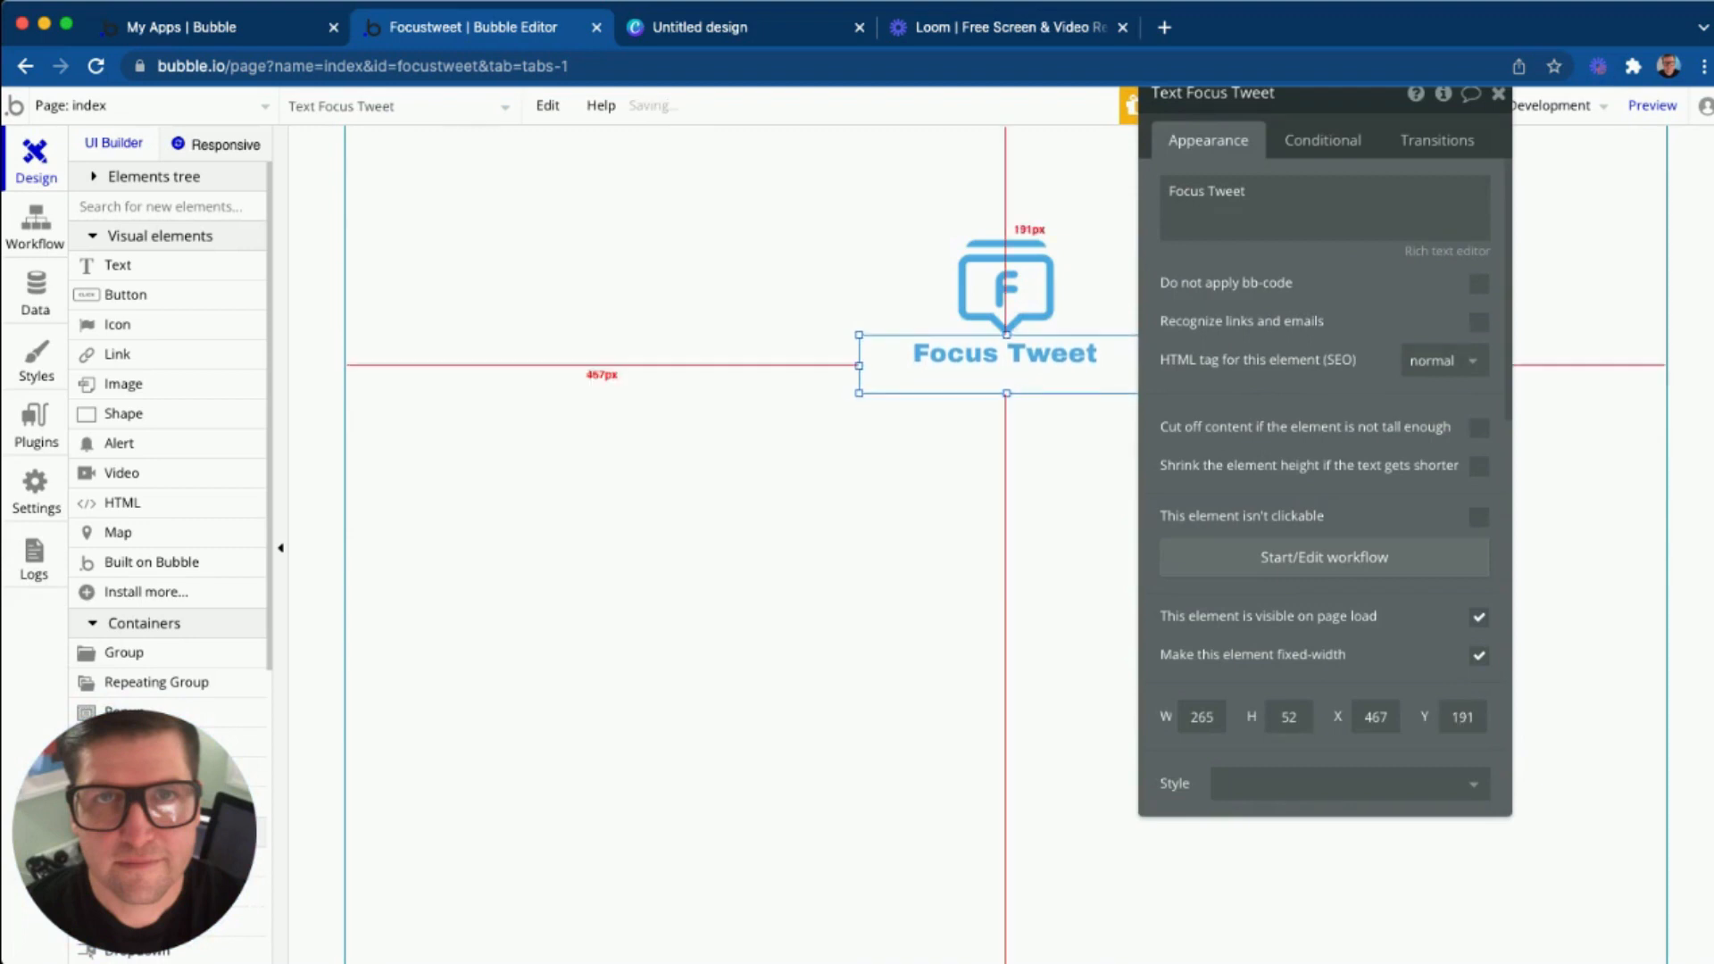
Group the logo image and the Focus Tweet text together in a Group.
left_click(1007, 291, "shift")
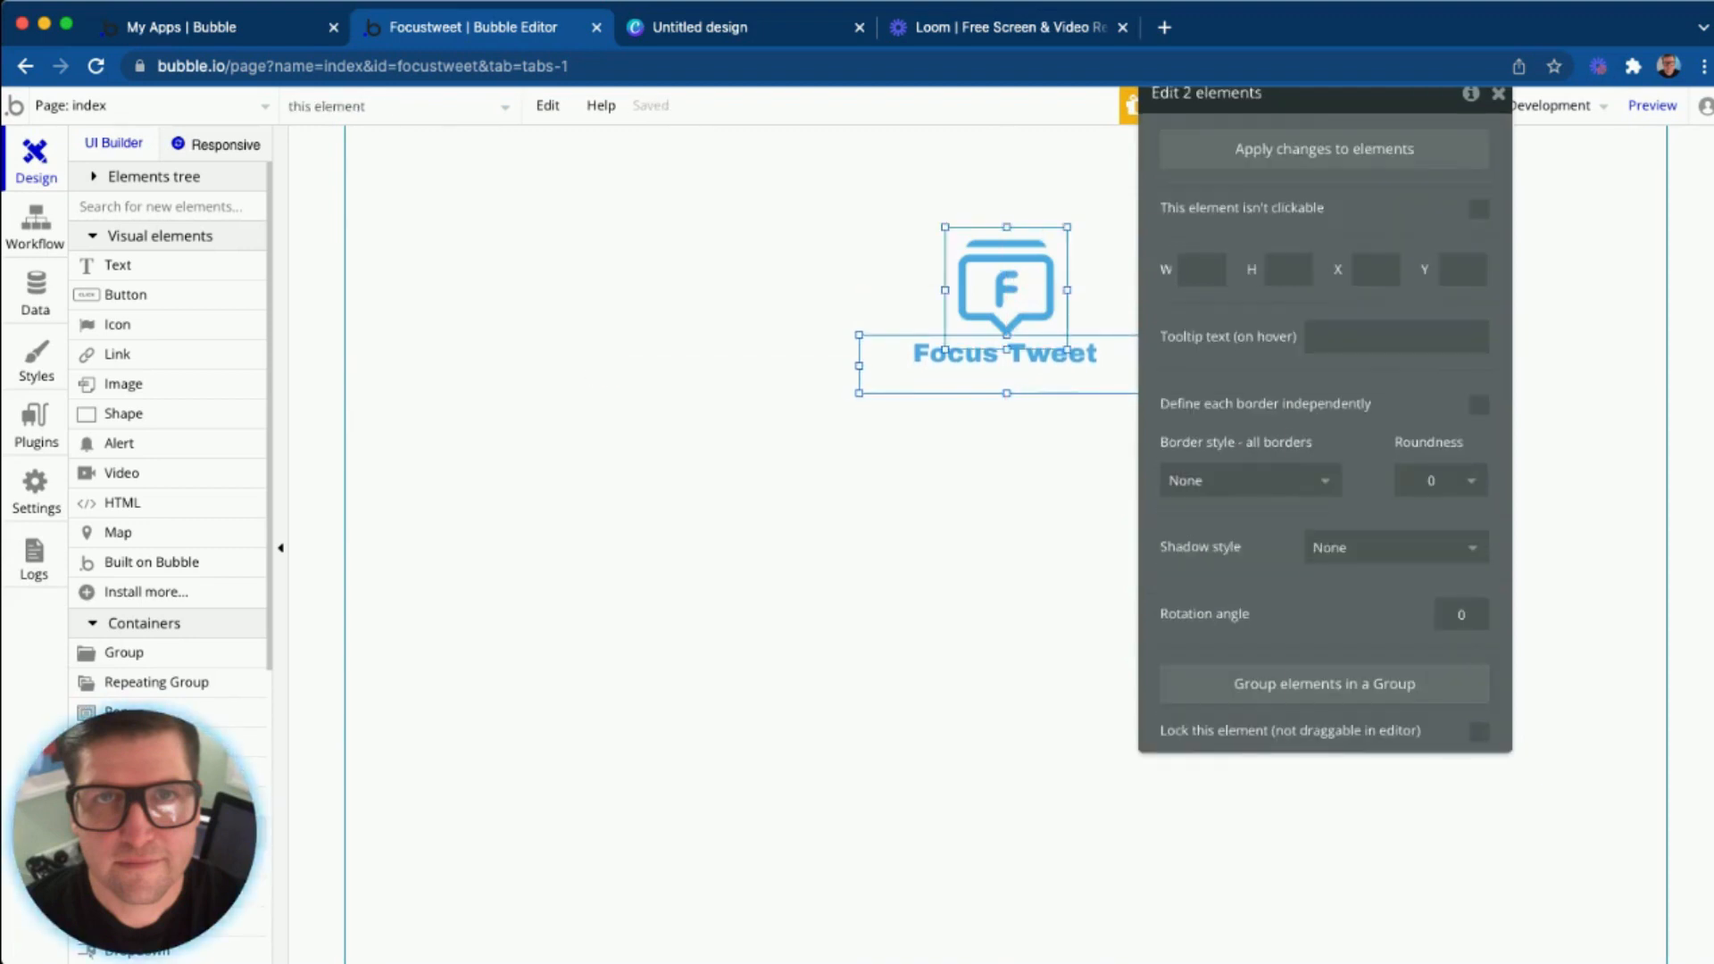
right_click(1043, 225)
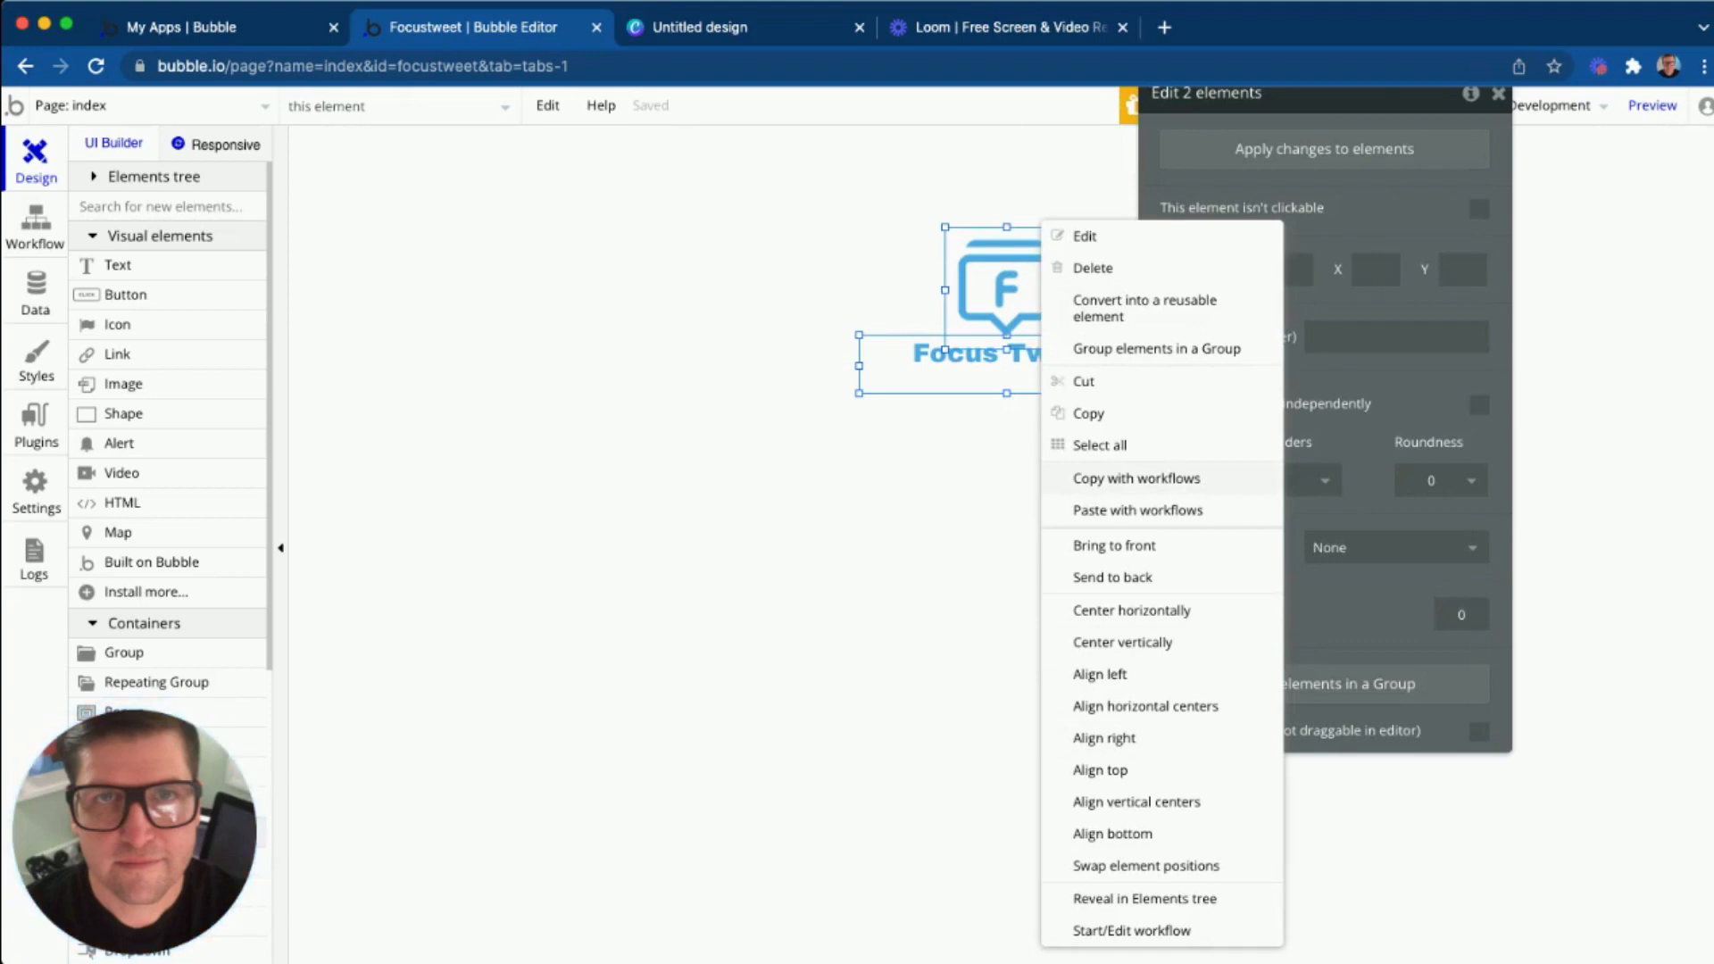
left_click(1156, 348)
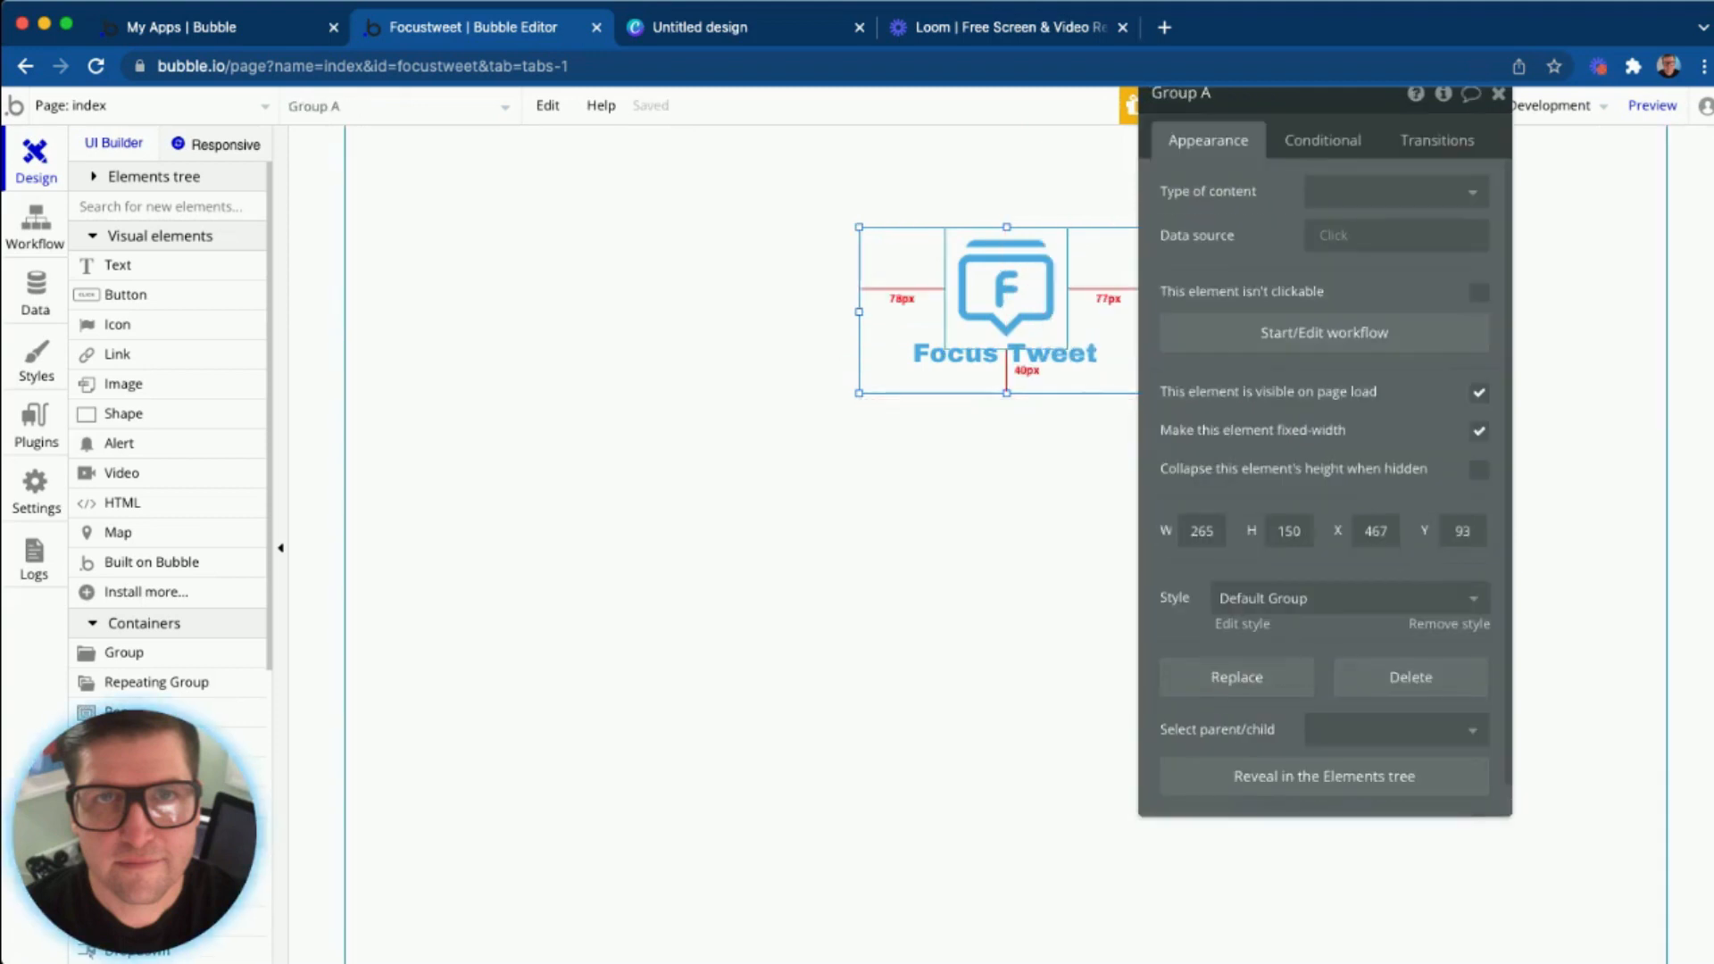
key("super+x")
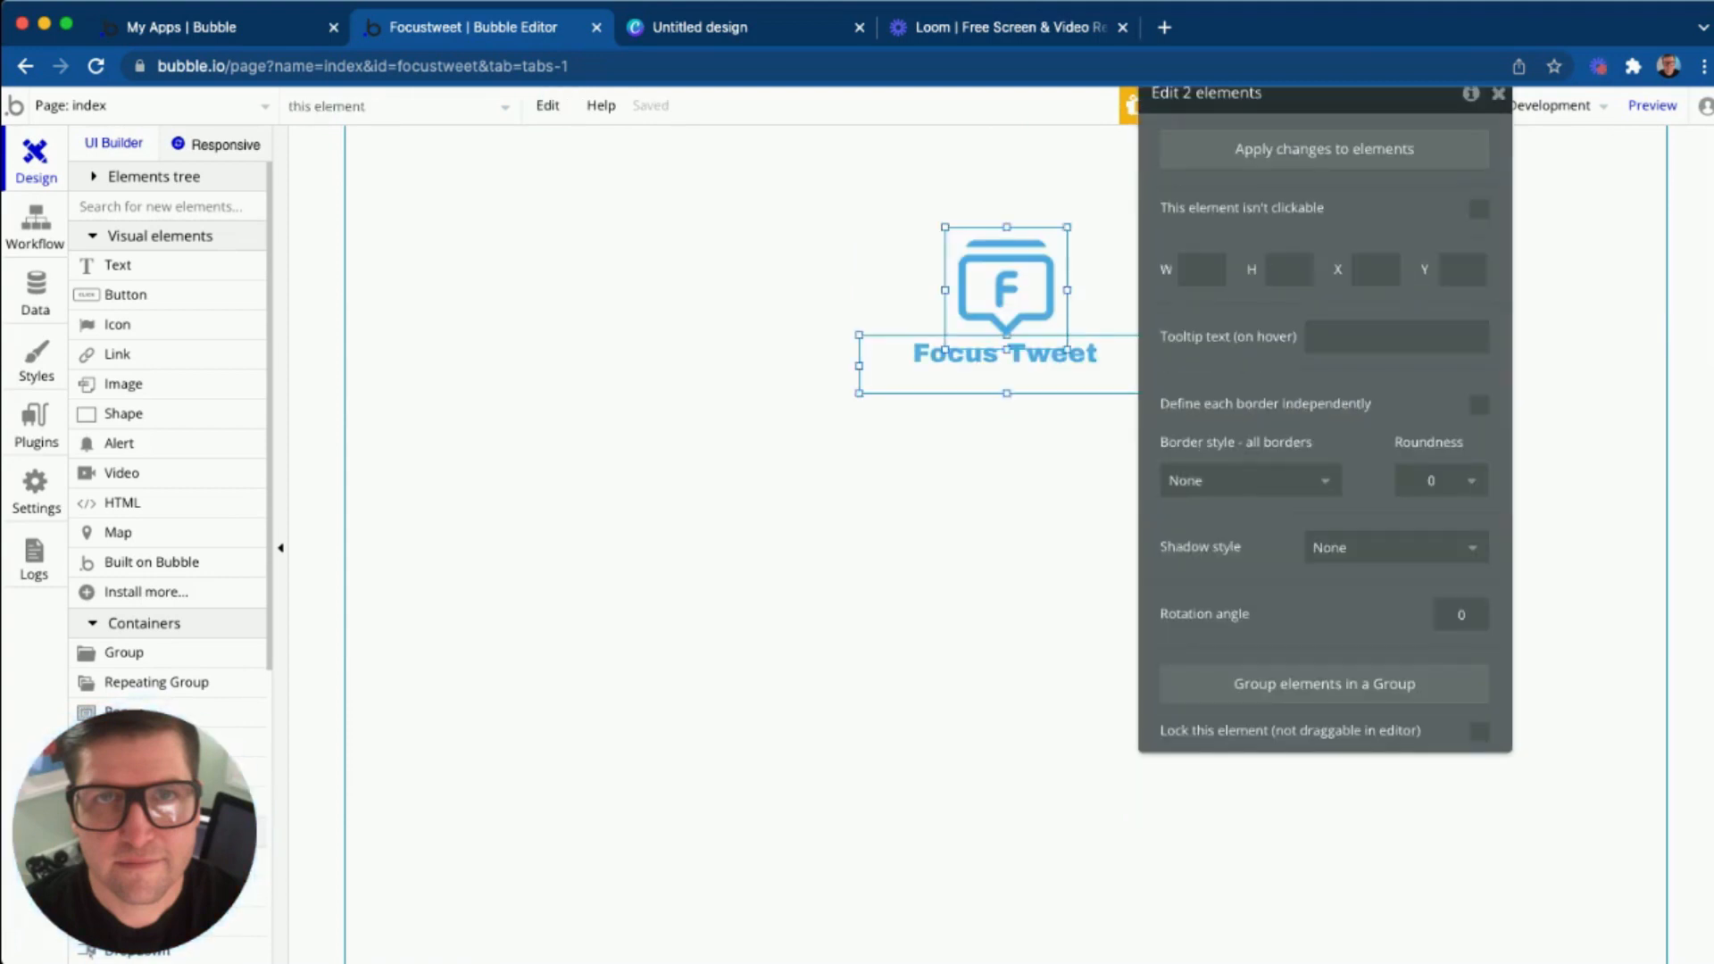
right_click(1093, 351)
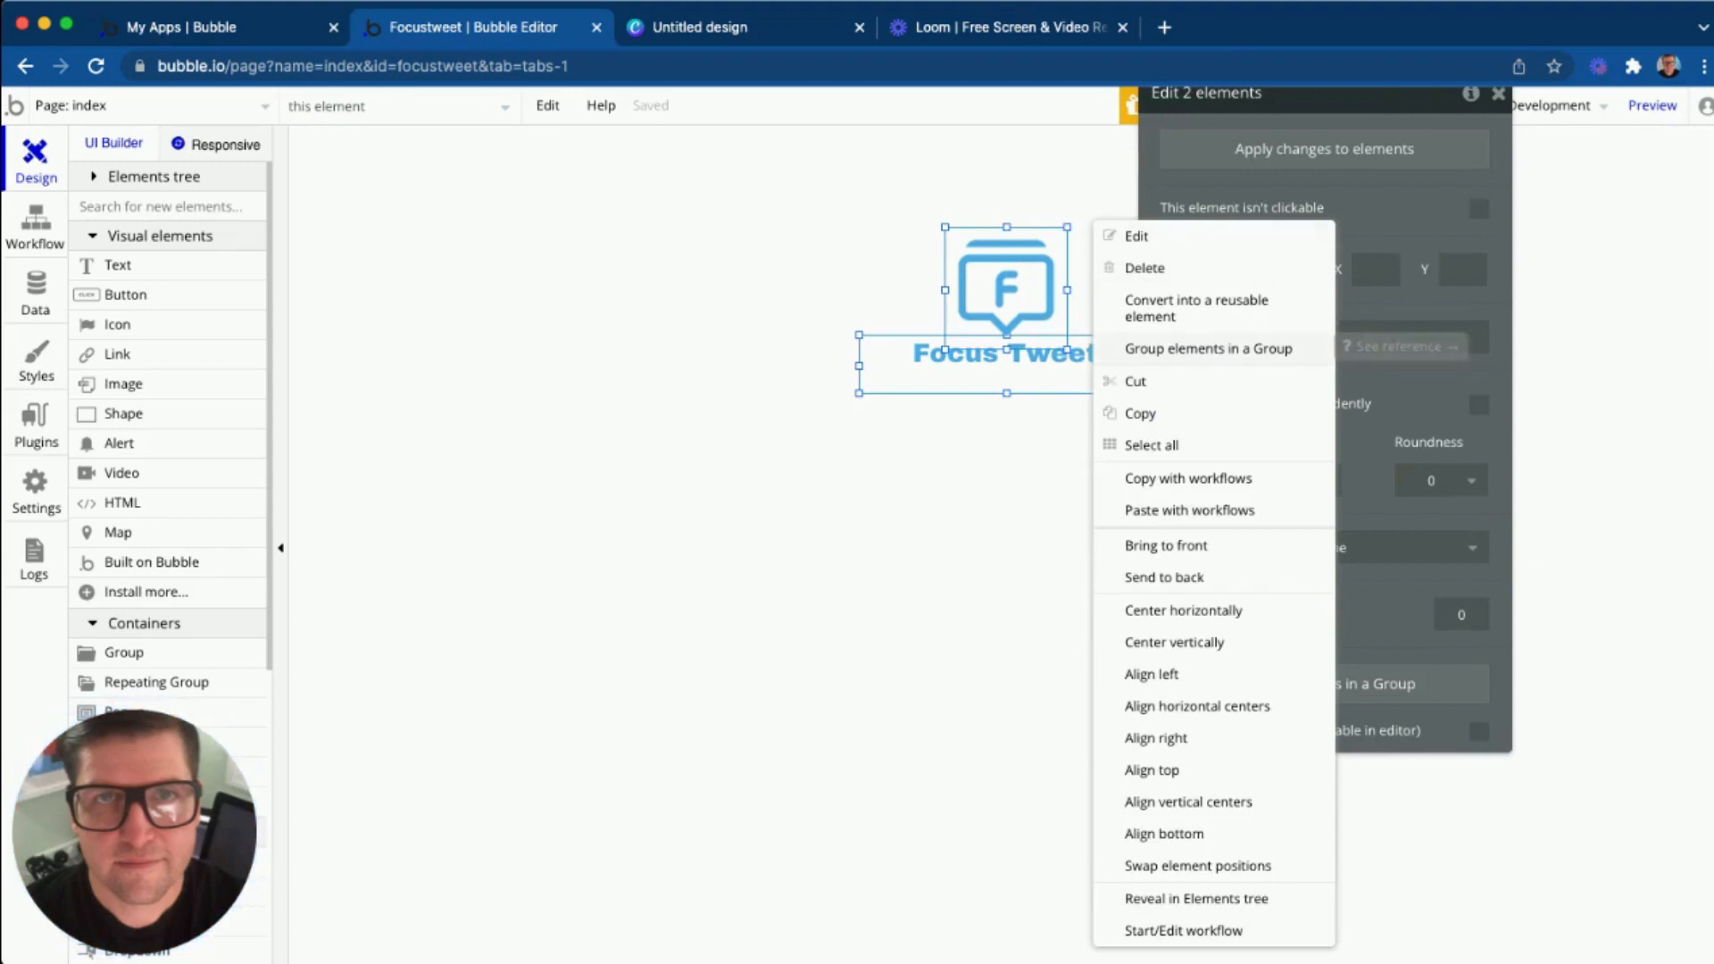
left_click(1205, 348)
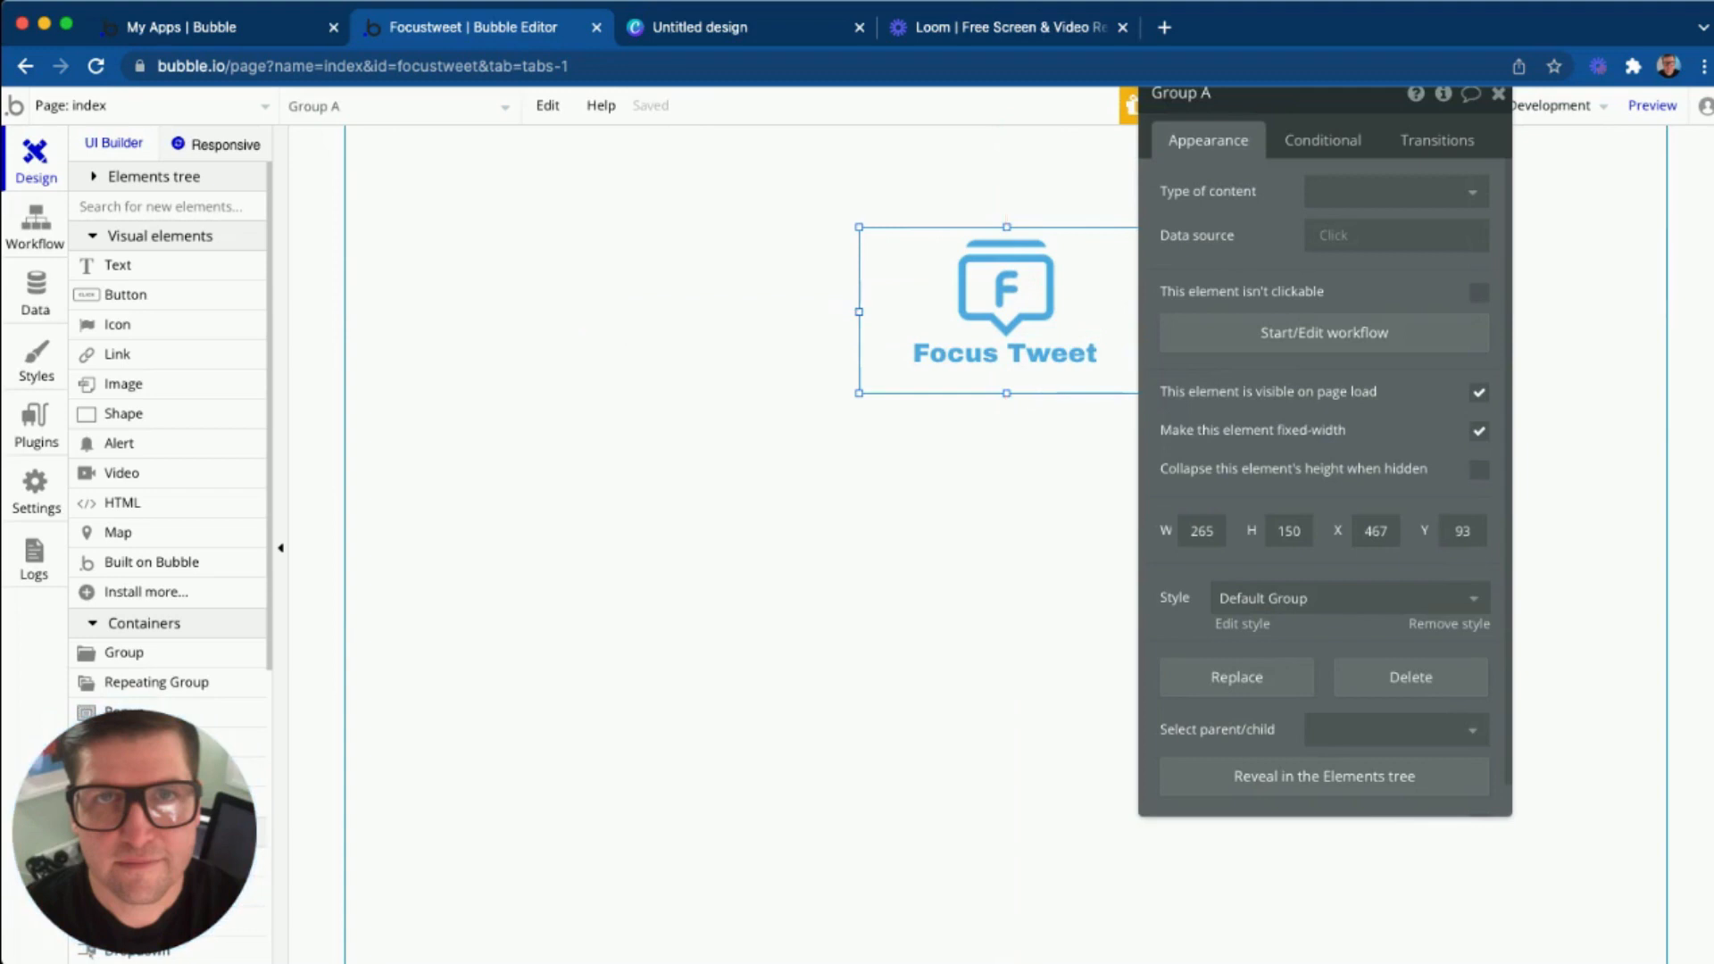
Move the logo and title group up to Y 68 and center it horizontally on the page.
left_click_drag(1006, 304, 940, 277)
right_click(837, 249)
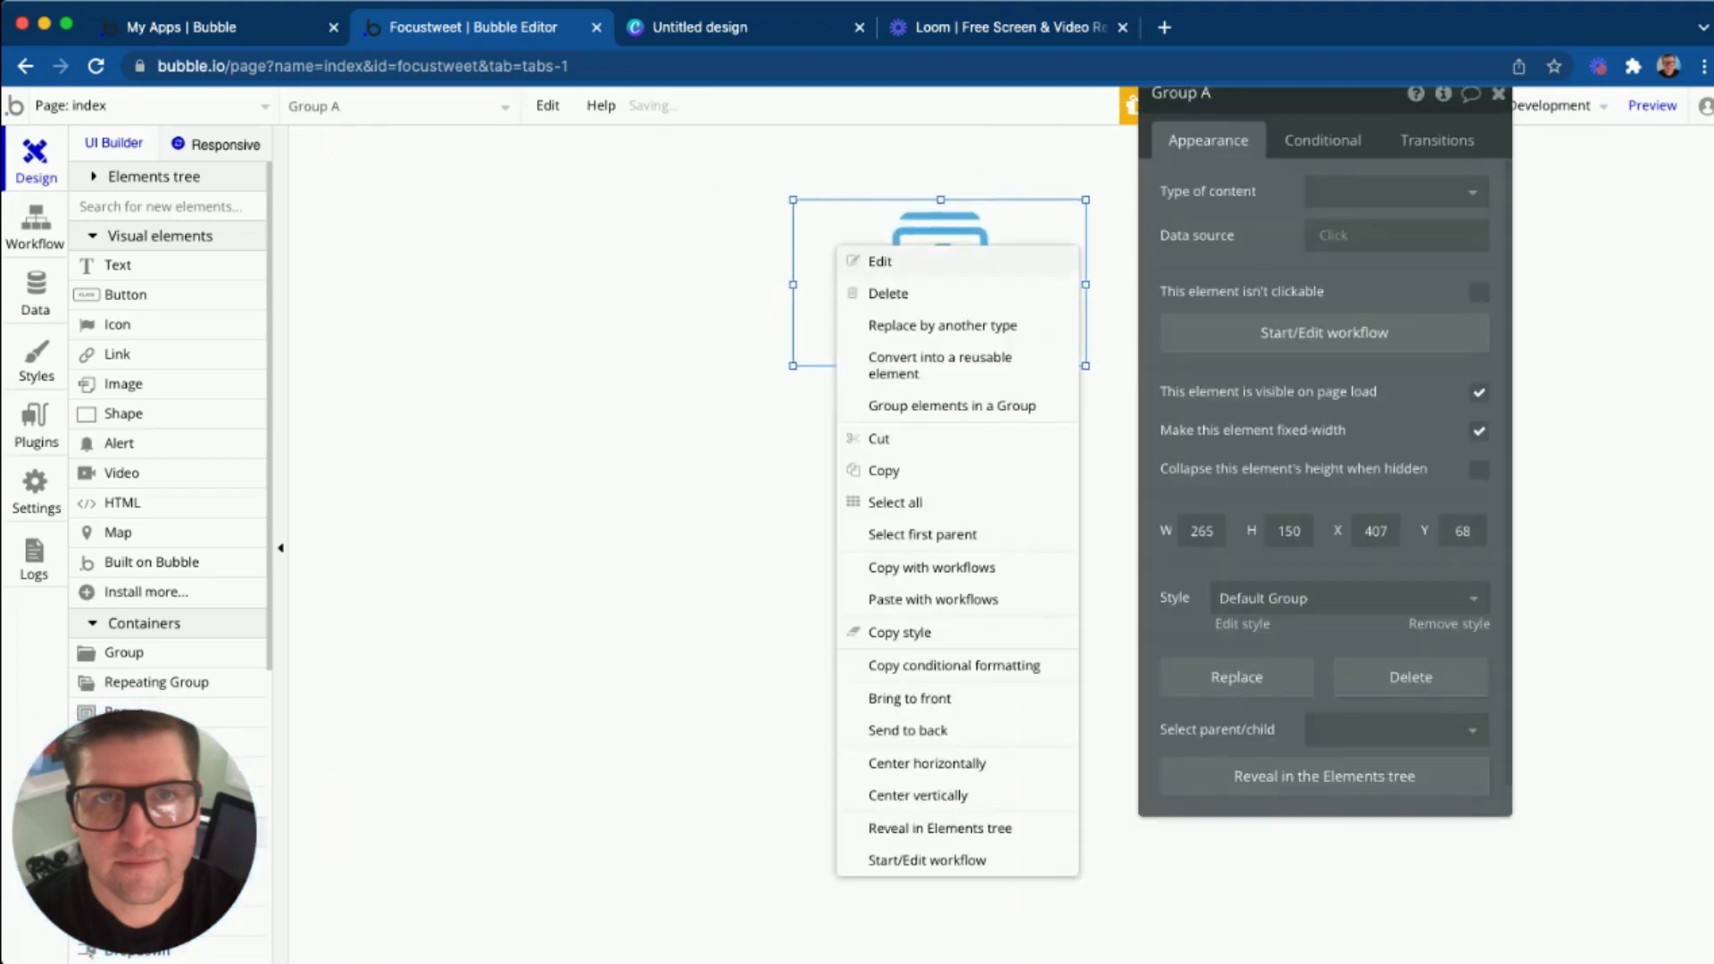
left_click(927, 763)
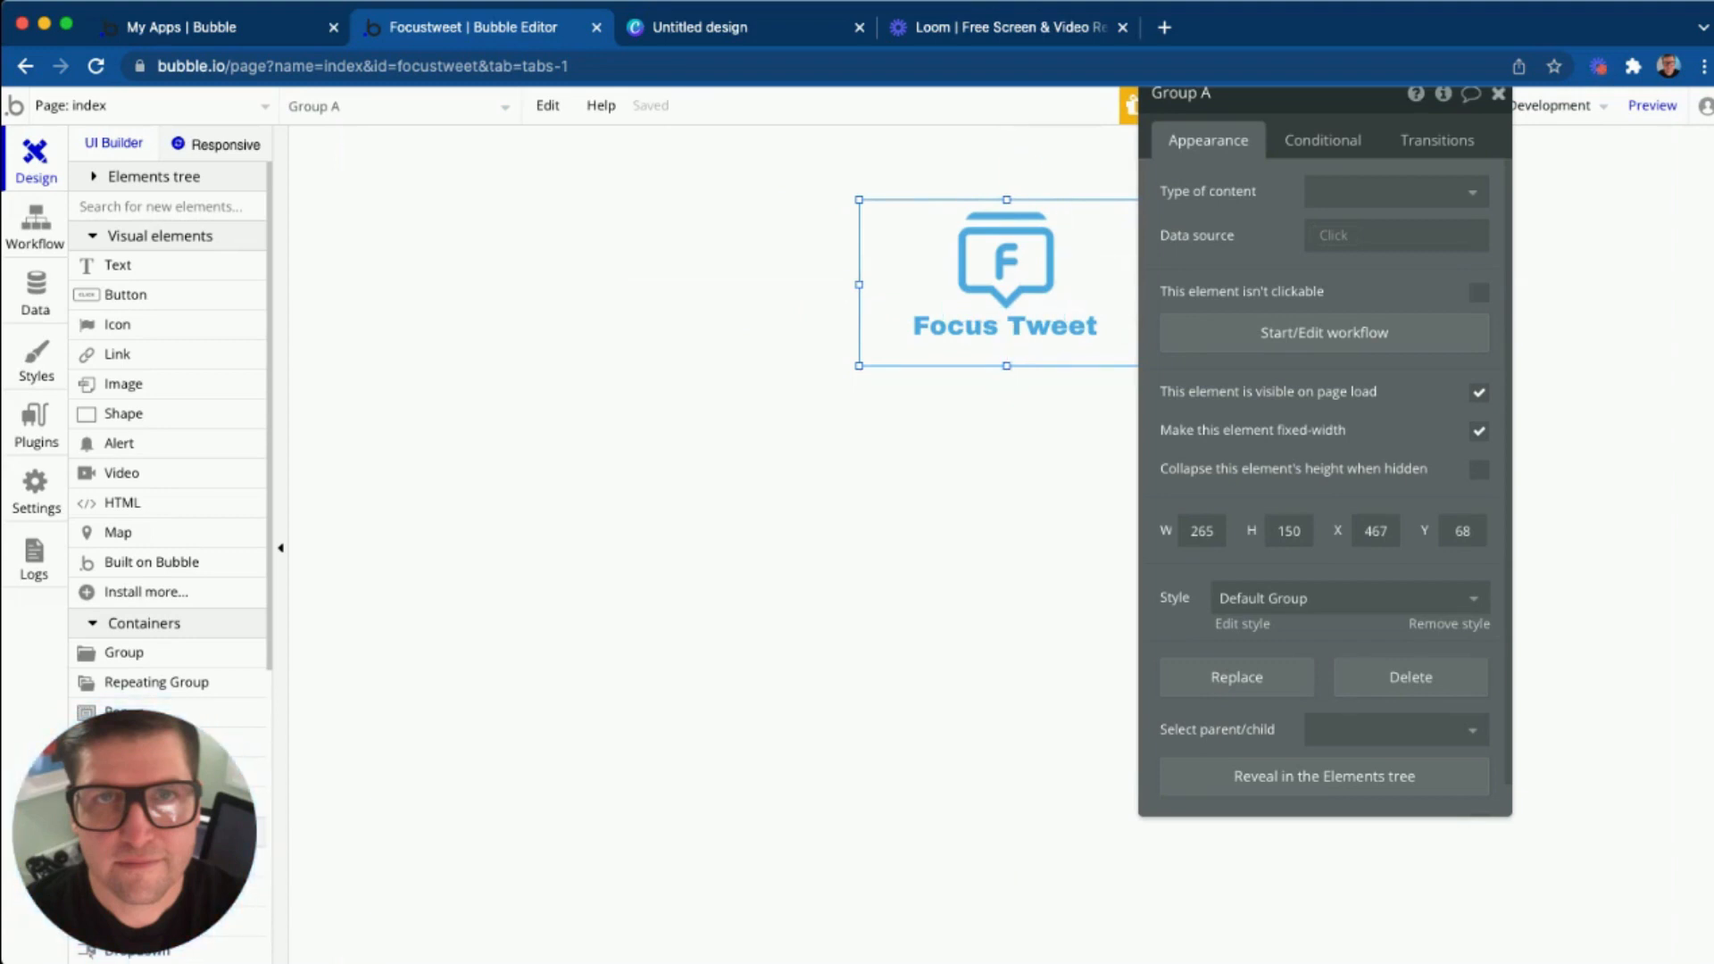
Close the group's property editor and preview the index page.
left_click(1499, 94)
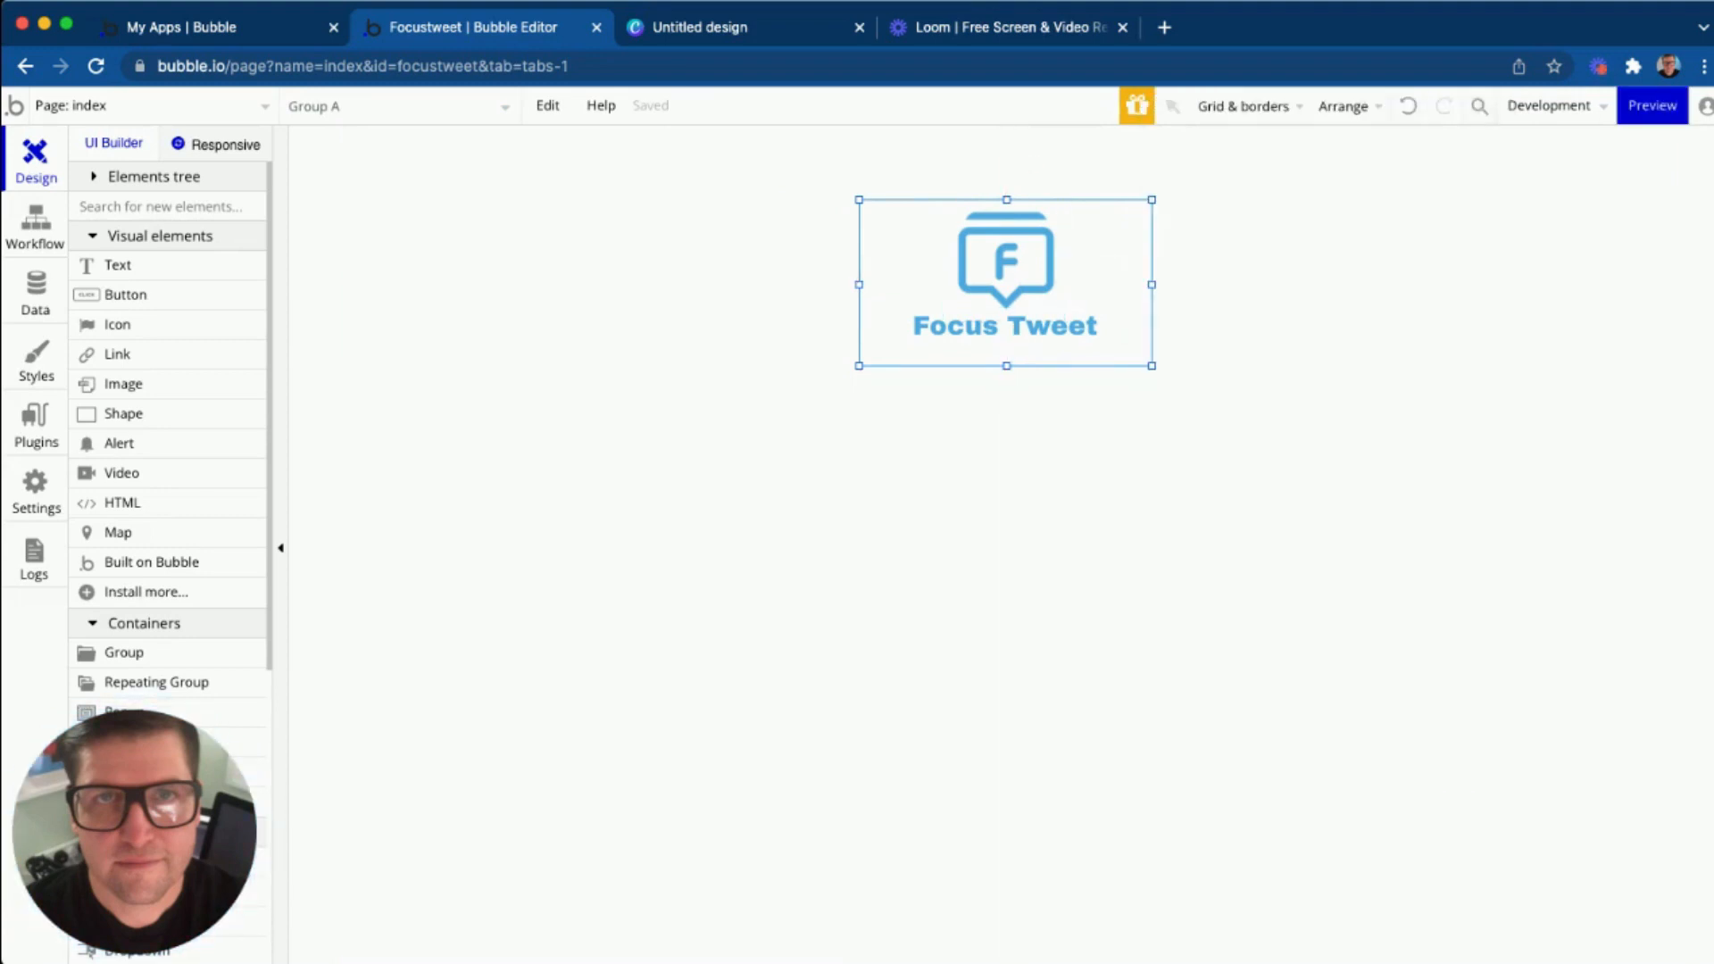
left_click(1651, 105)
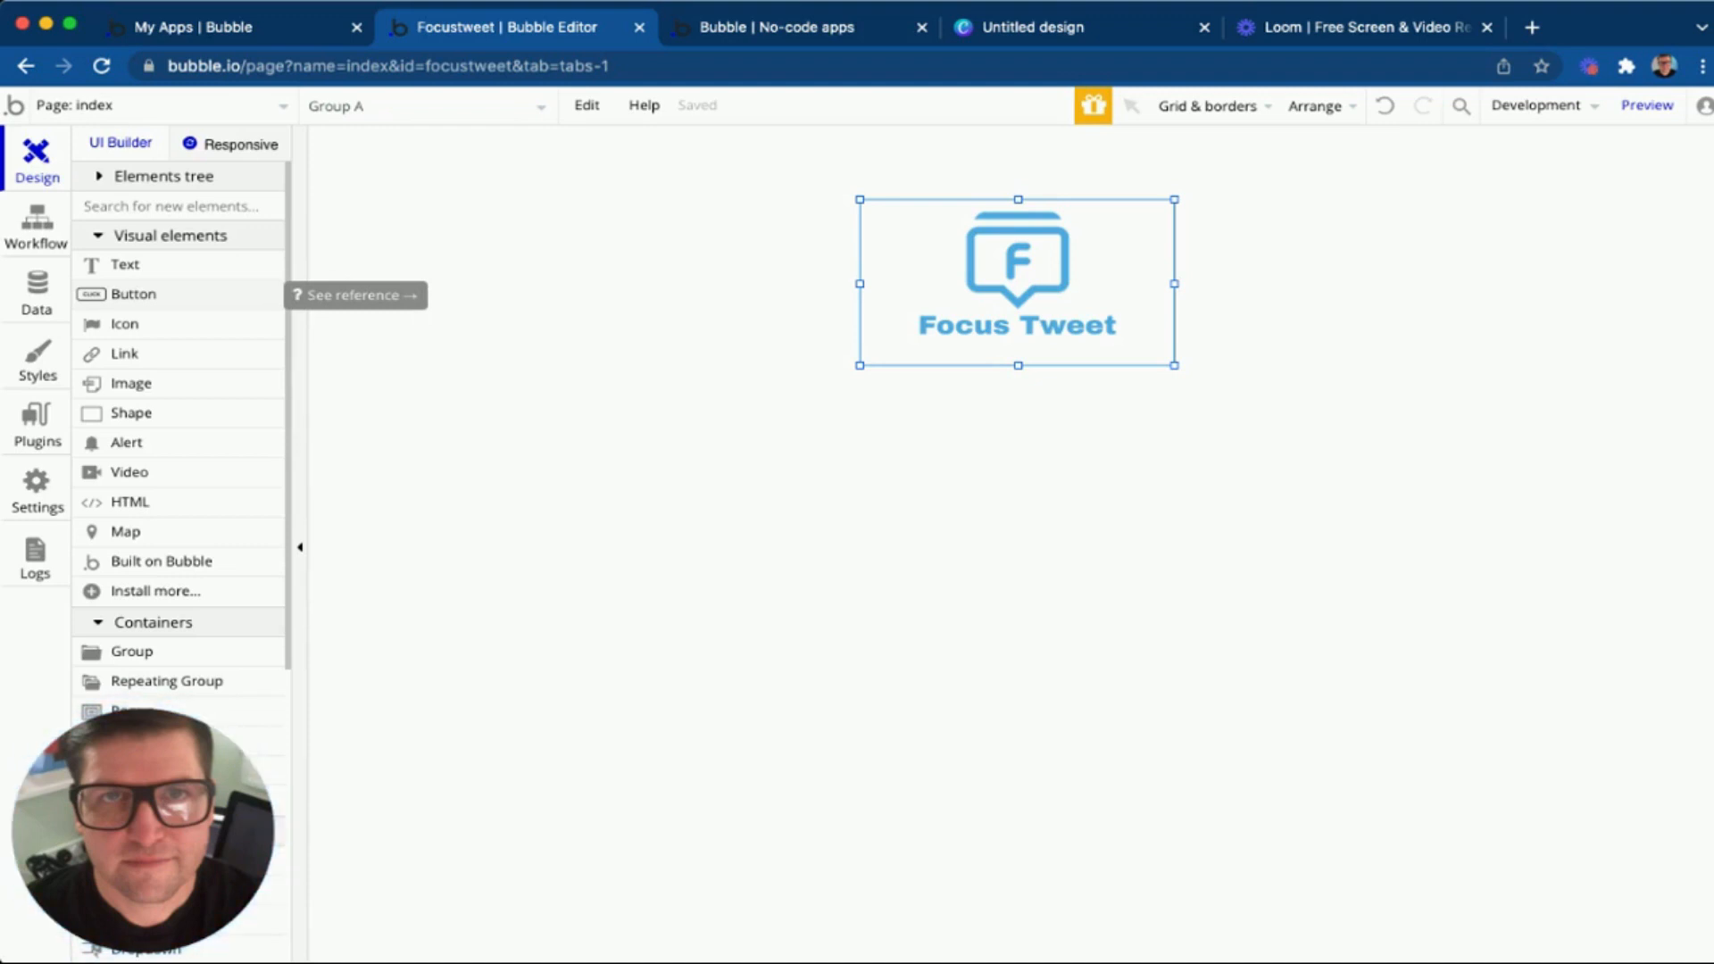
Draw a button beneath the Focus Tweet group and resize it to about 307 by 69 pixels.
left_click(134, 294)
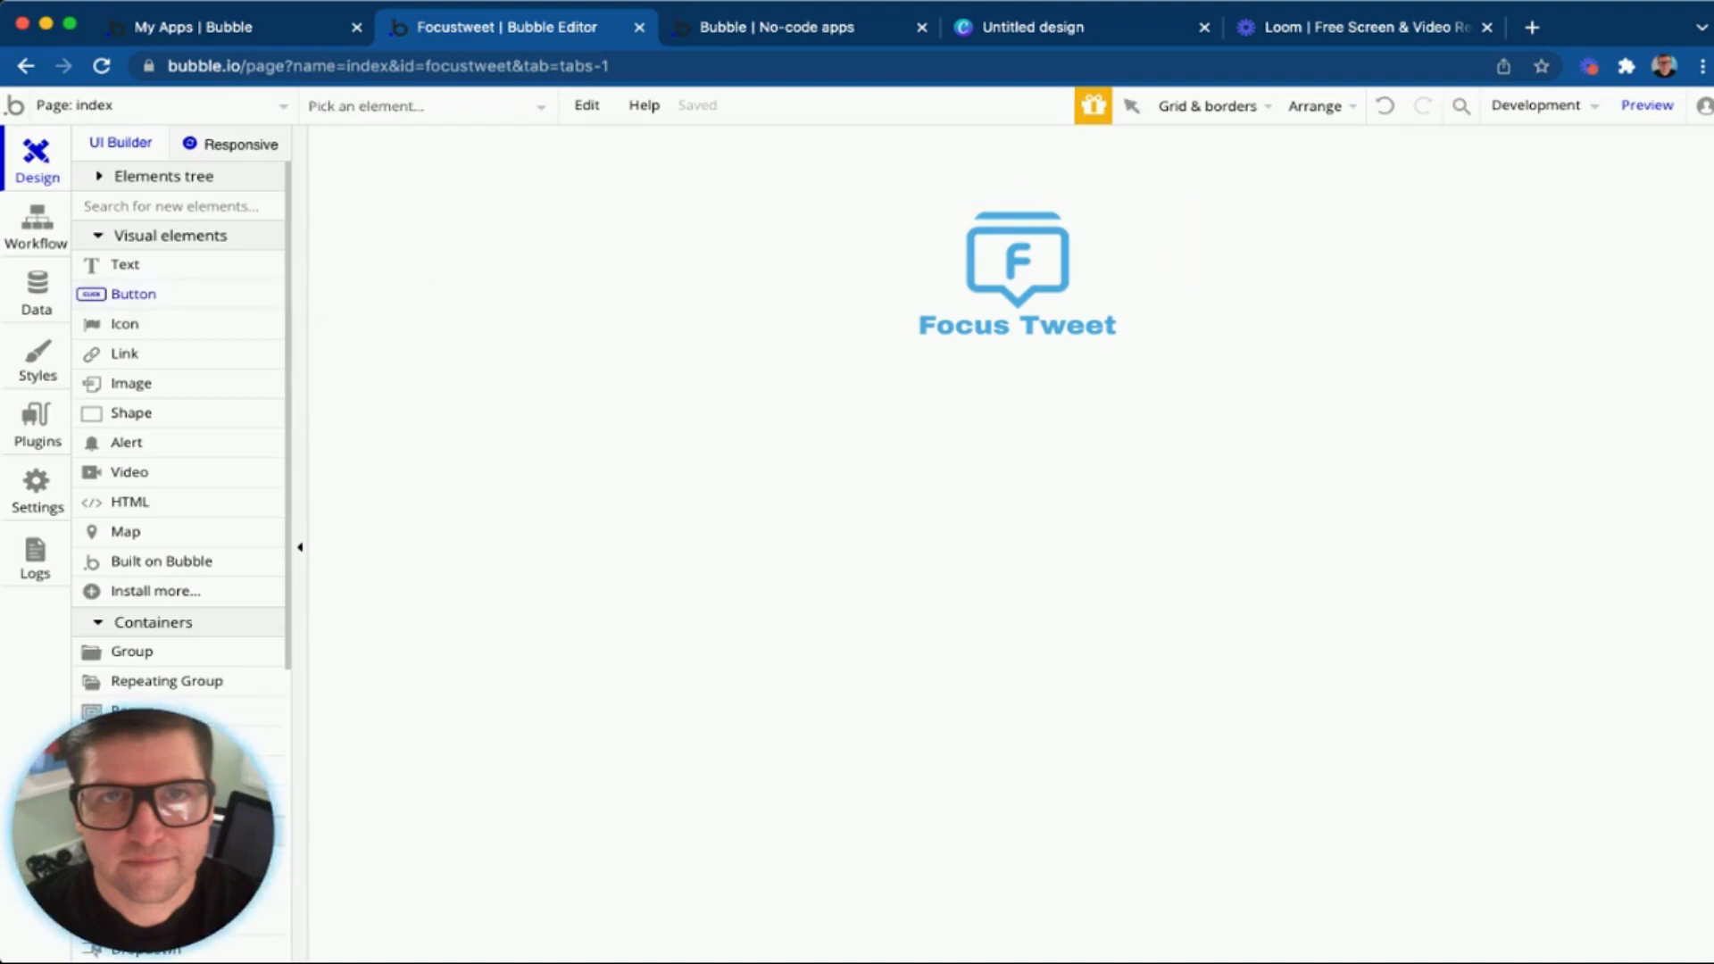
left_click_drag(811, 419, 1215, 504)
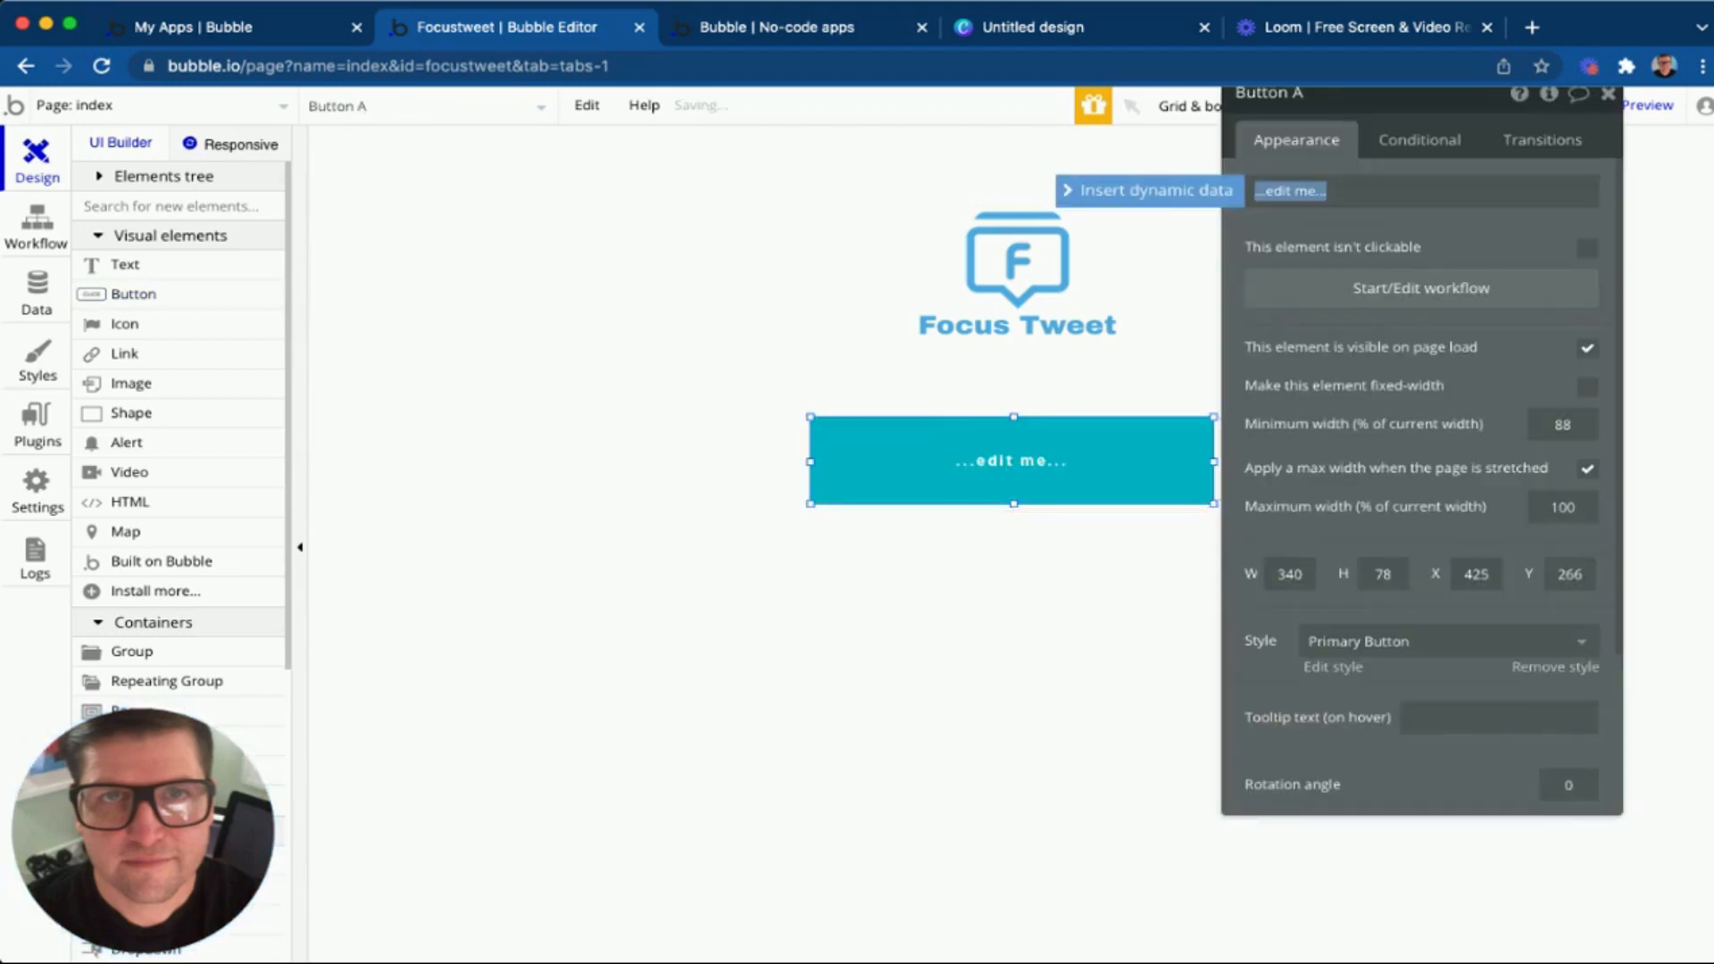
left_click_drag(1214, 417, 1175, 427)
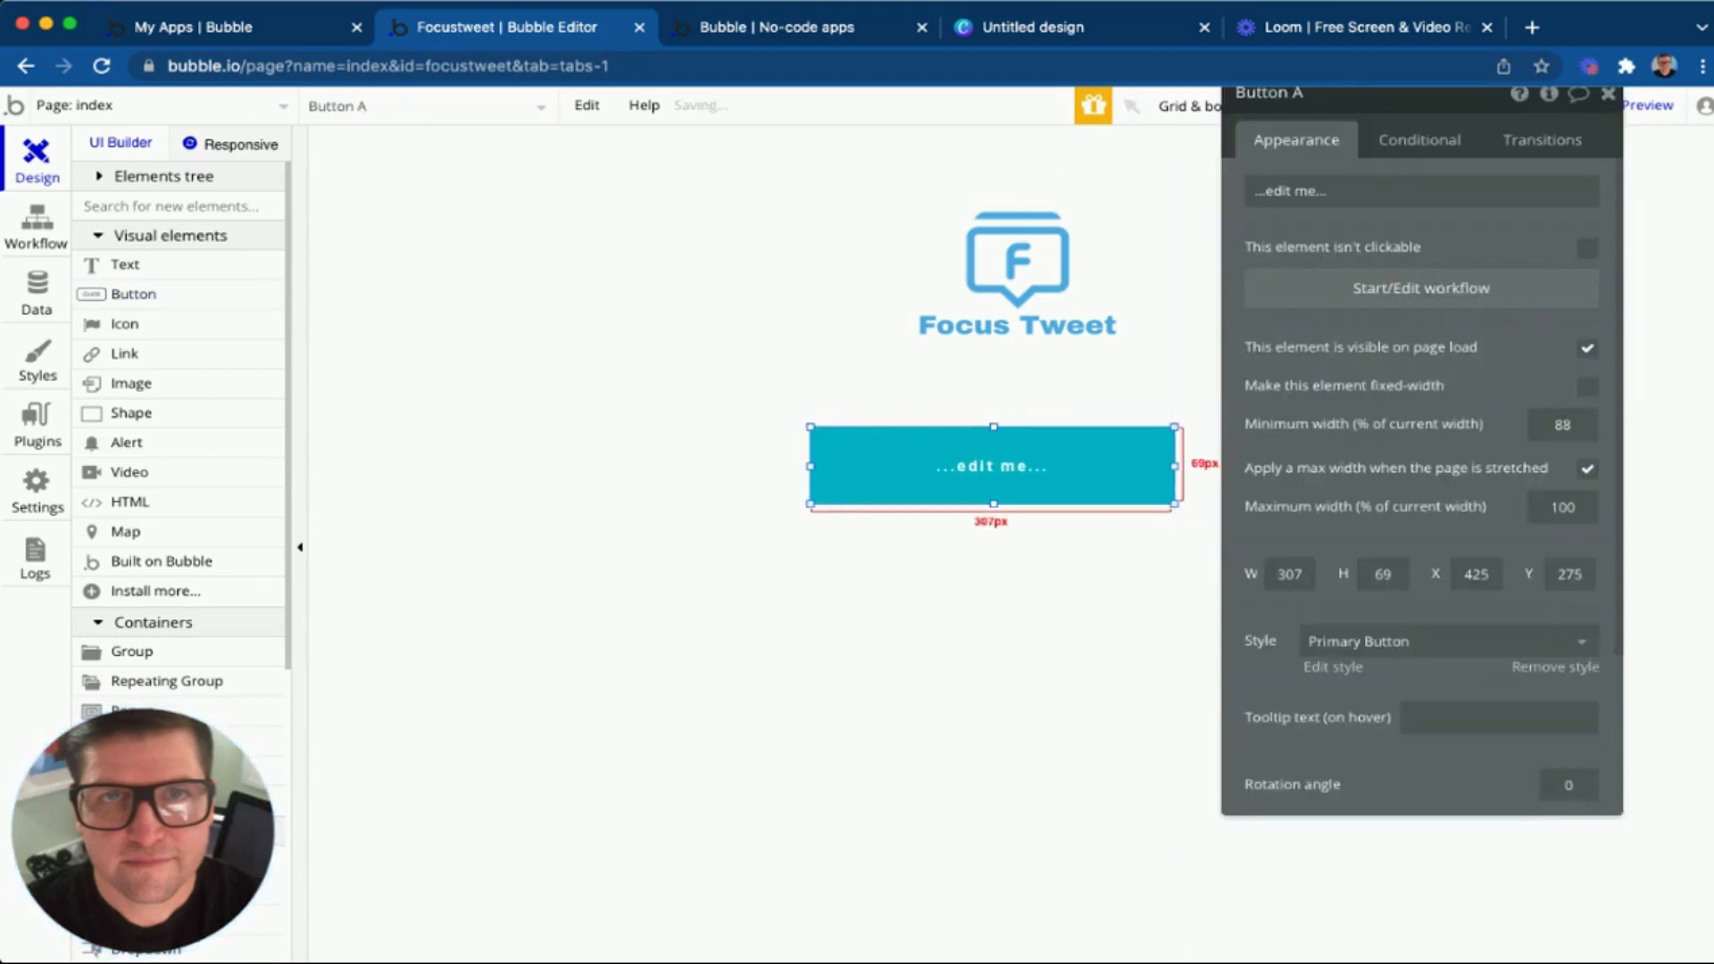
Label the new button LOGIN WITH TWITTER.
left_click(1340, 191)
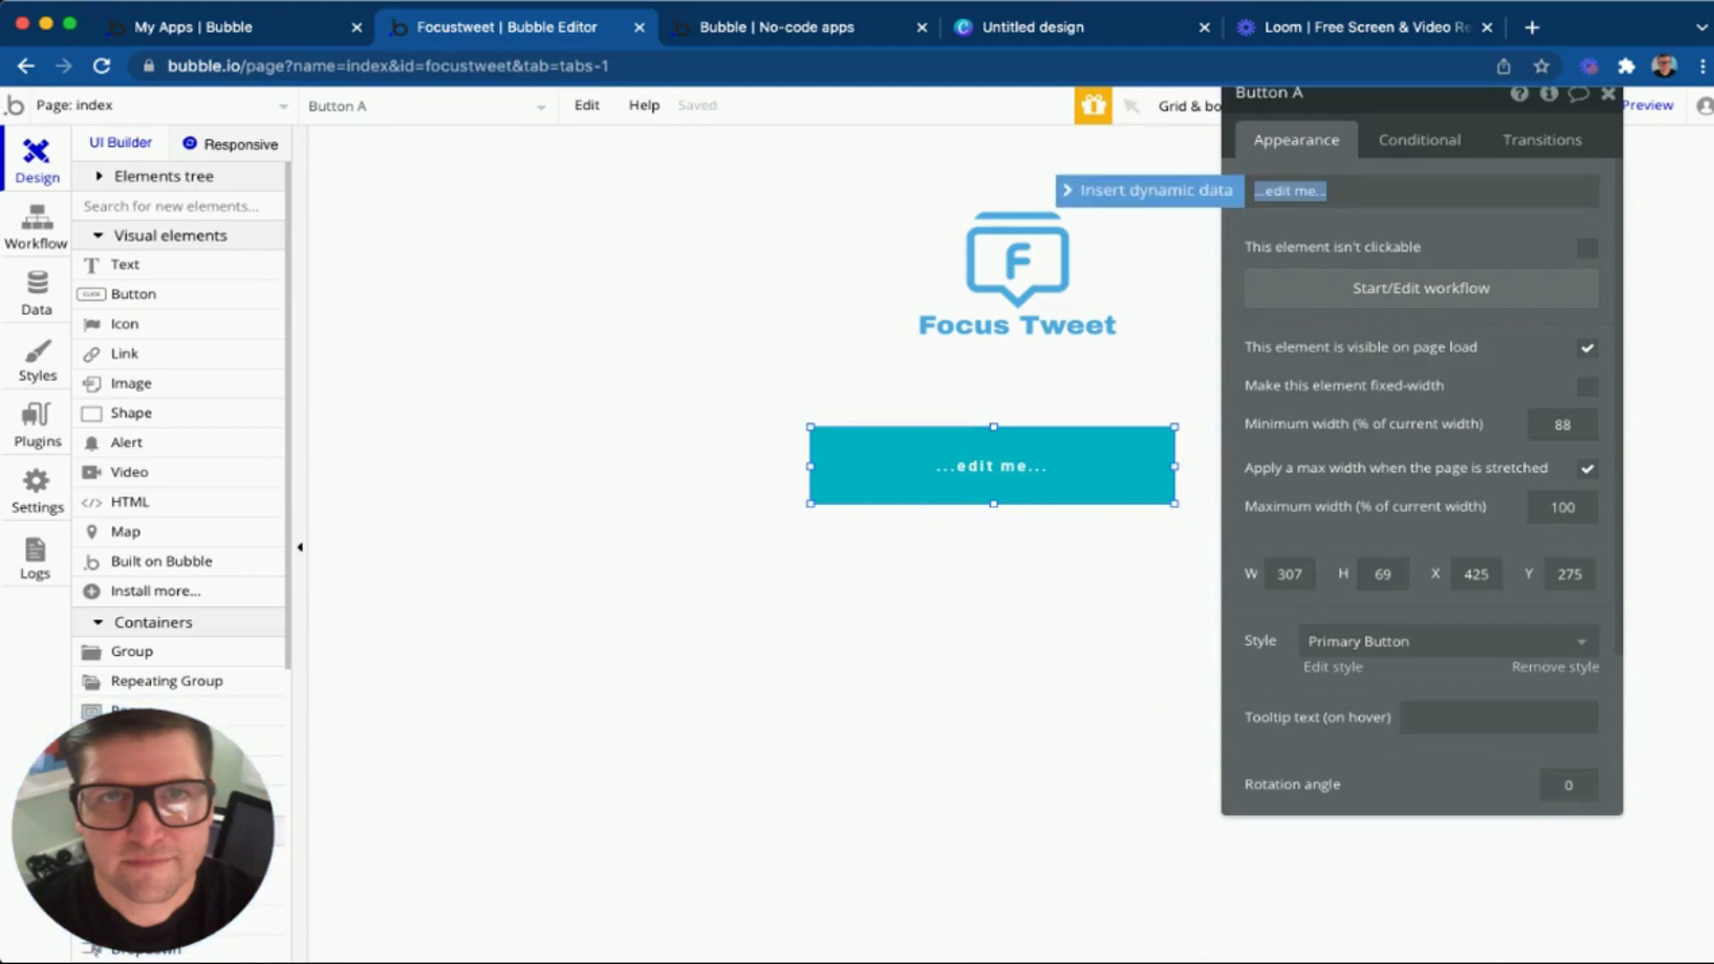
type("LOGIN WITH ")
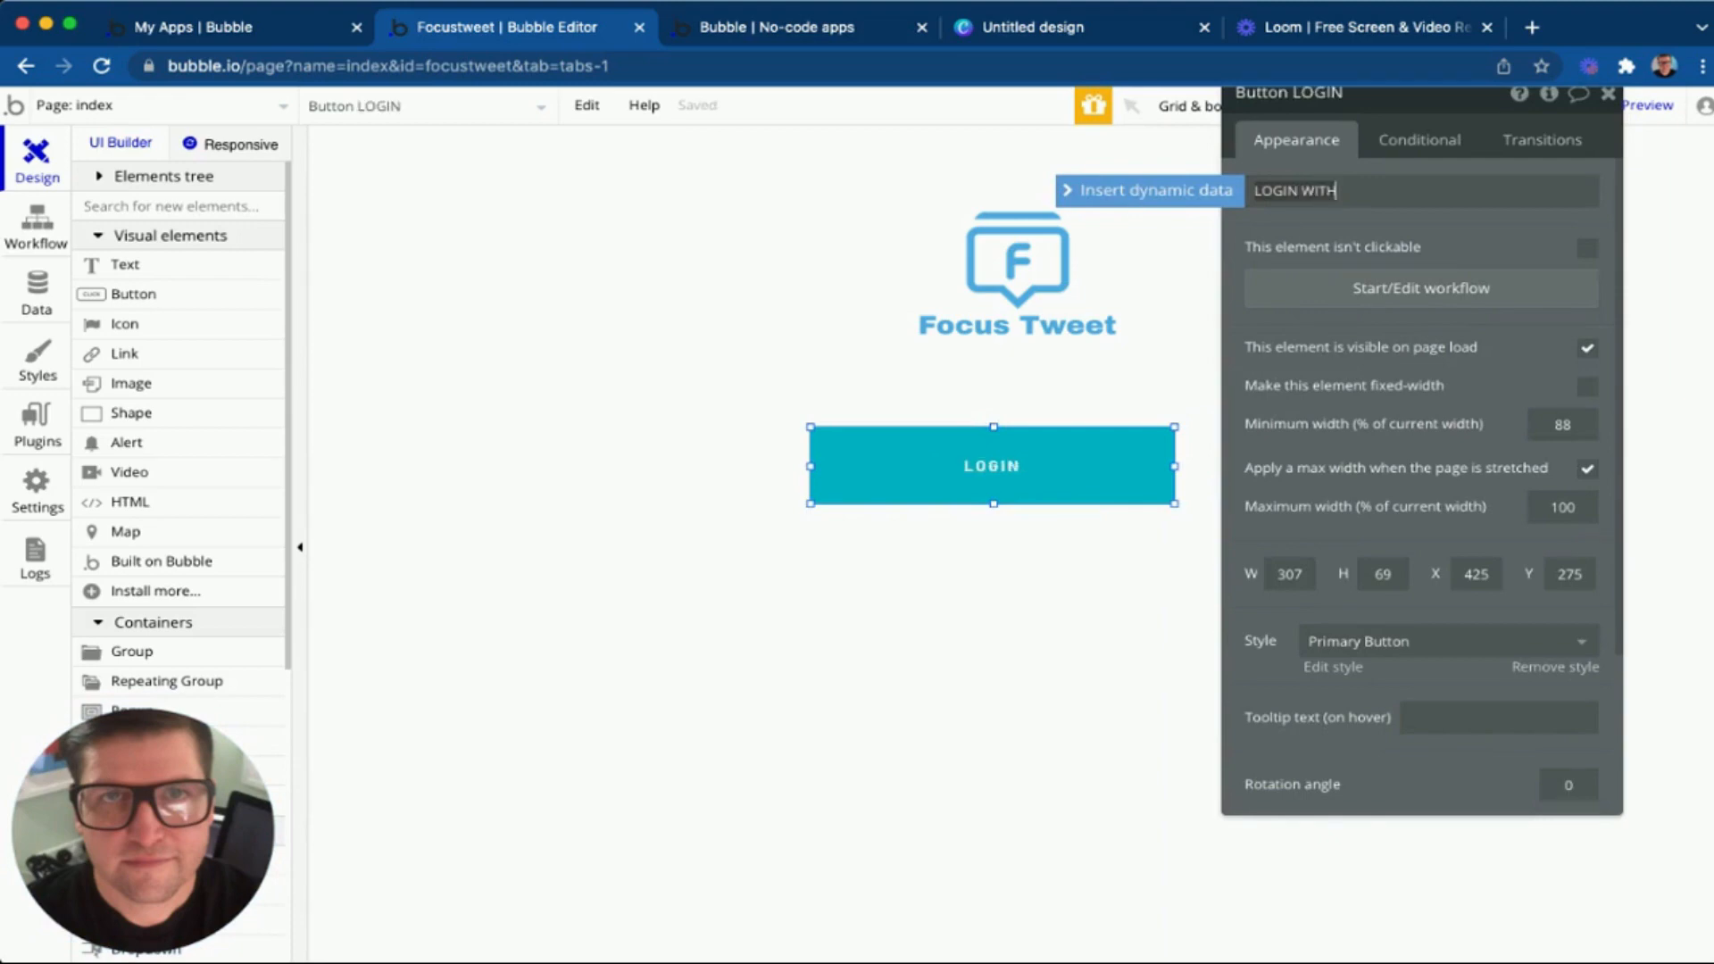
type("TWITTER")
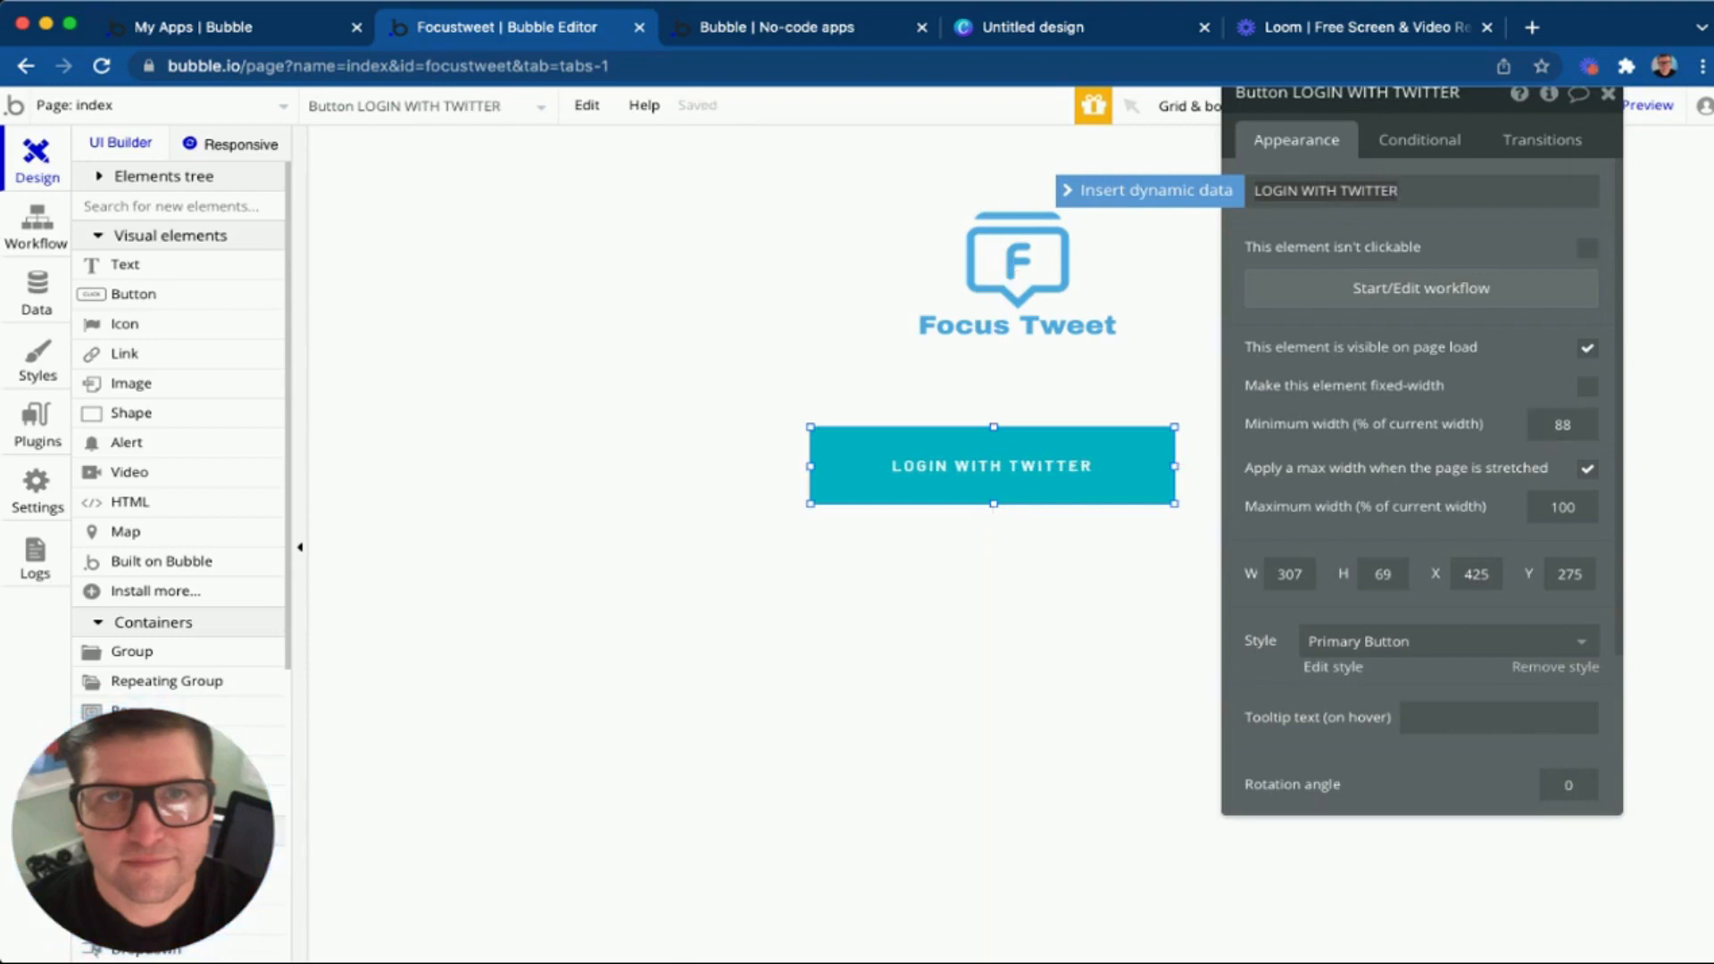
View the Primary Button style, and shift the login button on the page to about X 435, Y 274.
left_click(1333, 668)
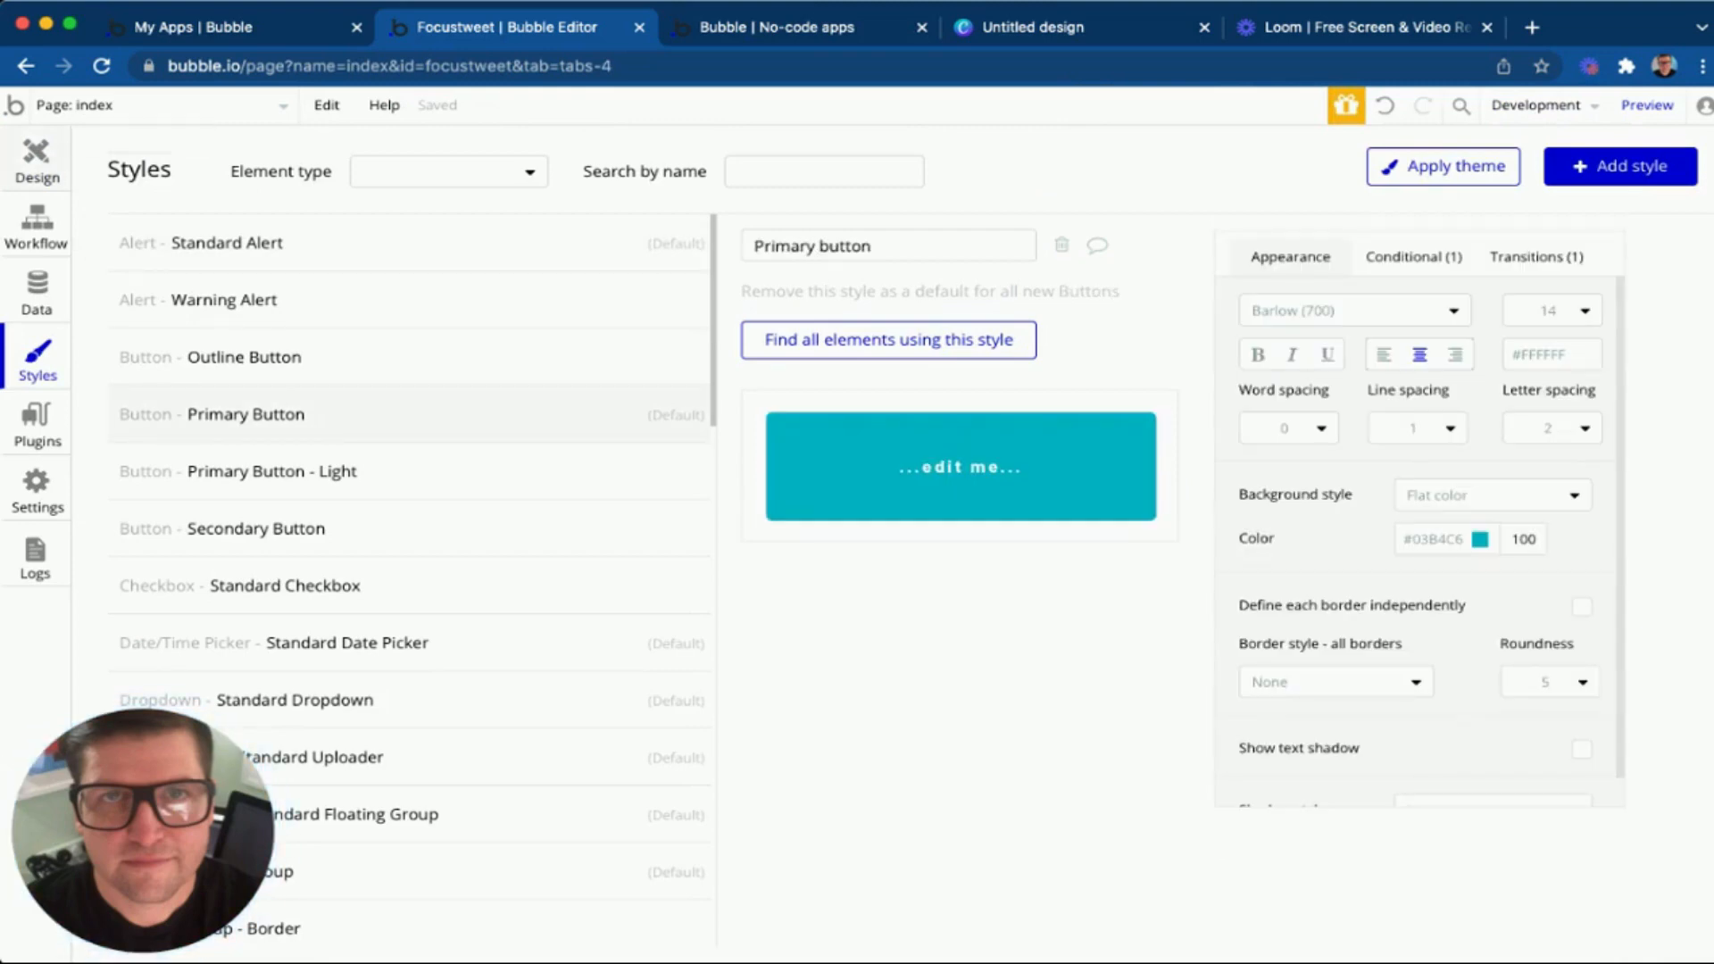
left_click(36, 162)
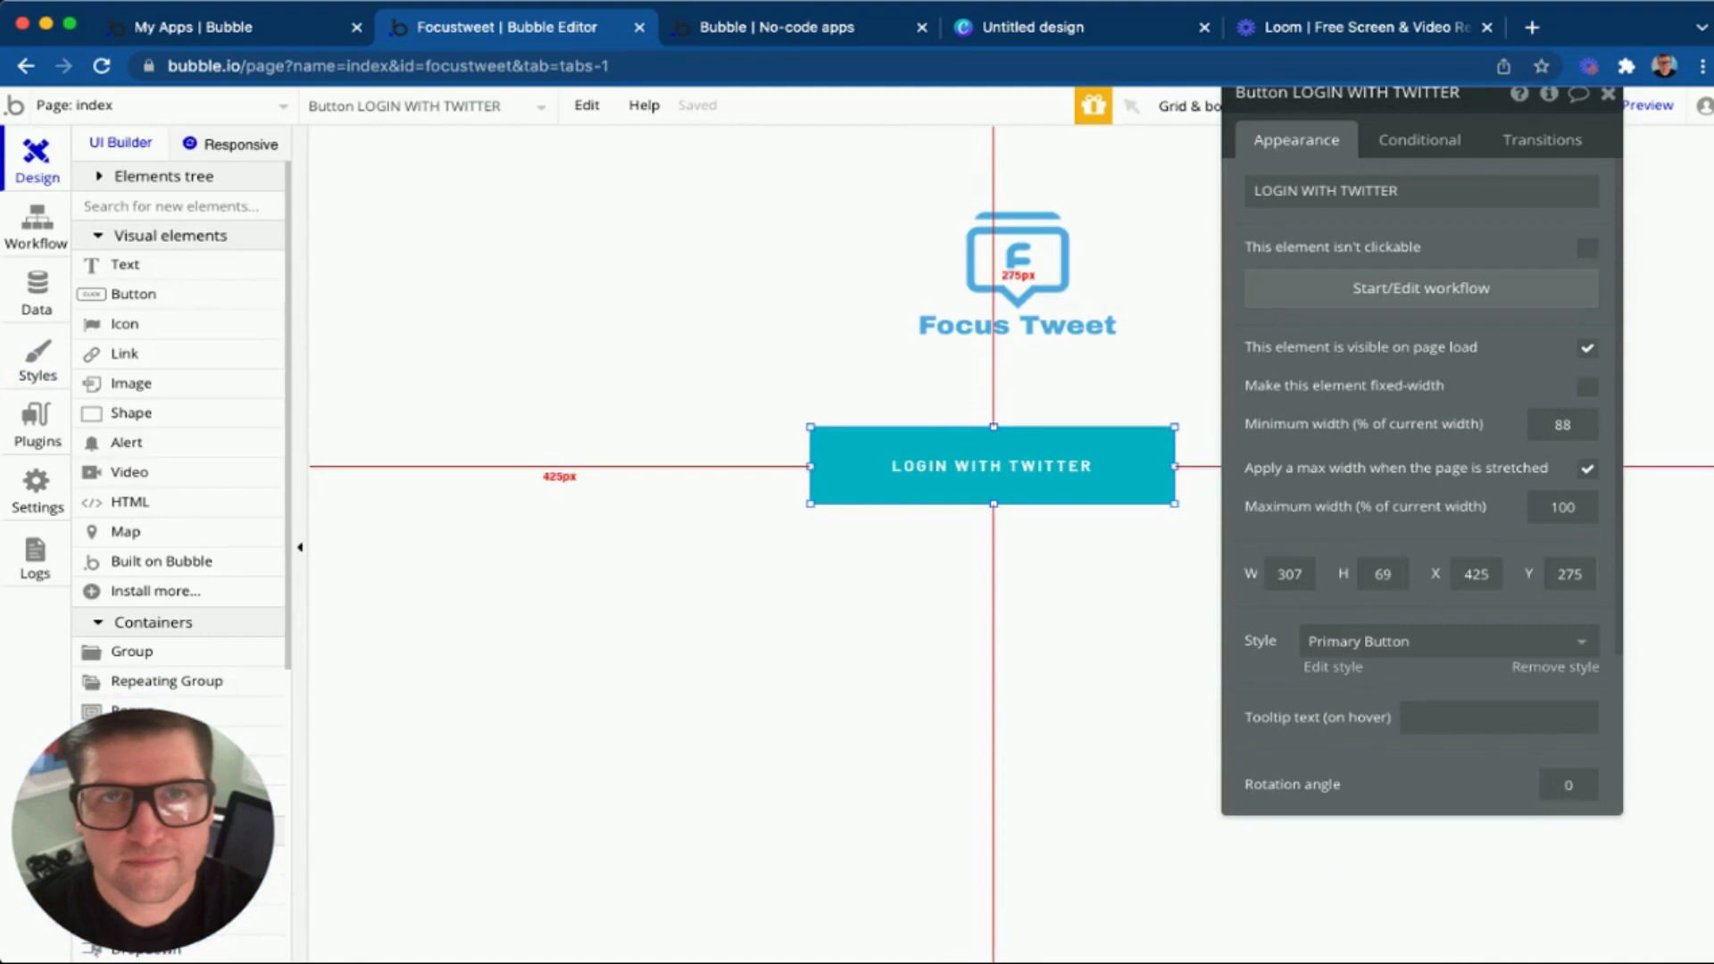
left_click_drag(992, 466, 1003, 465)
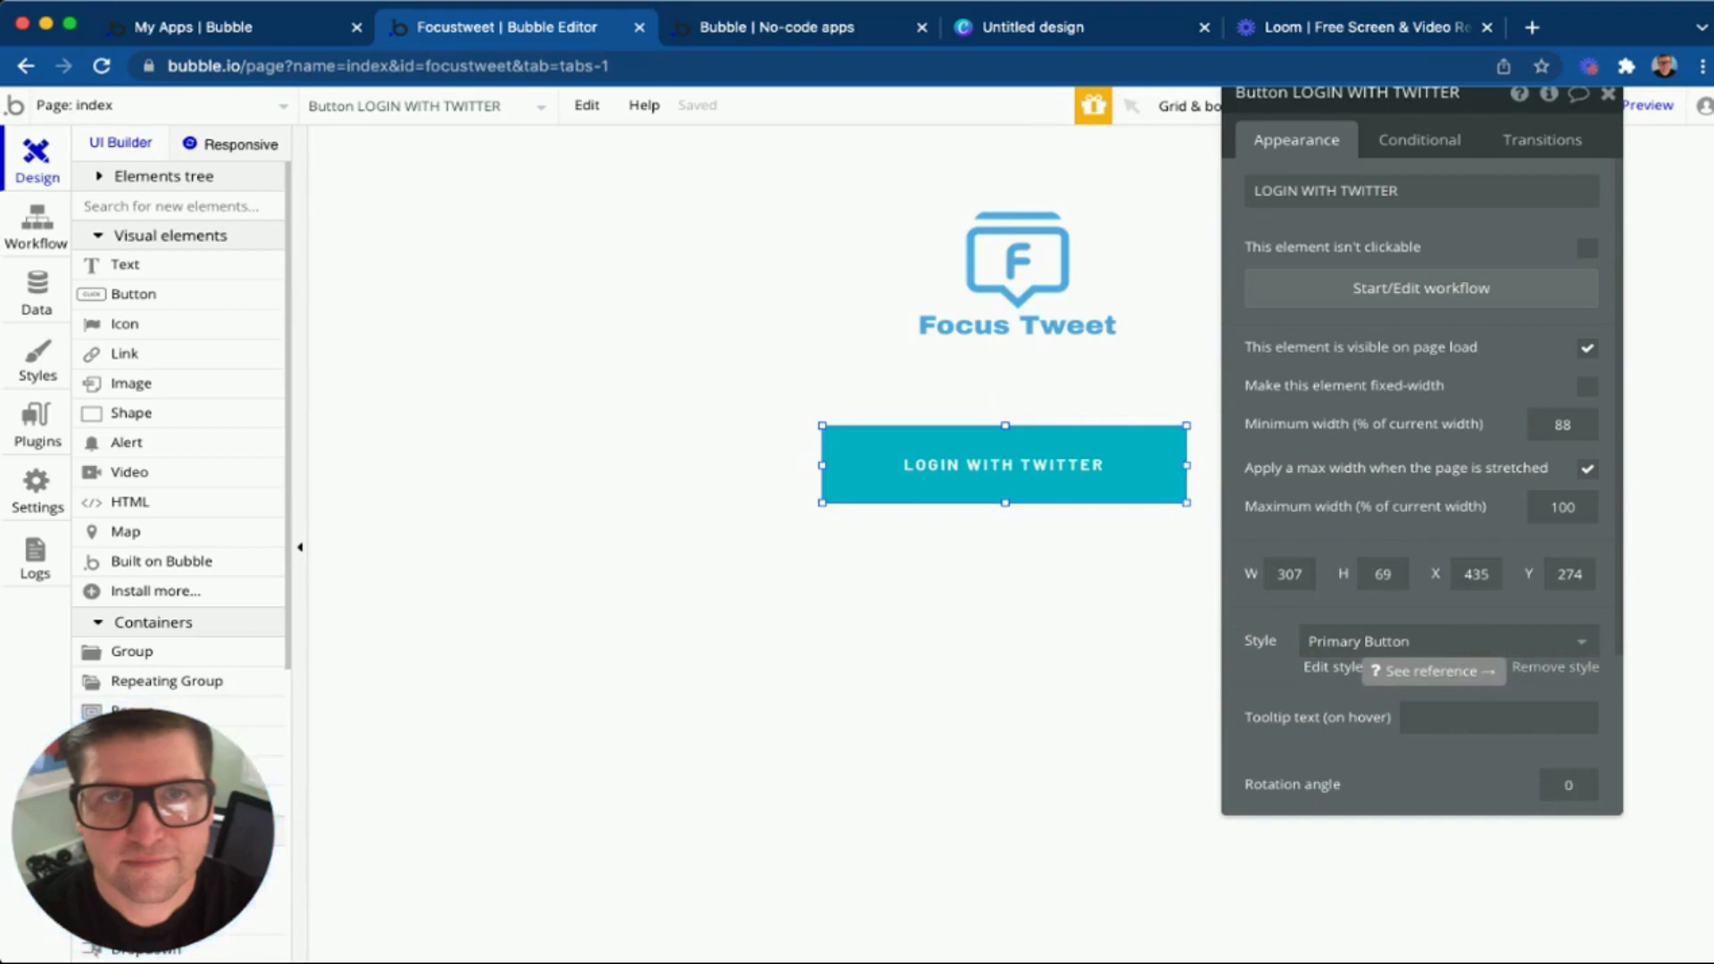
Set the Primary Button style's font to Archivo (800) at size 18.
left_click(1333, 668)
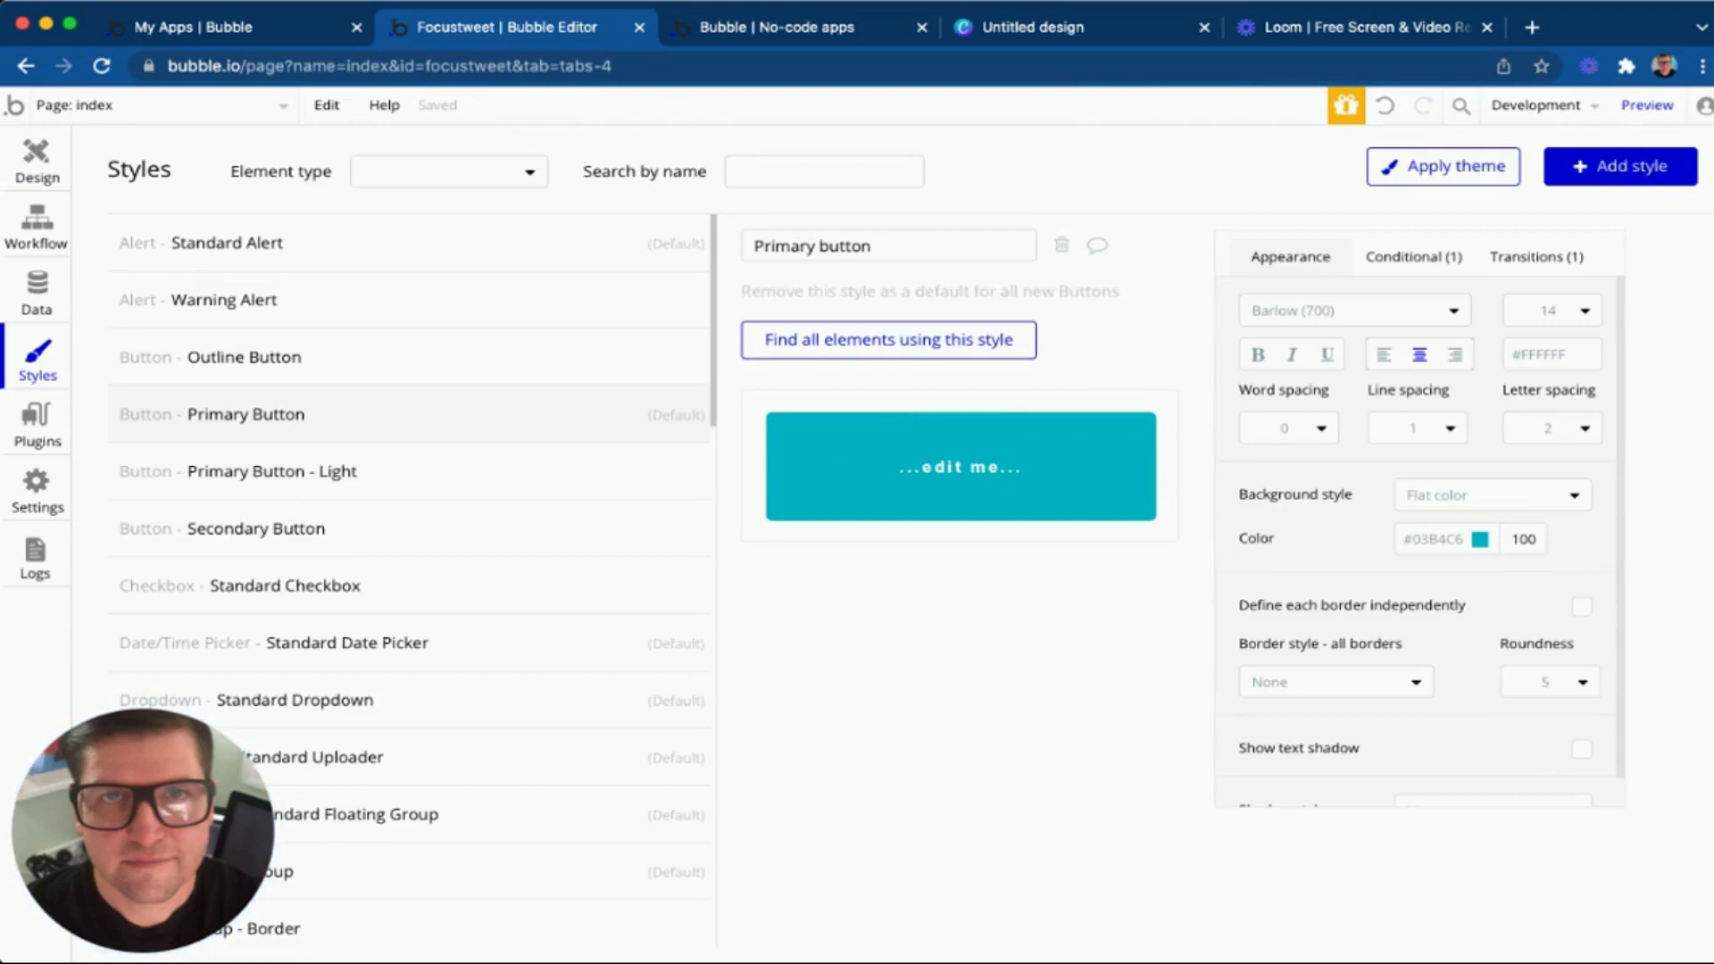
left_click(1354, 311)
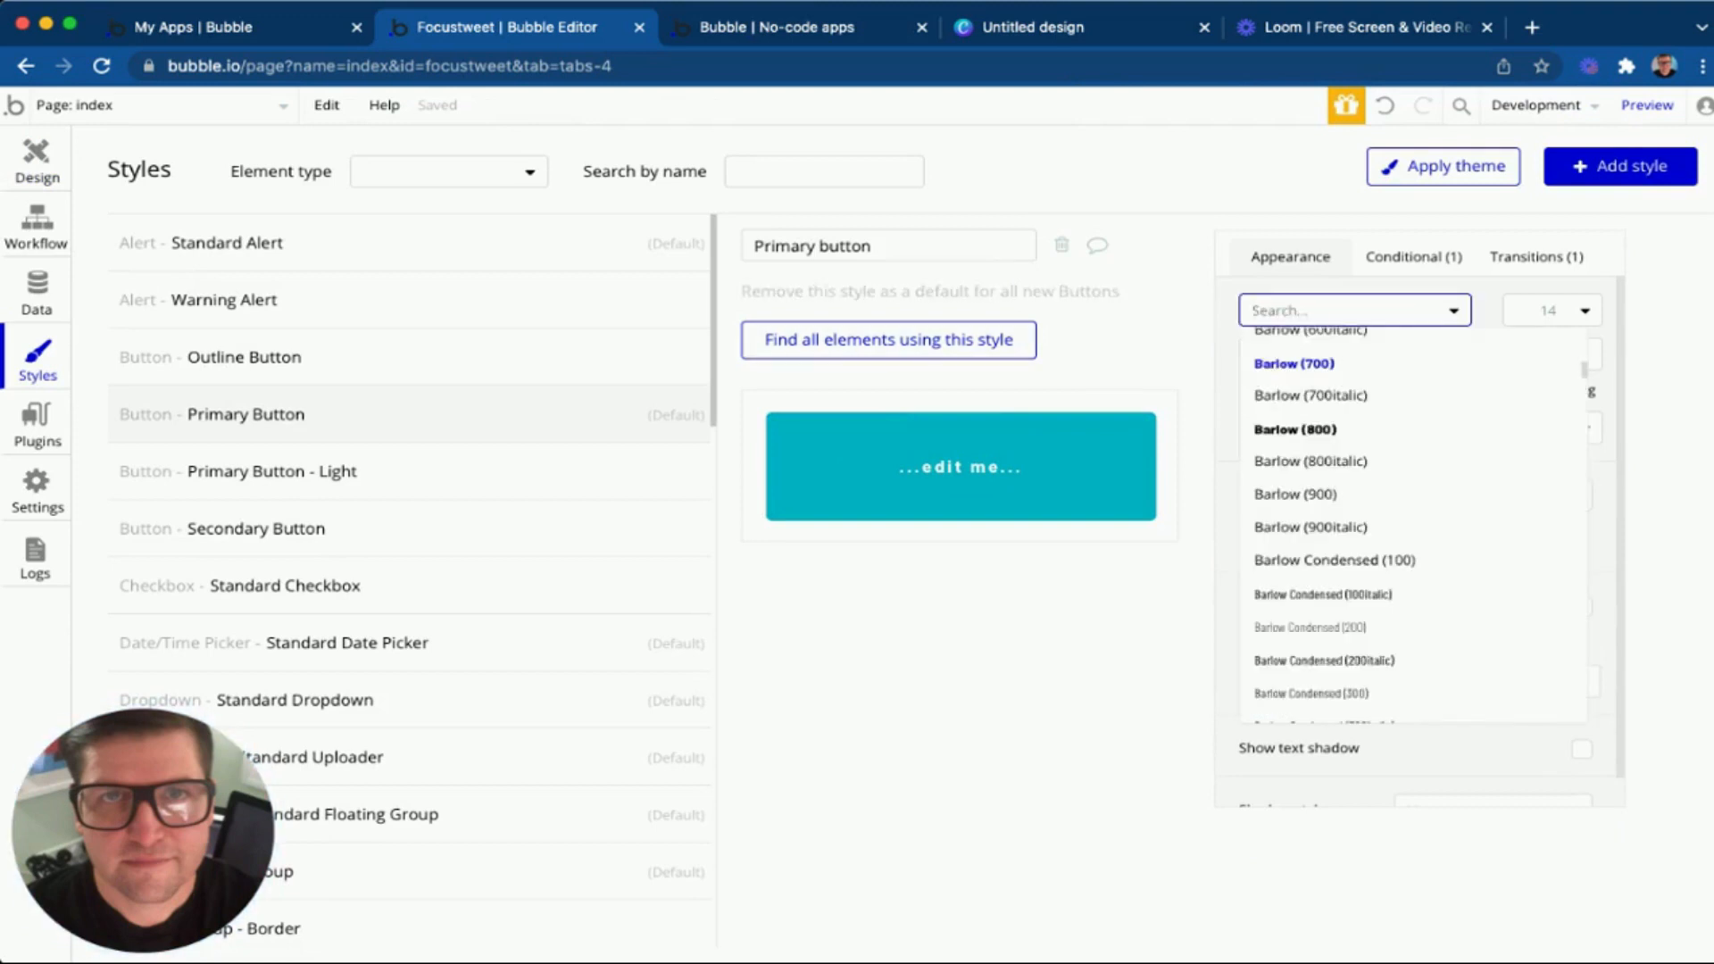
type("ARC")
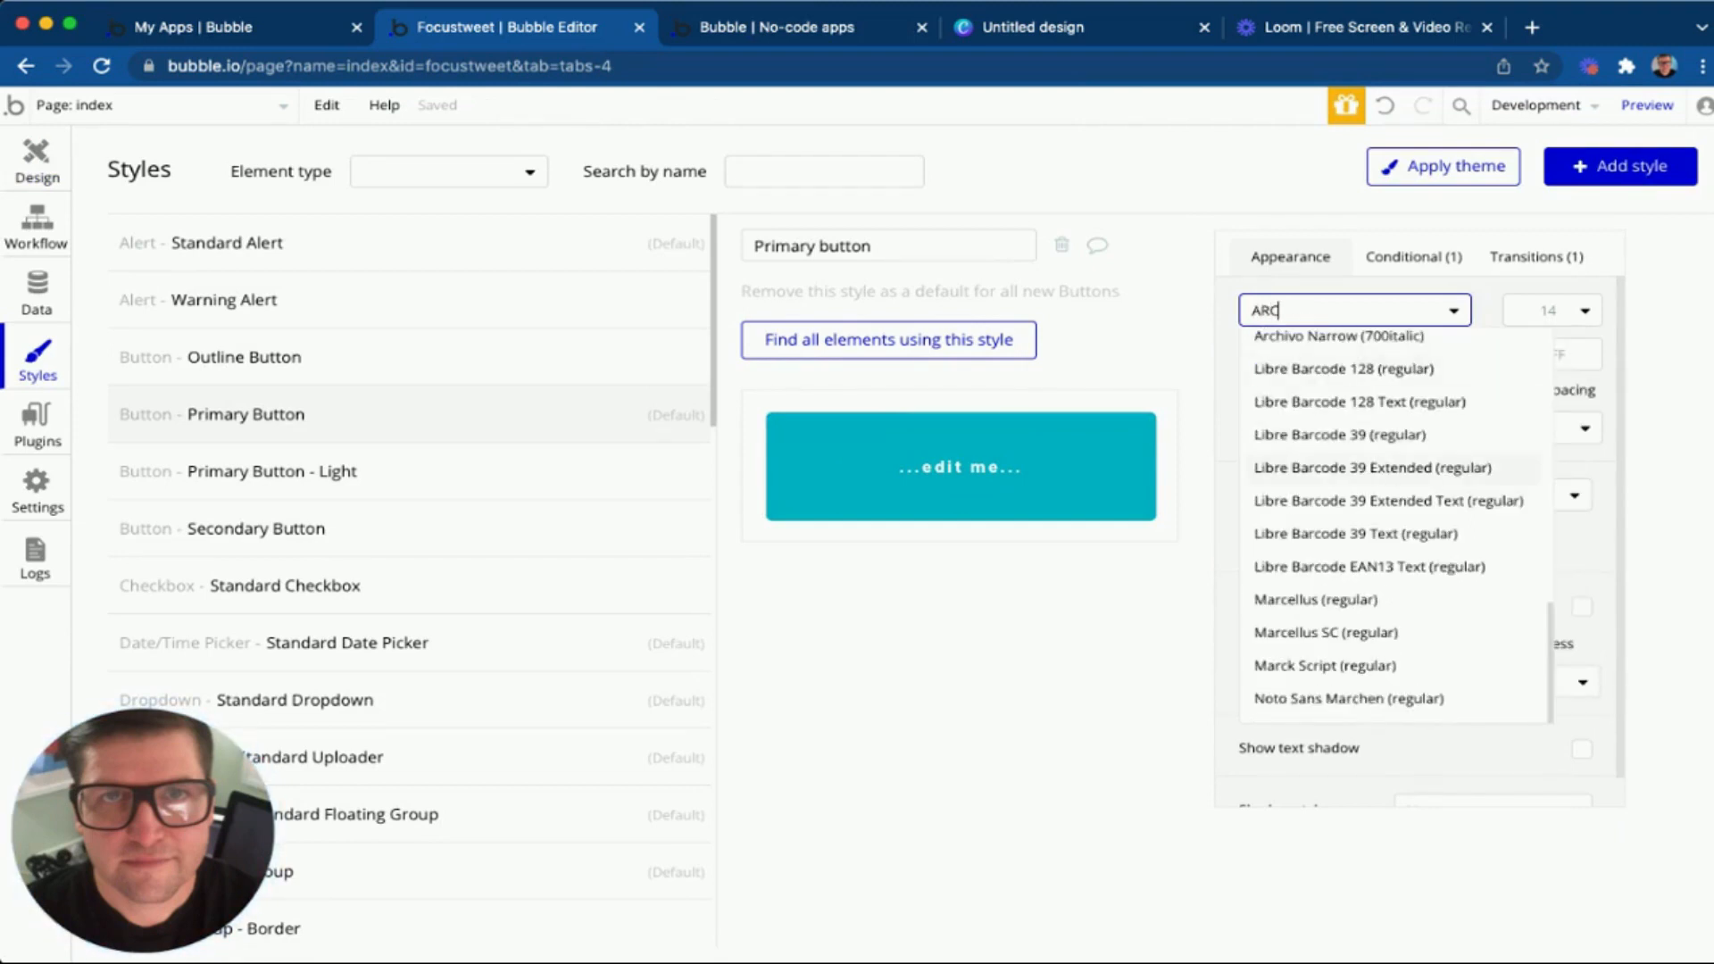
type("hivo")
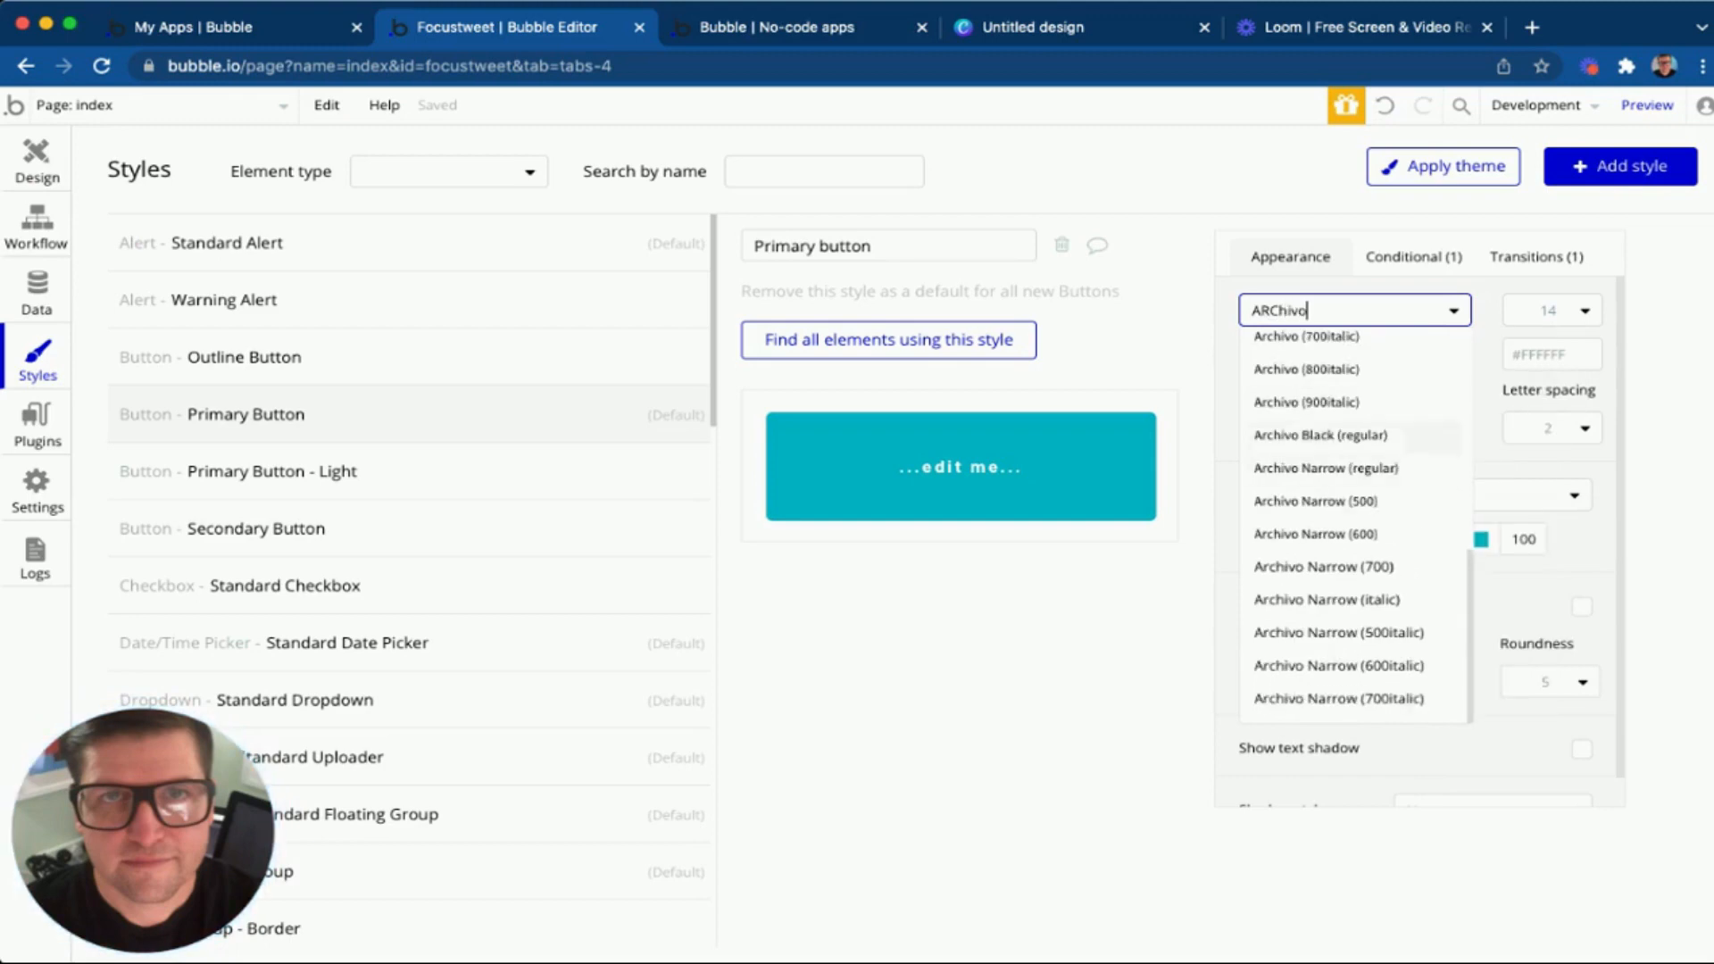
scroll(1352, 527, "up", 5)
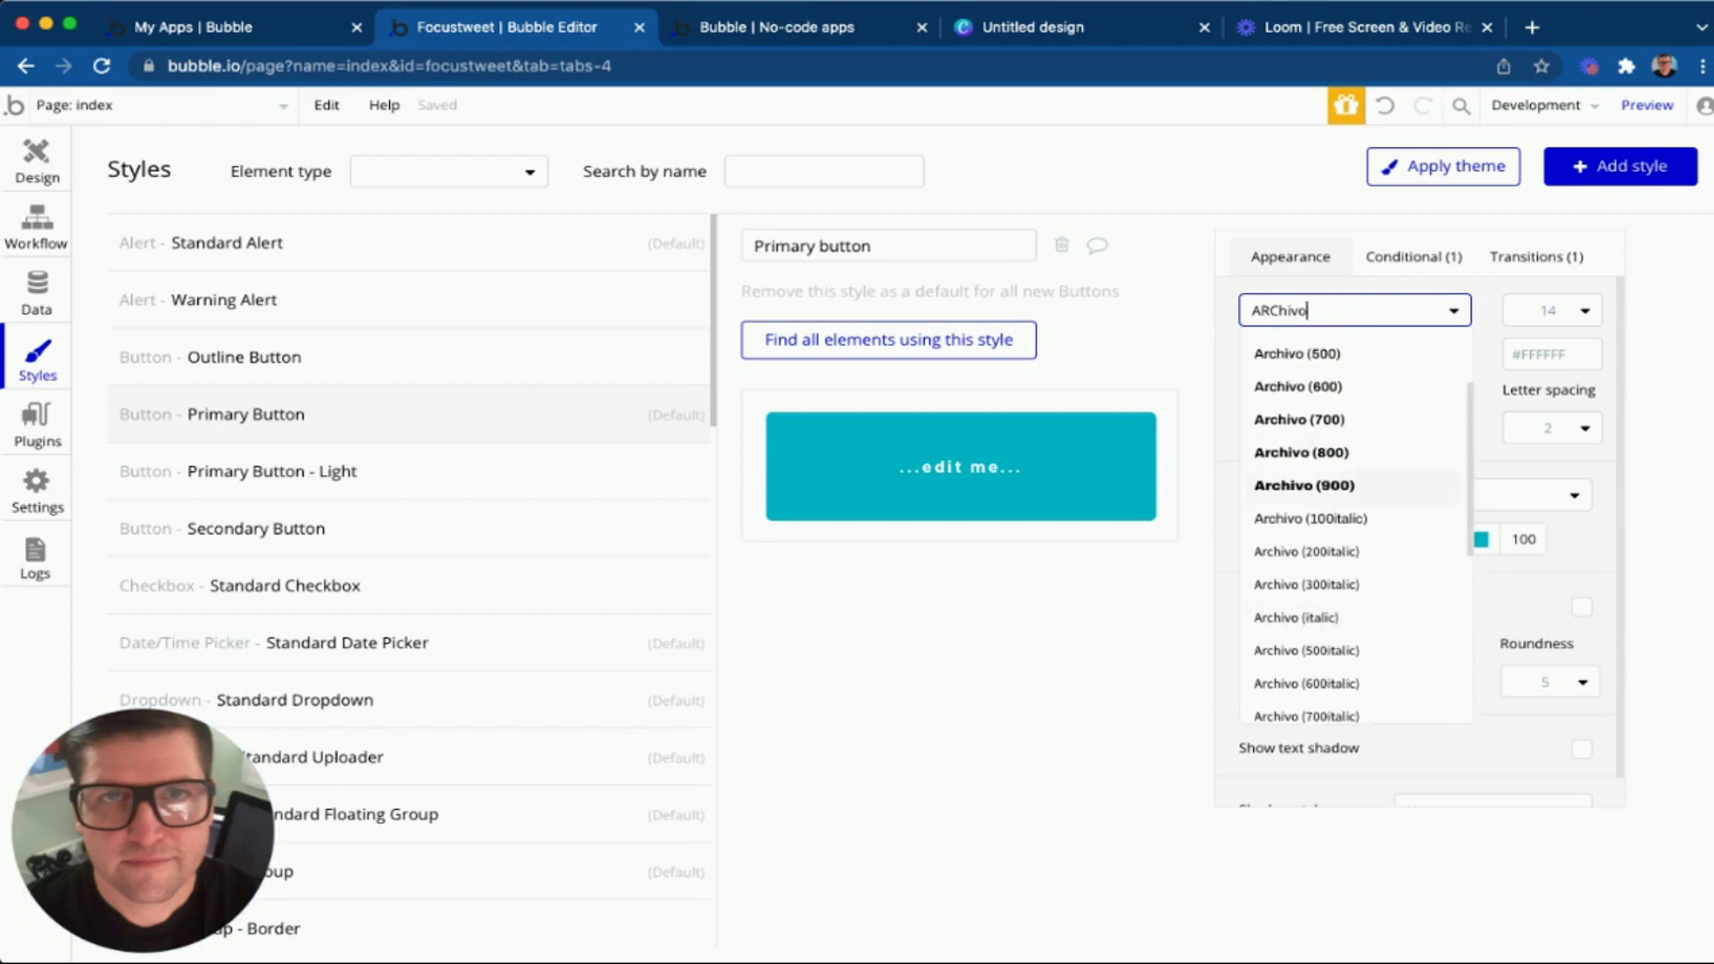
left_click(1301, 453)
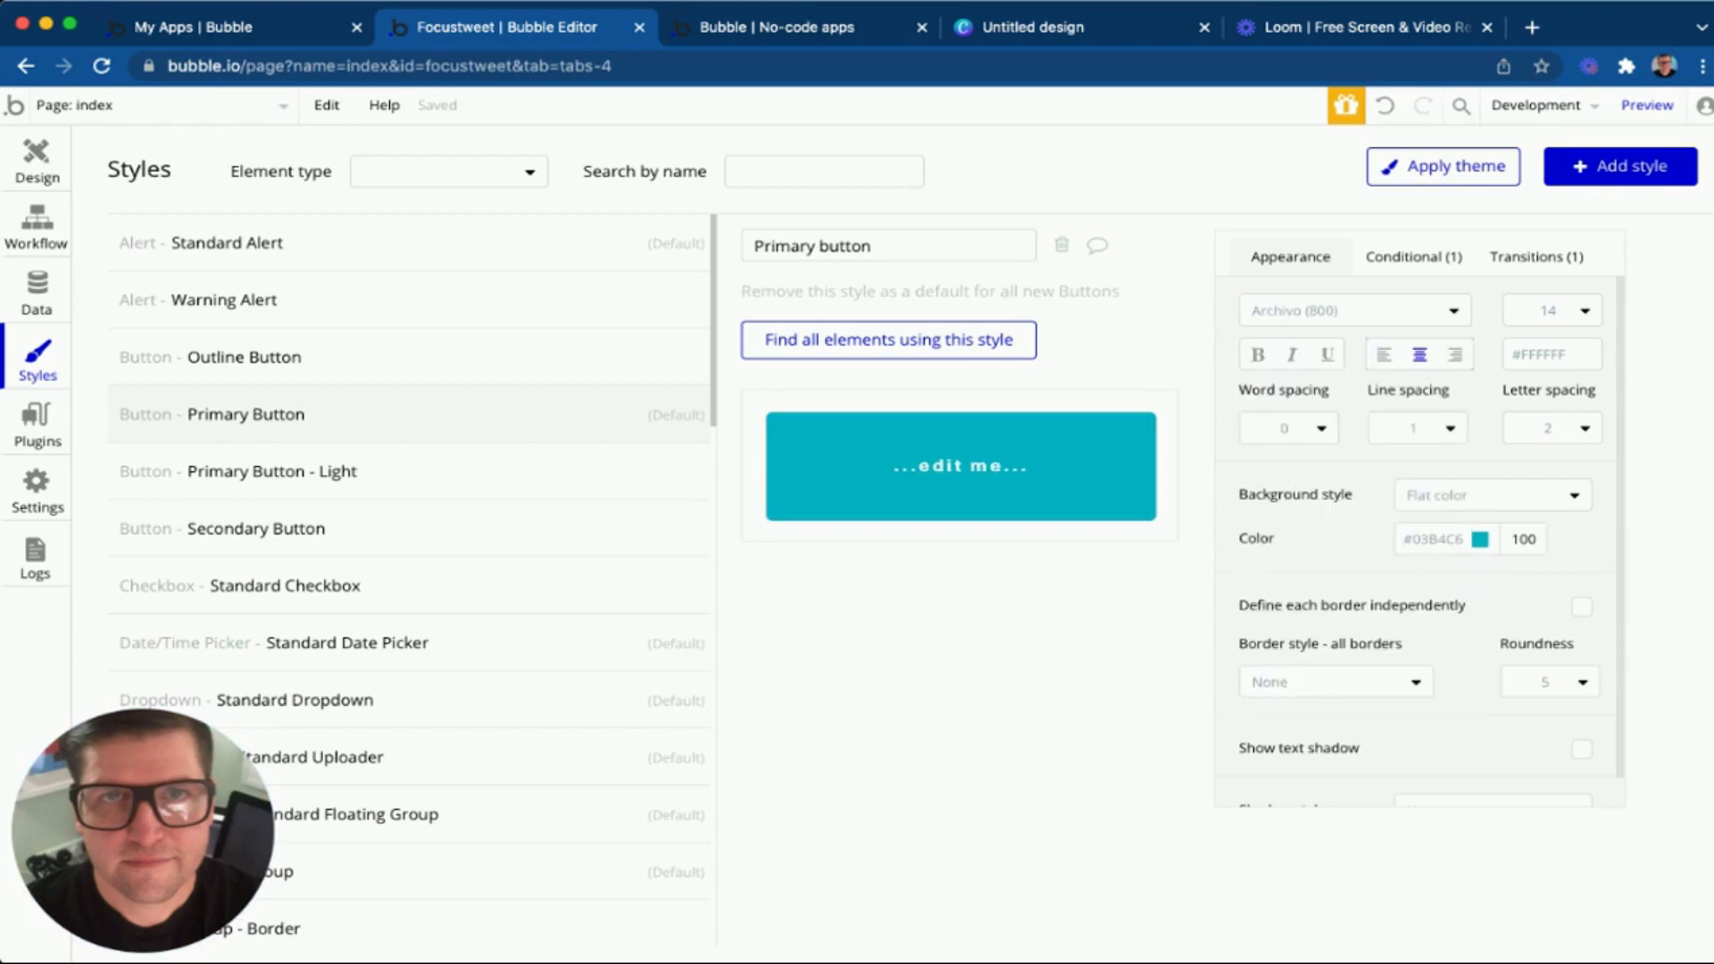
left_click(1551, 310)
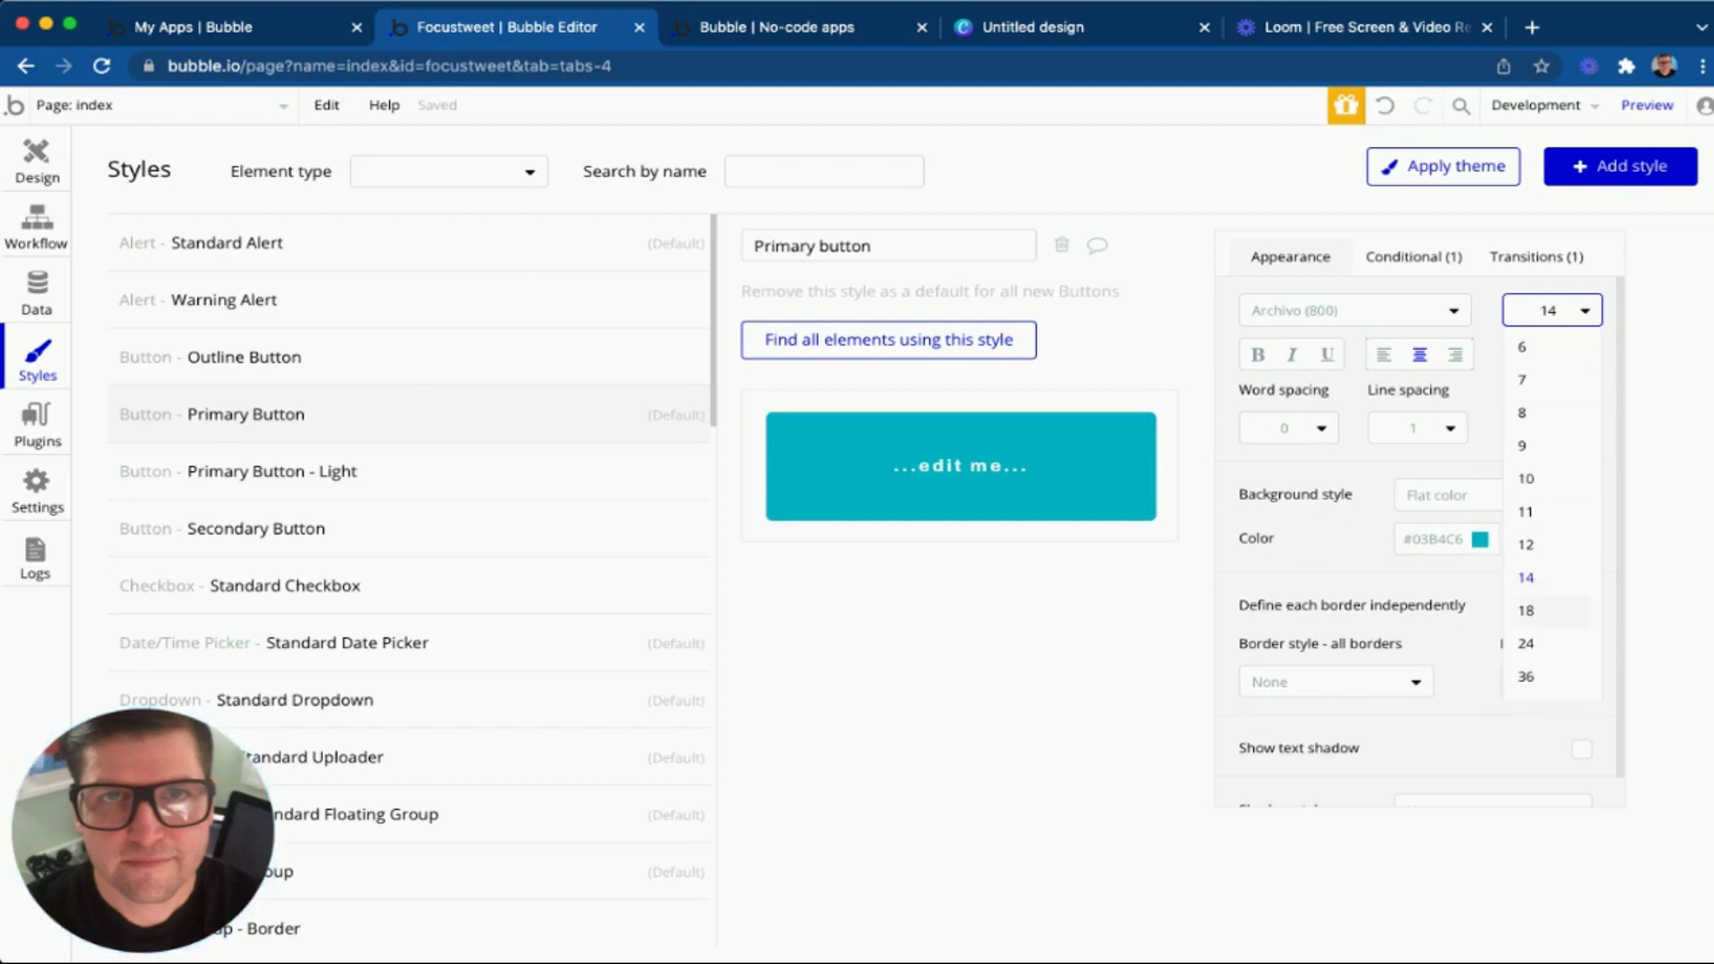
left_click(1526, 610)
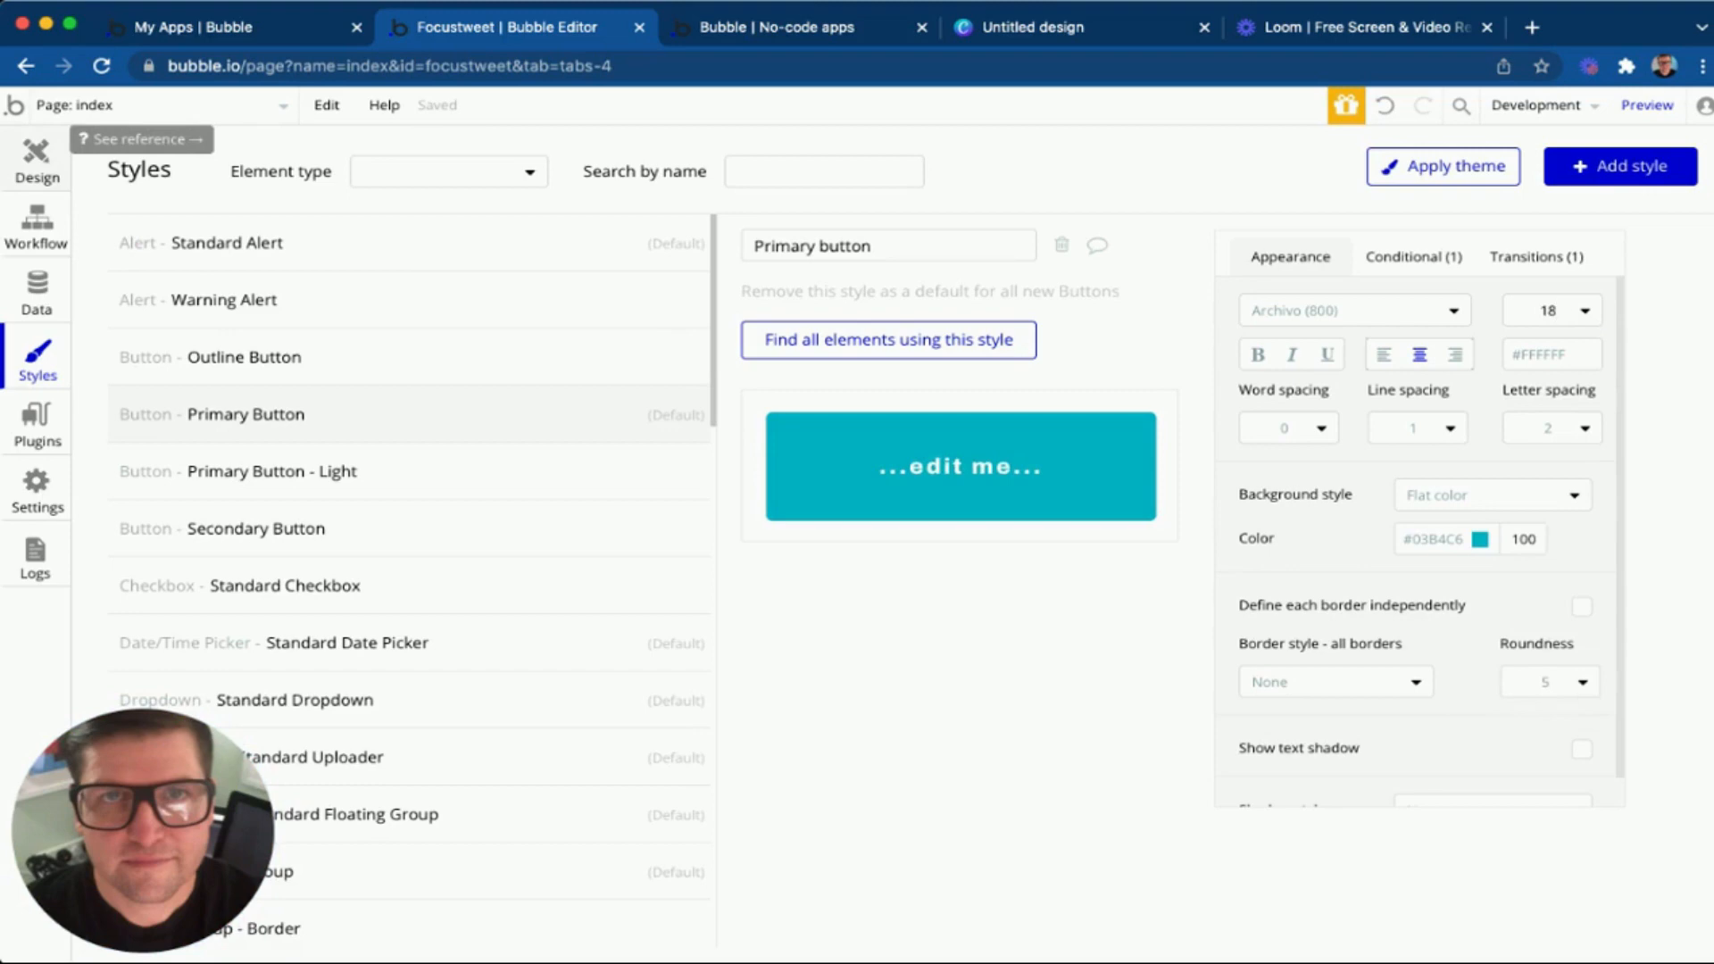
Move the LOGIN WITH TWITTER button up to Y 256 and center it horizontally on the page.
left_click(37, 160)
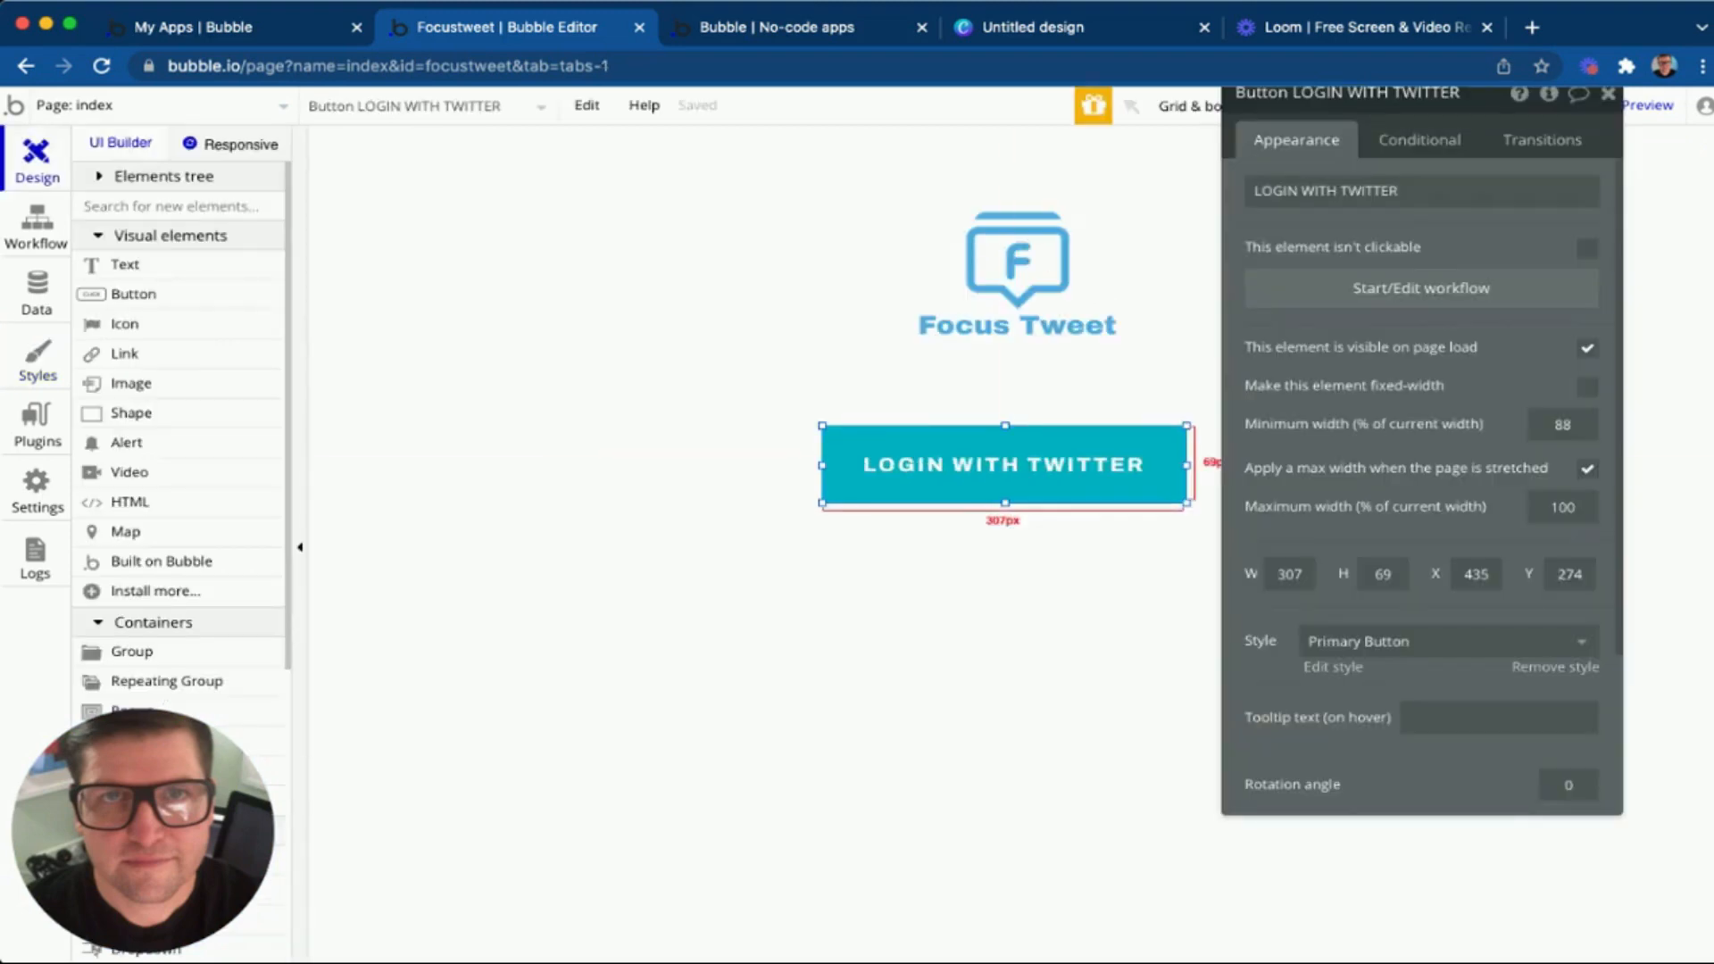
left_click_drag(1004, 465, 1014, 444)
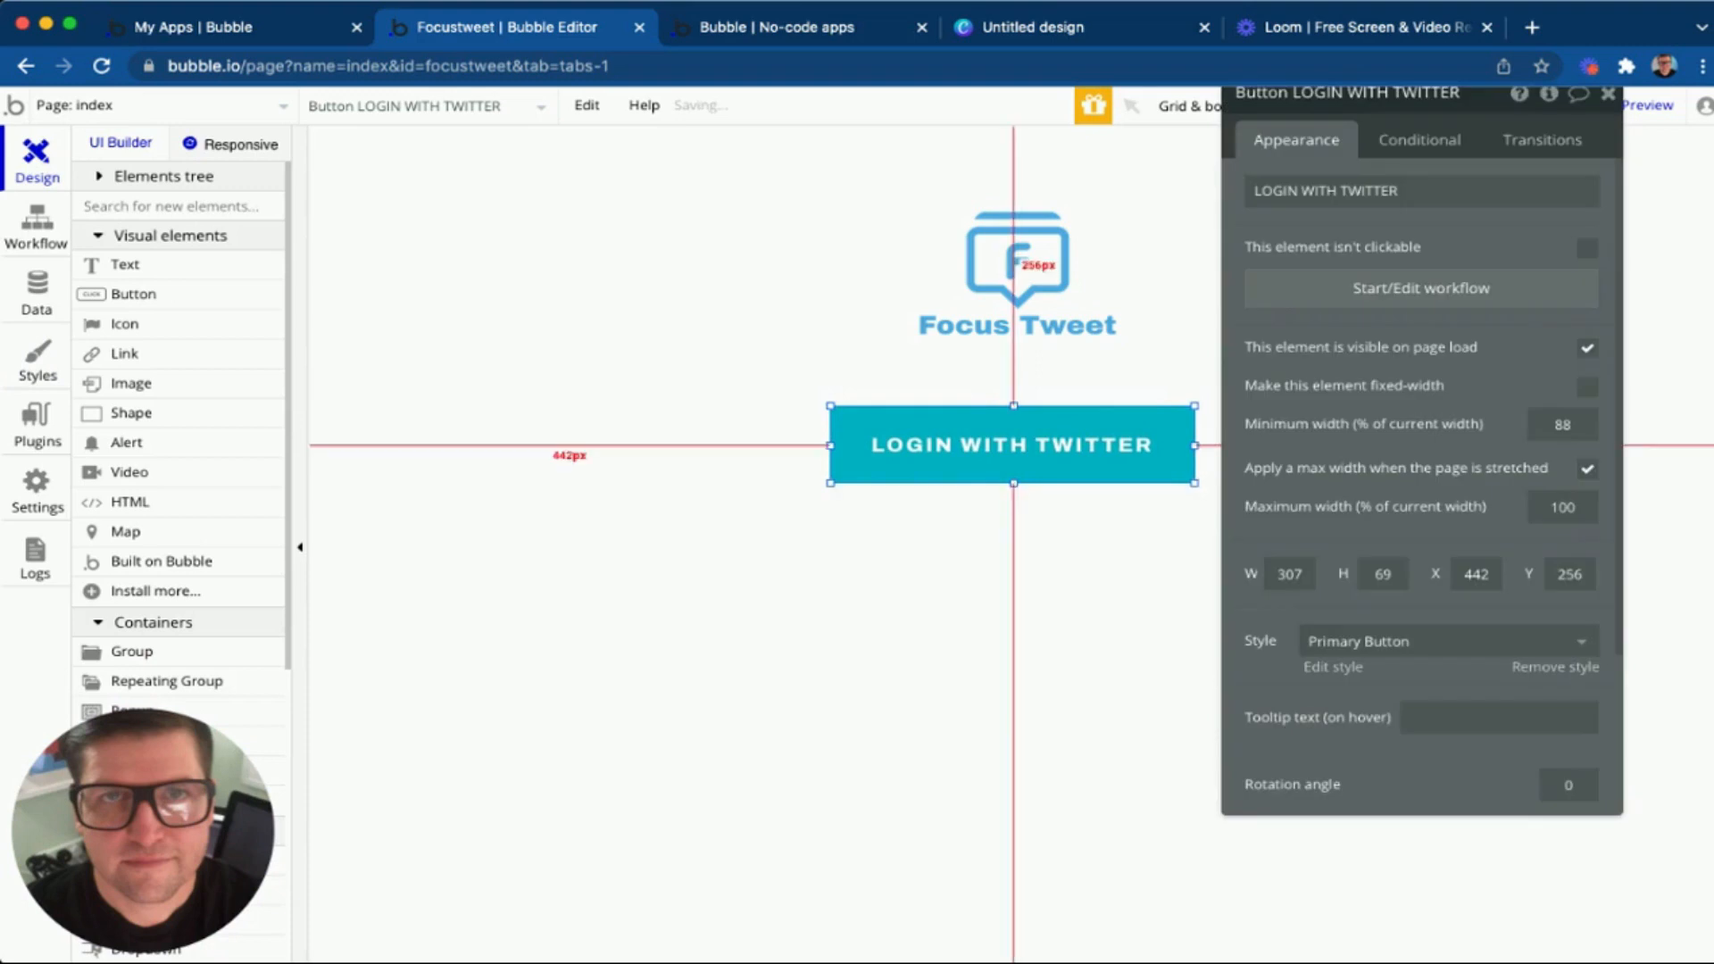
right_click(1083, 444)
left_click(1160, 832)
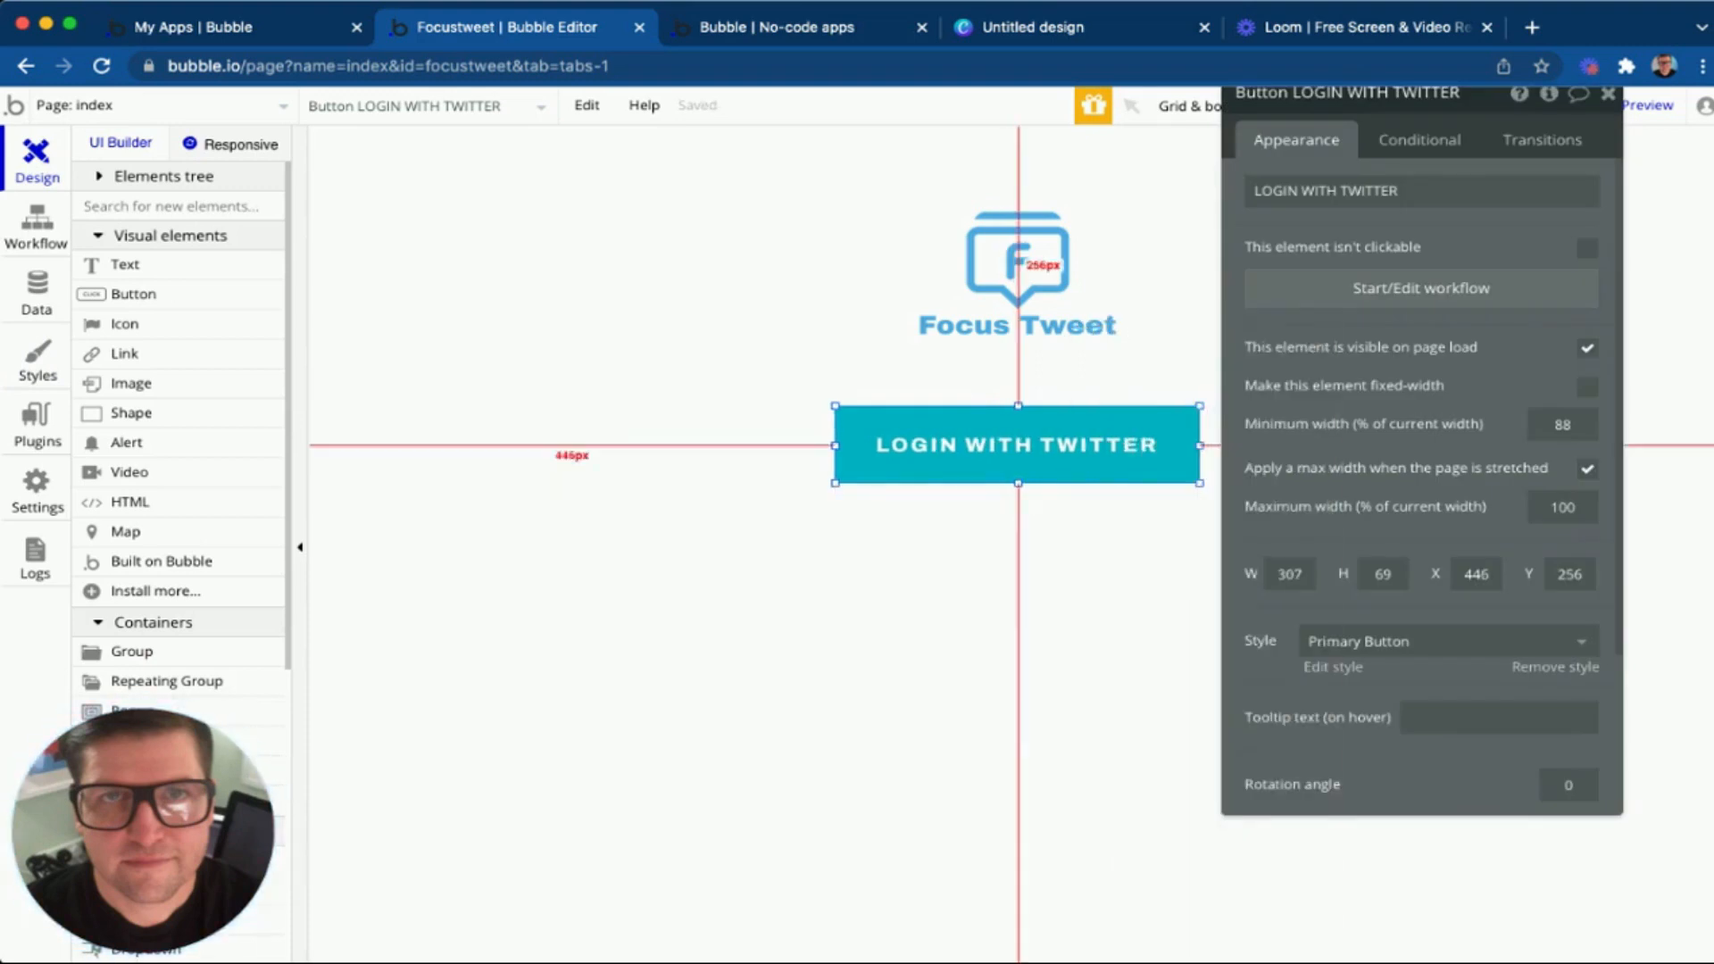
Set the Primary Button style's flat background color to #50ACE4 and return to the page design.
left_click(1333, 668)
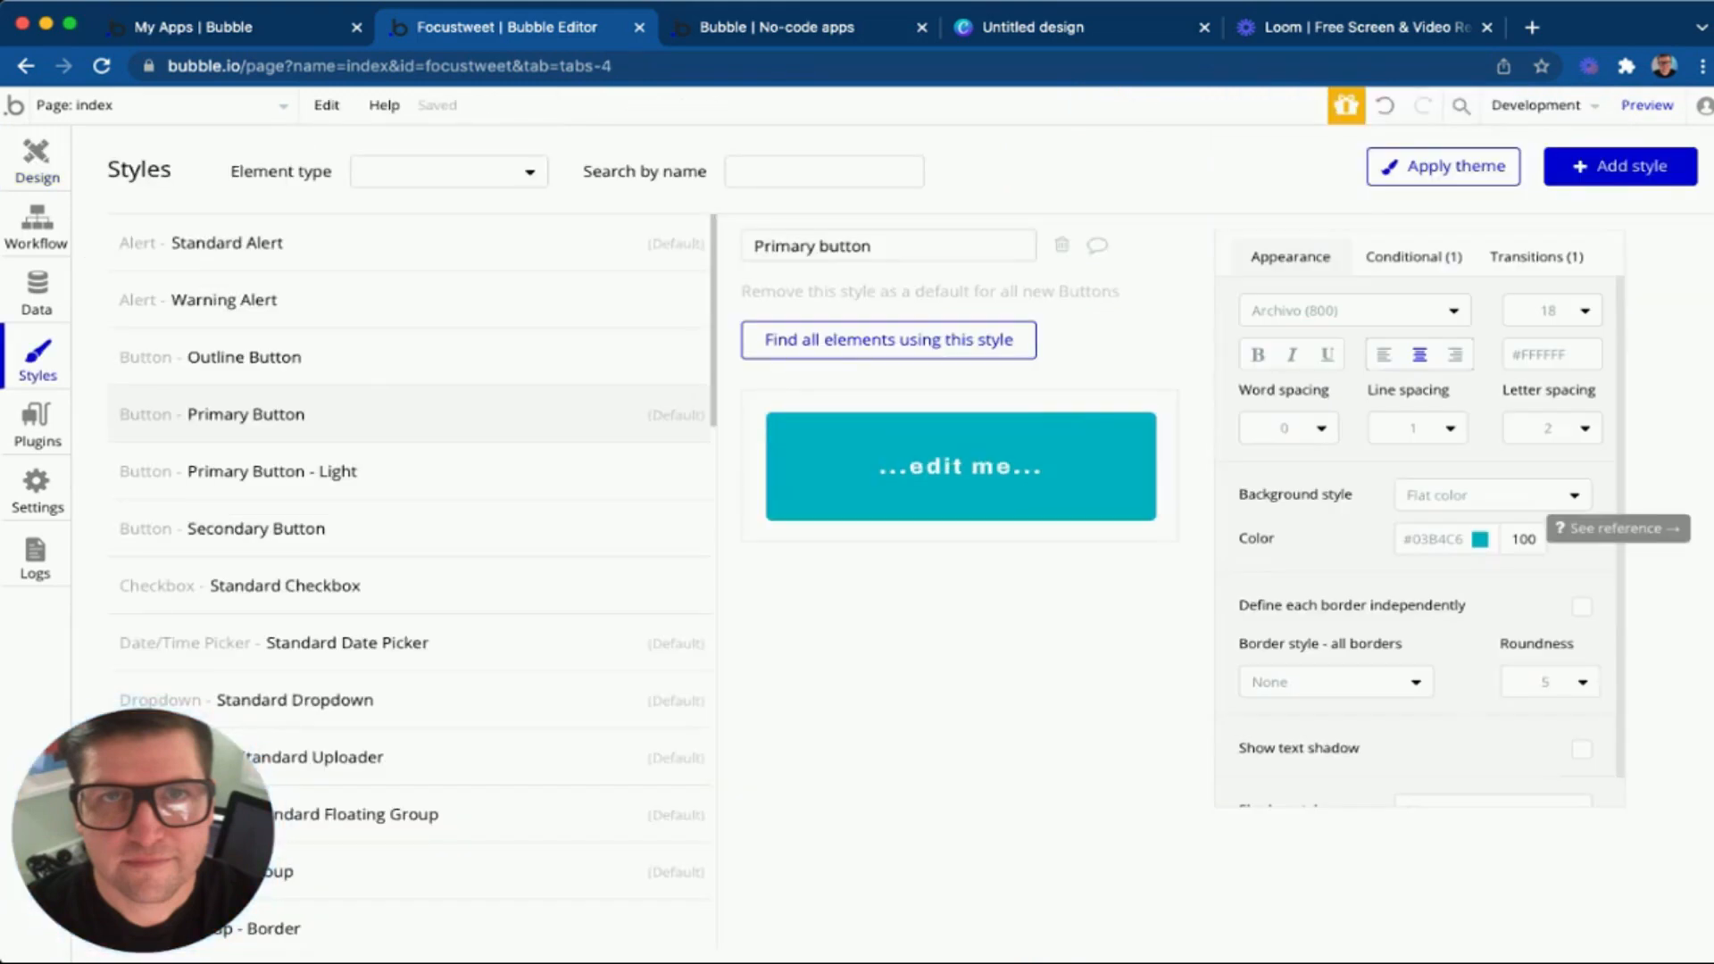
left_click(1480, 539)
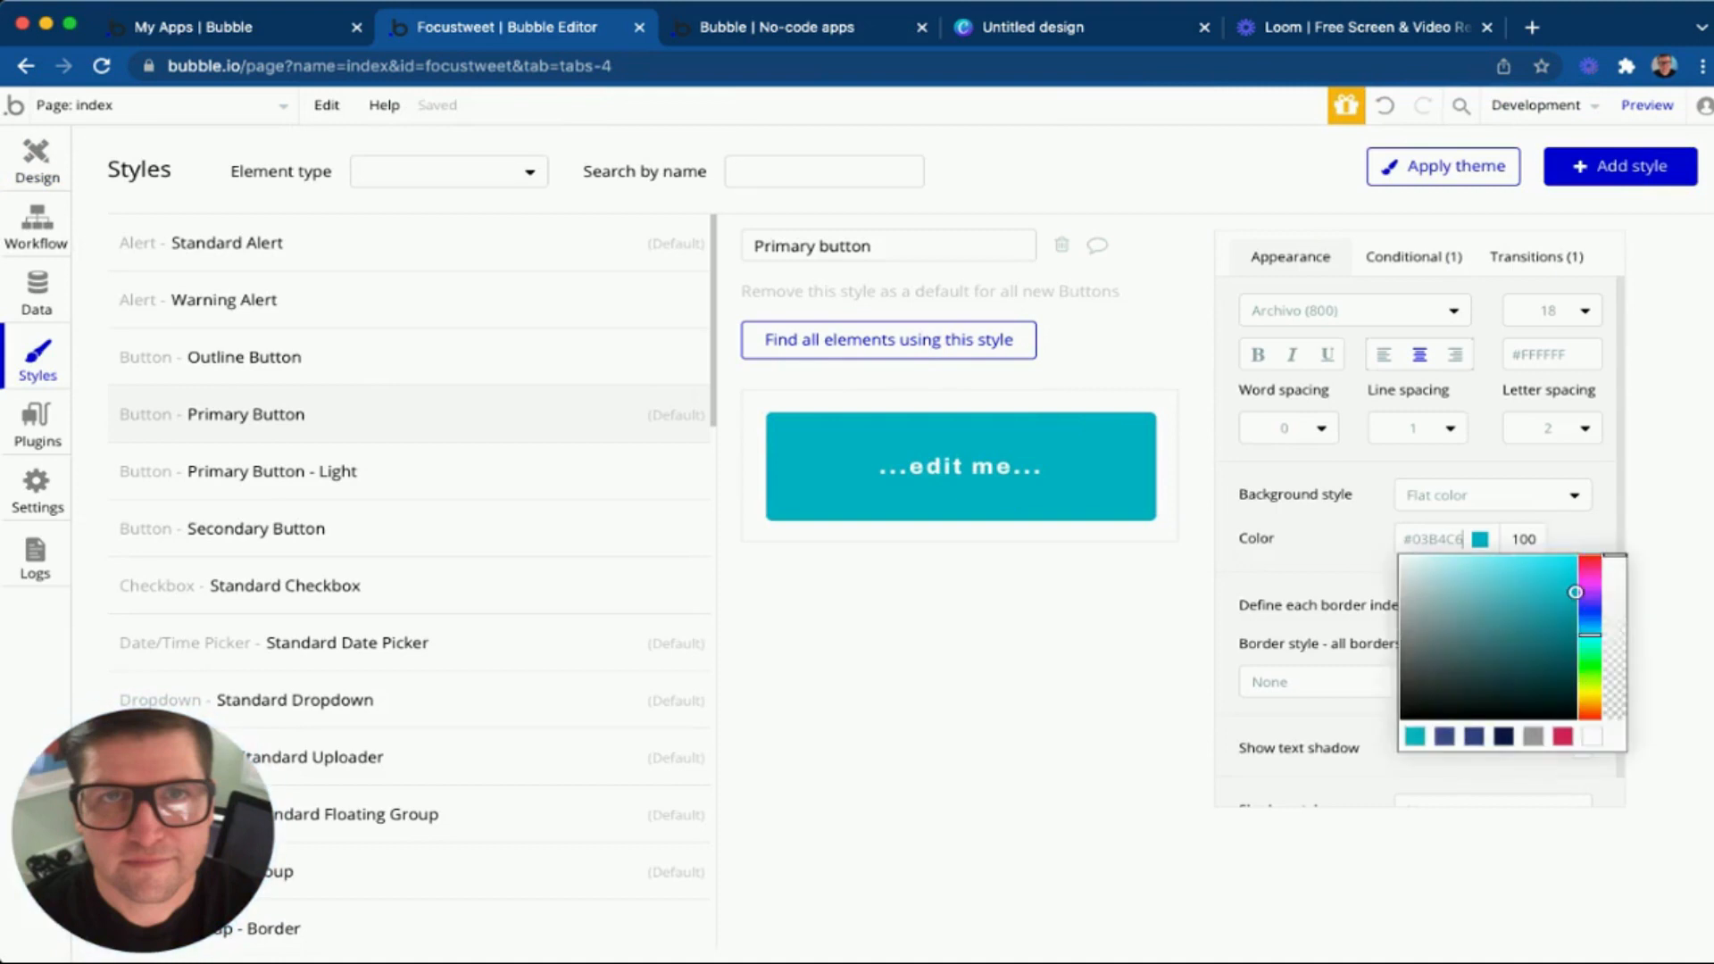
left_click_drag(1465, 539, 1420, 539)
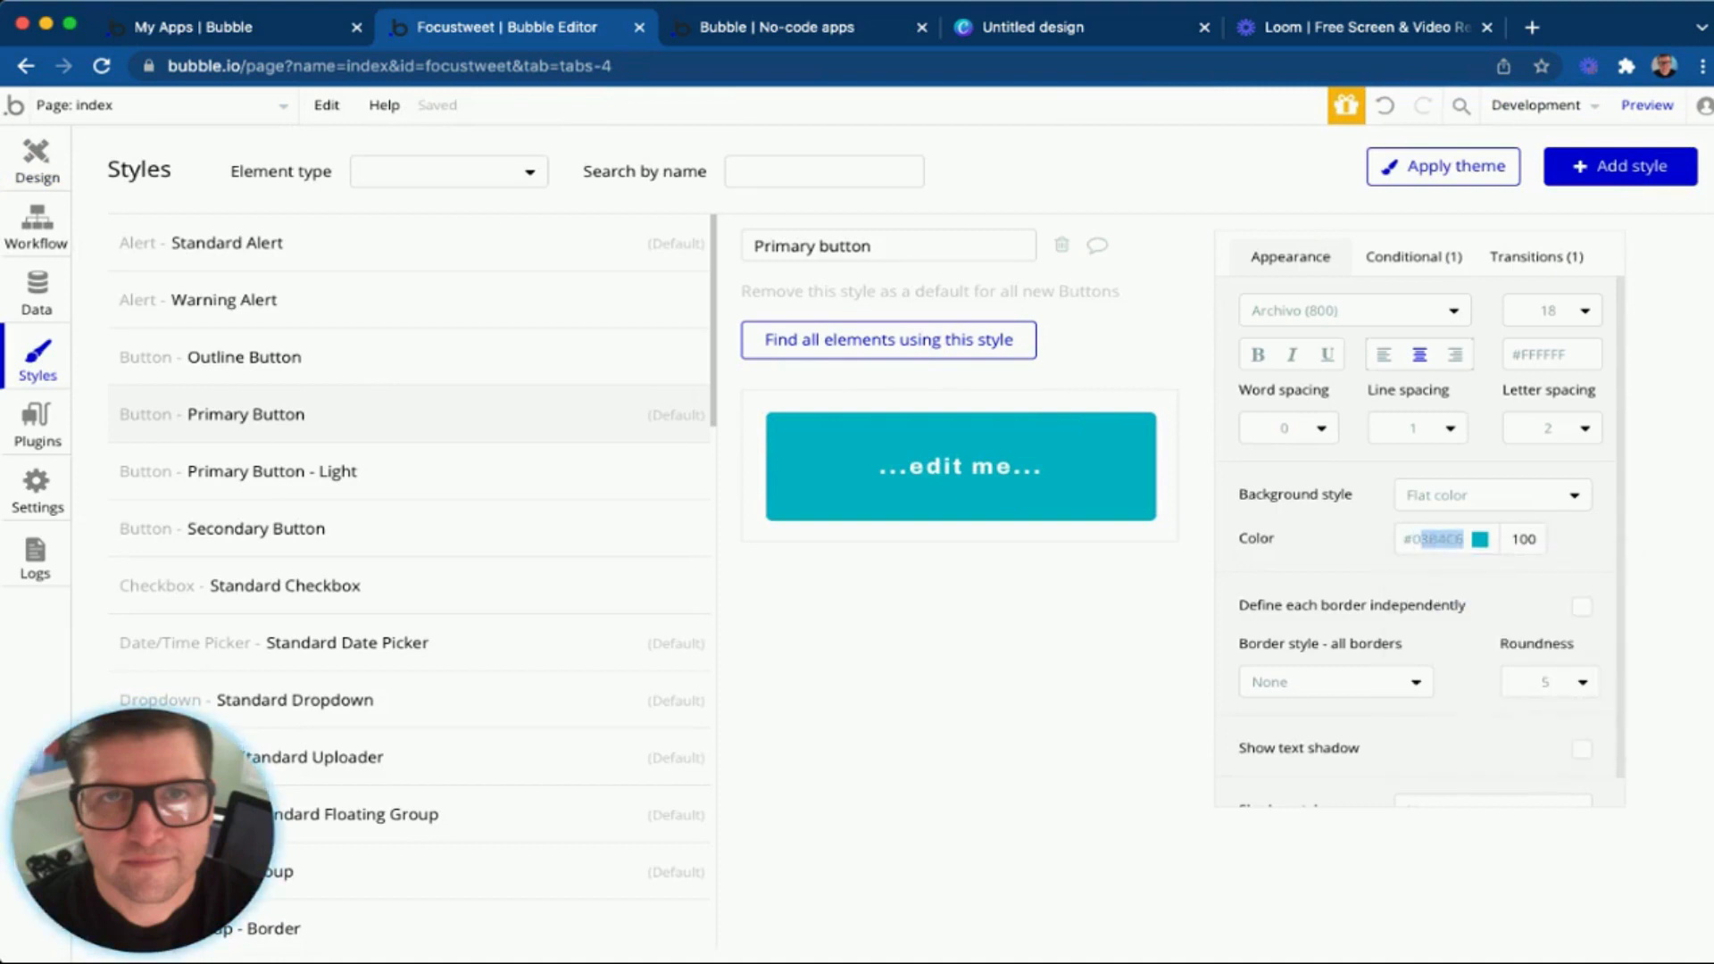
type("4")
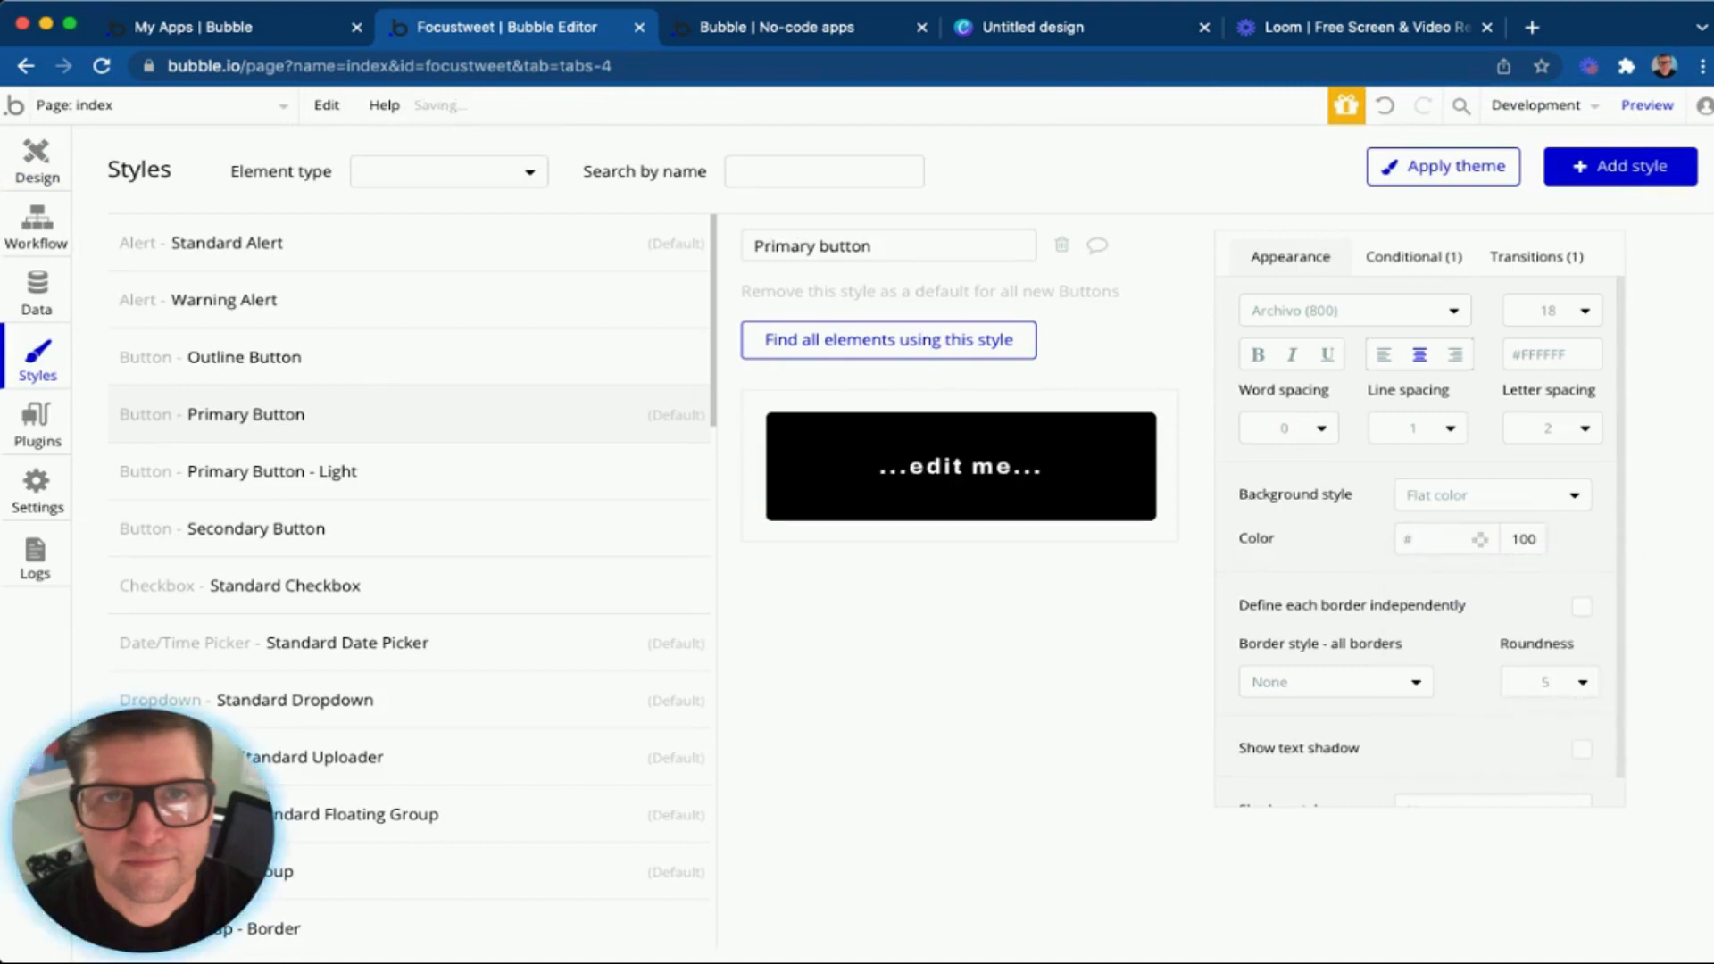
type("50ACE")
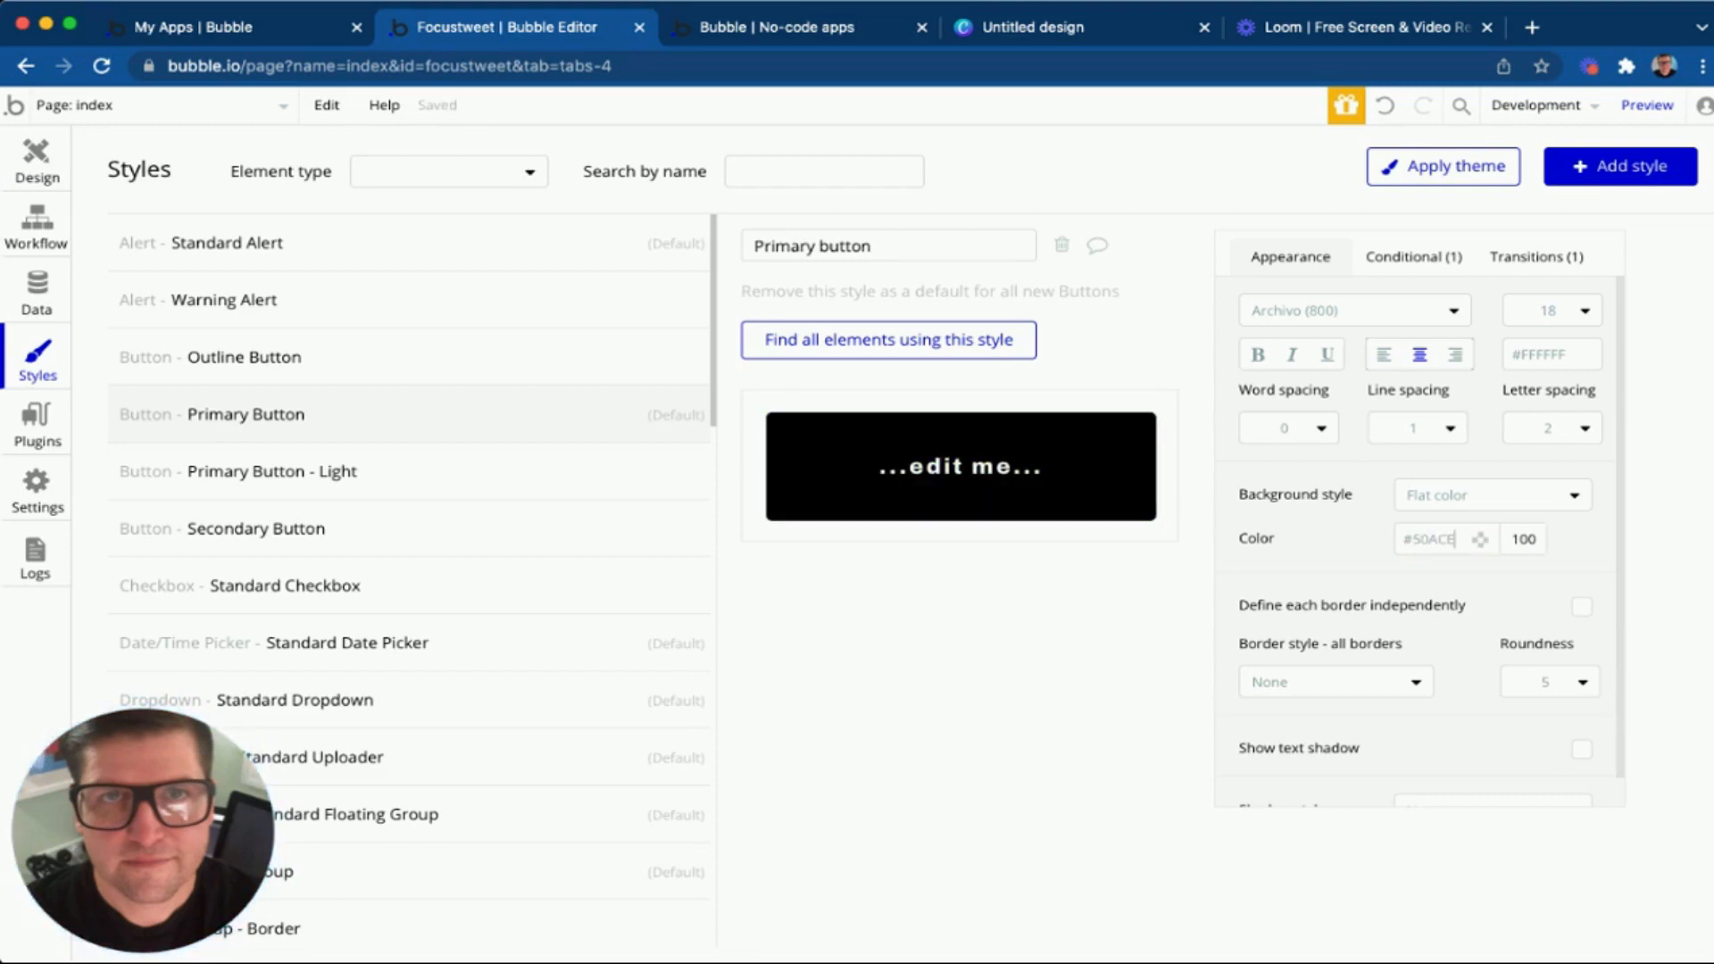
type("4")
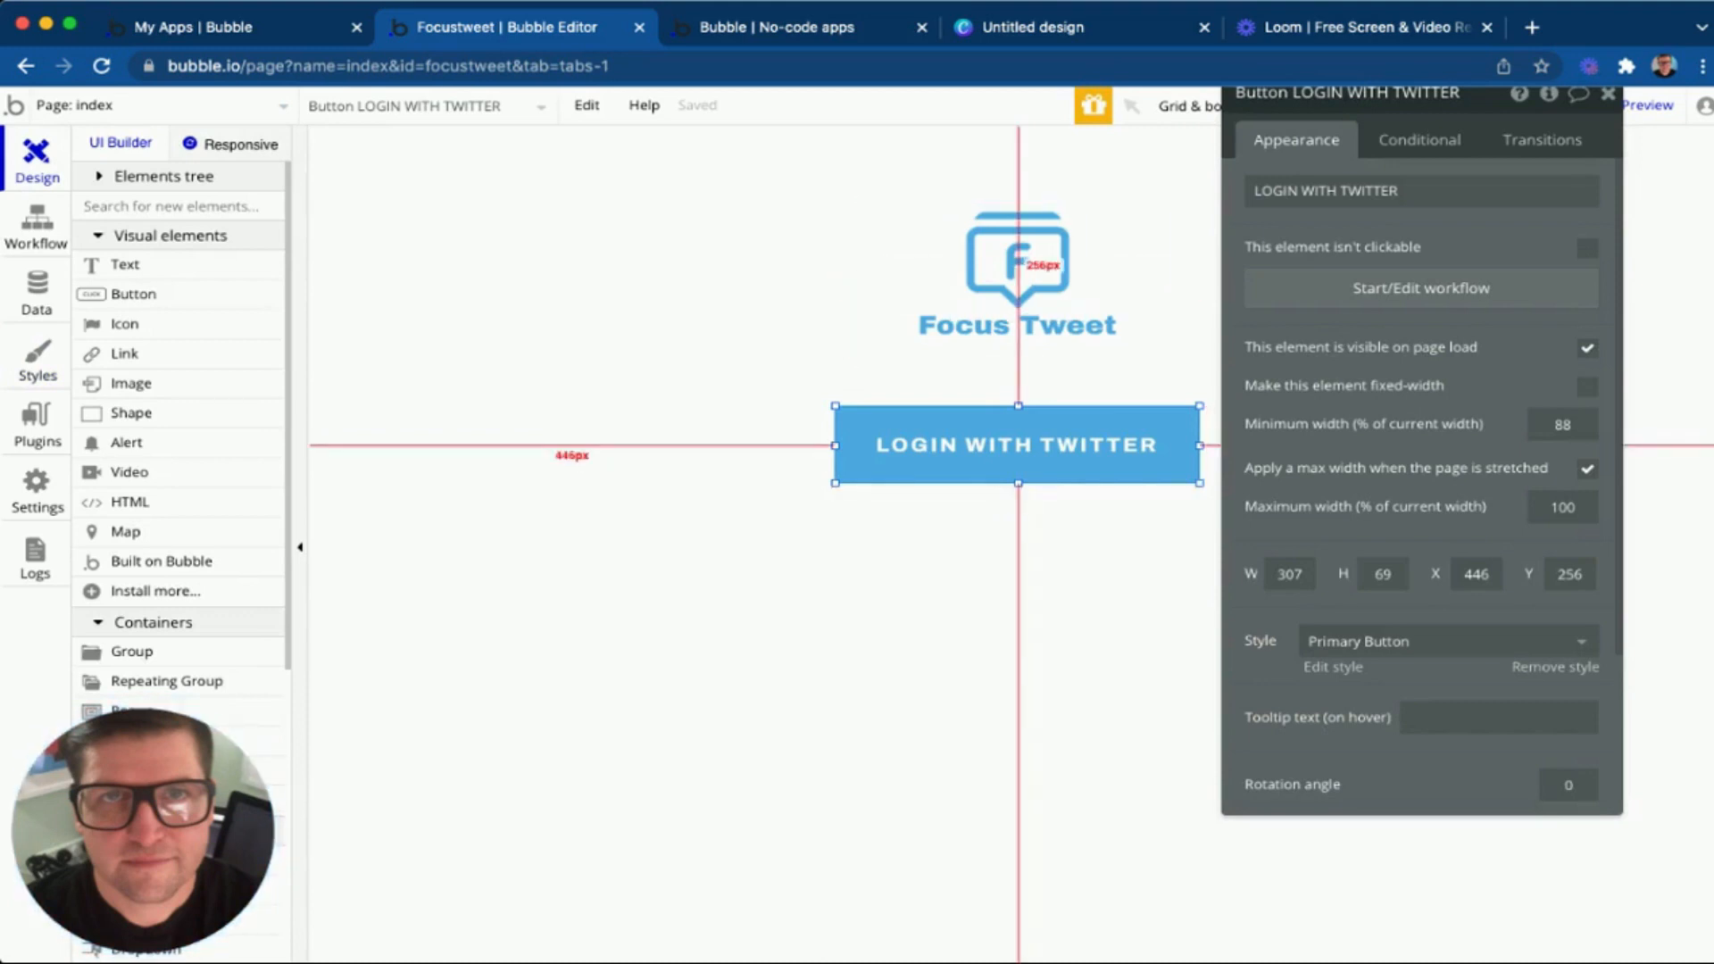
Reload the app preview to check the recolored LOGIN WITH TWITTER button, and return to the editor.
left_click(776, 28)
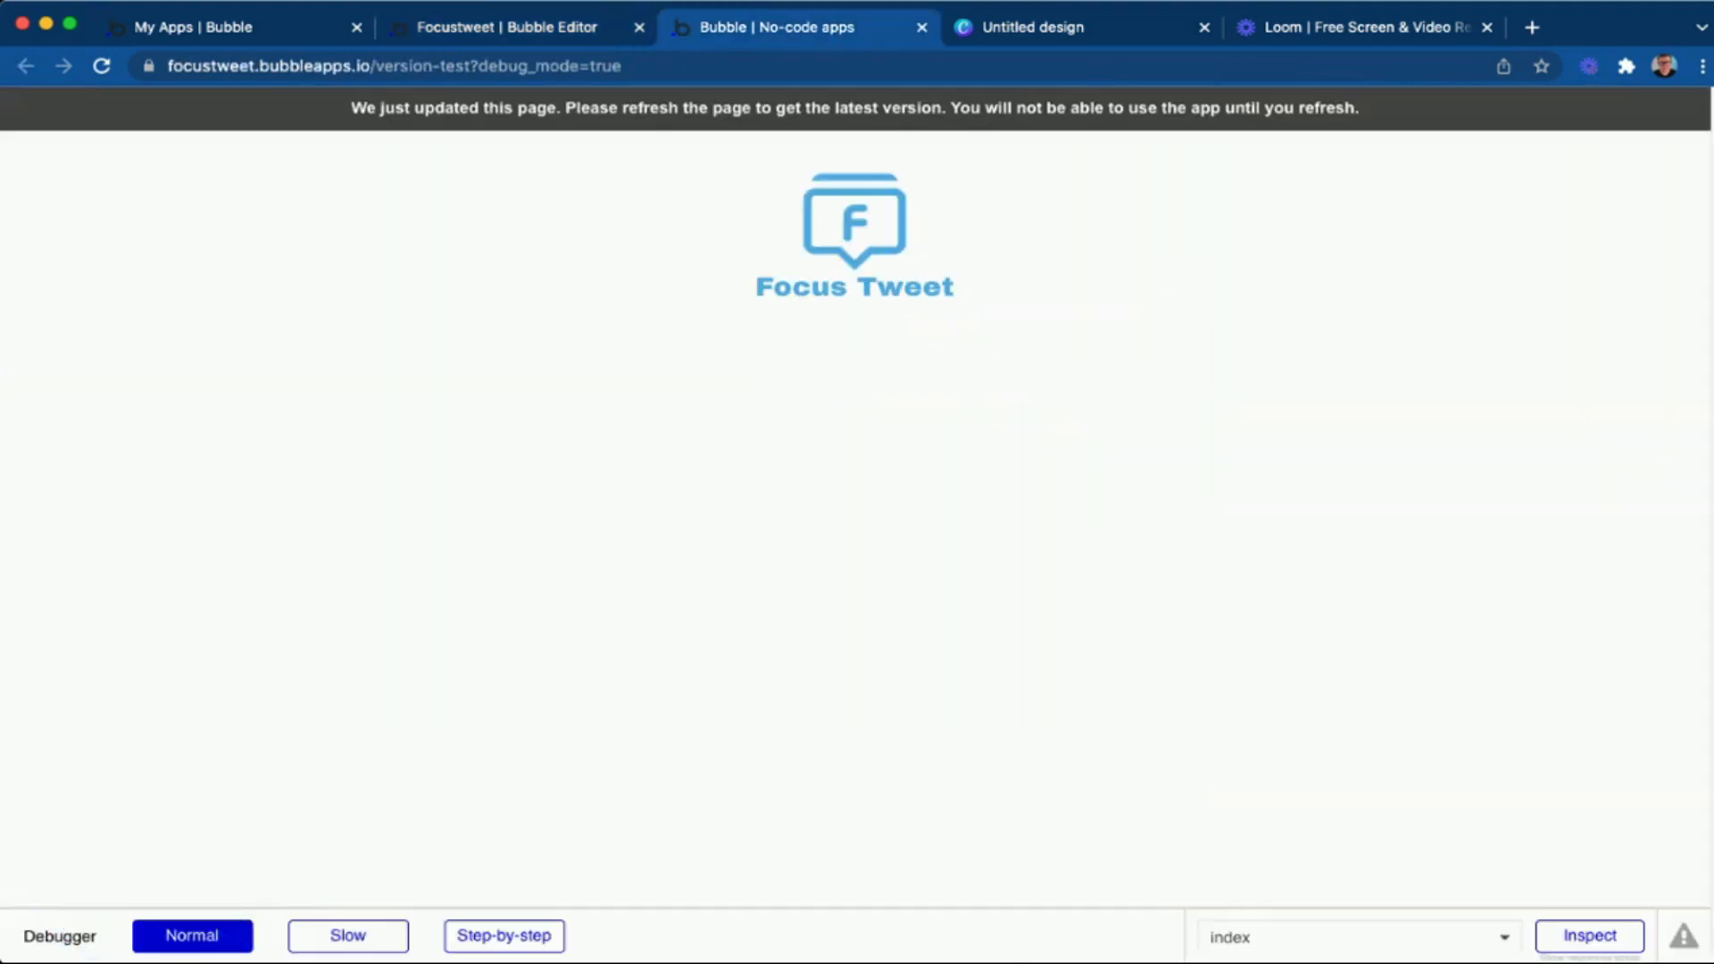
key("super+r")
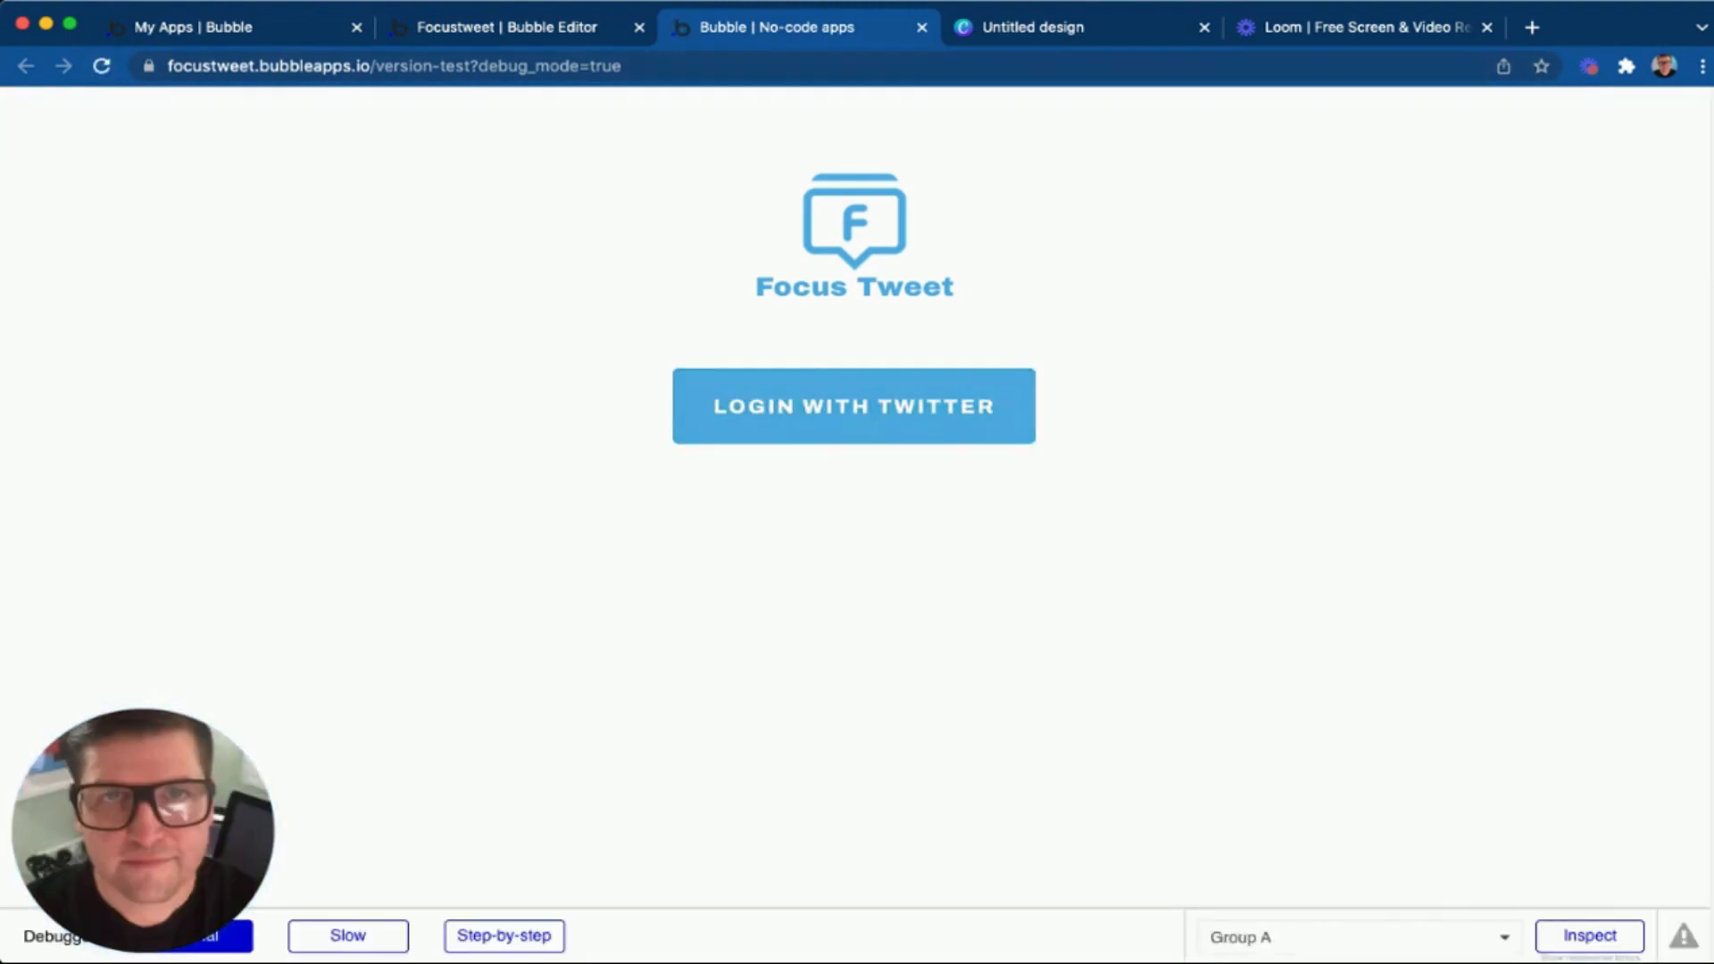
left_click(507, 28)
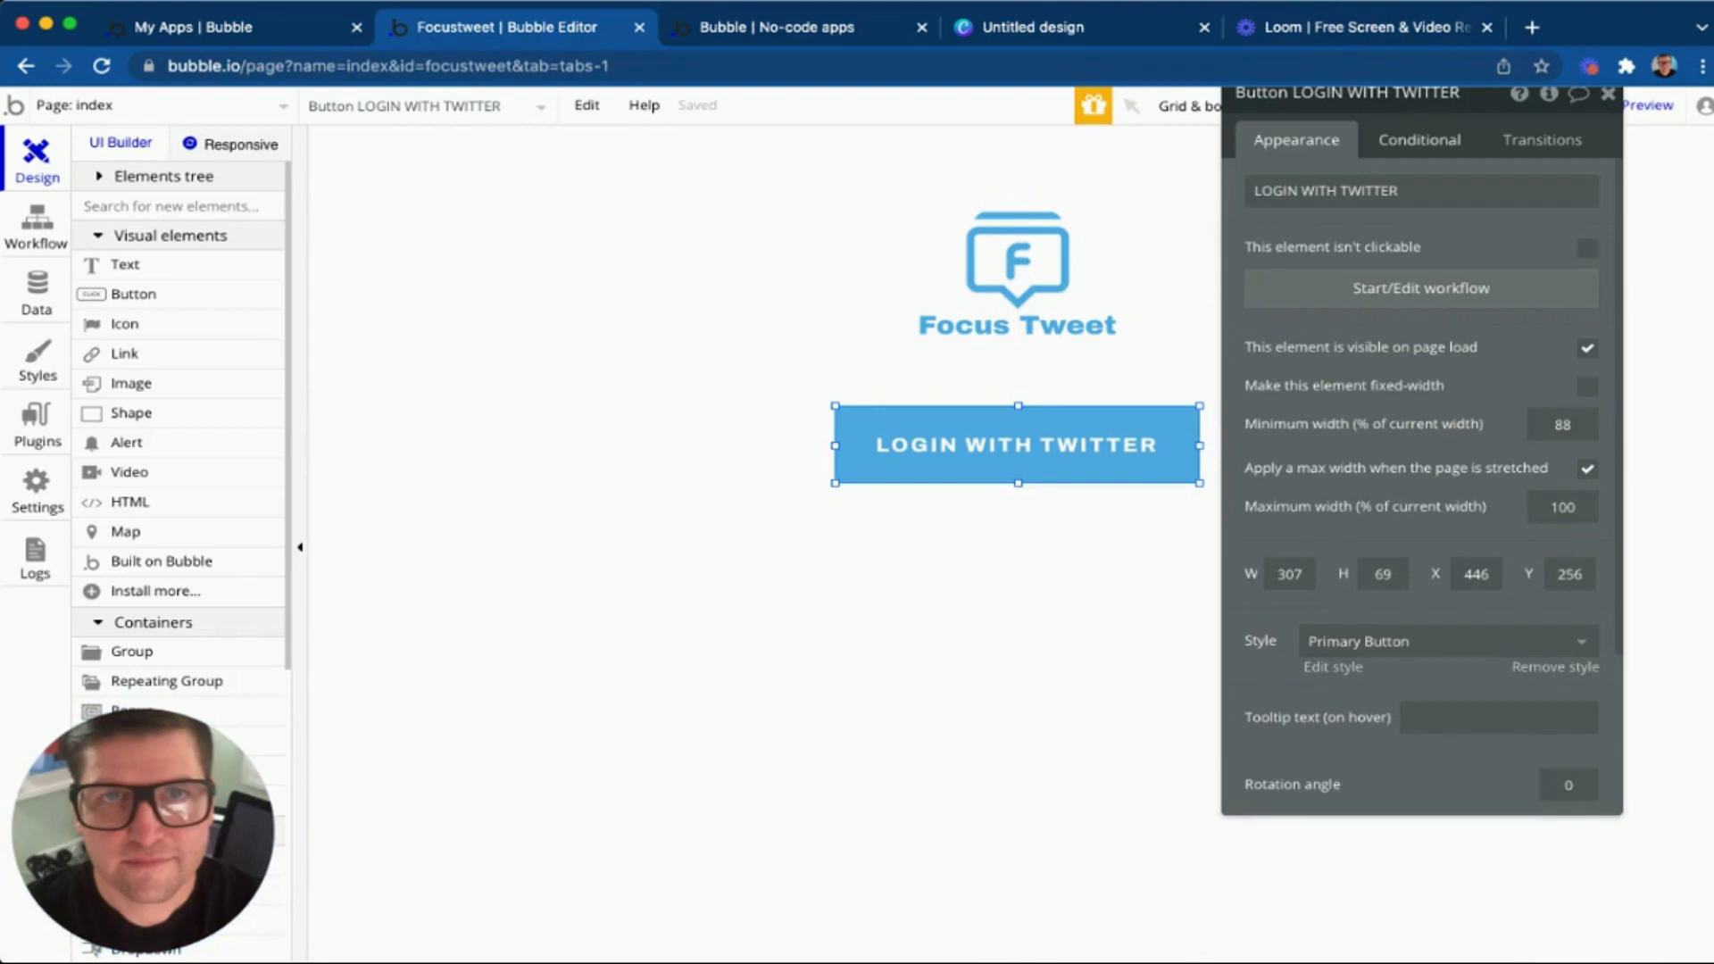
Examine the Primary Button style's conditional formatting for when the button is hovered.
left_click(1419, 140)
left_click(37, 361)
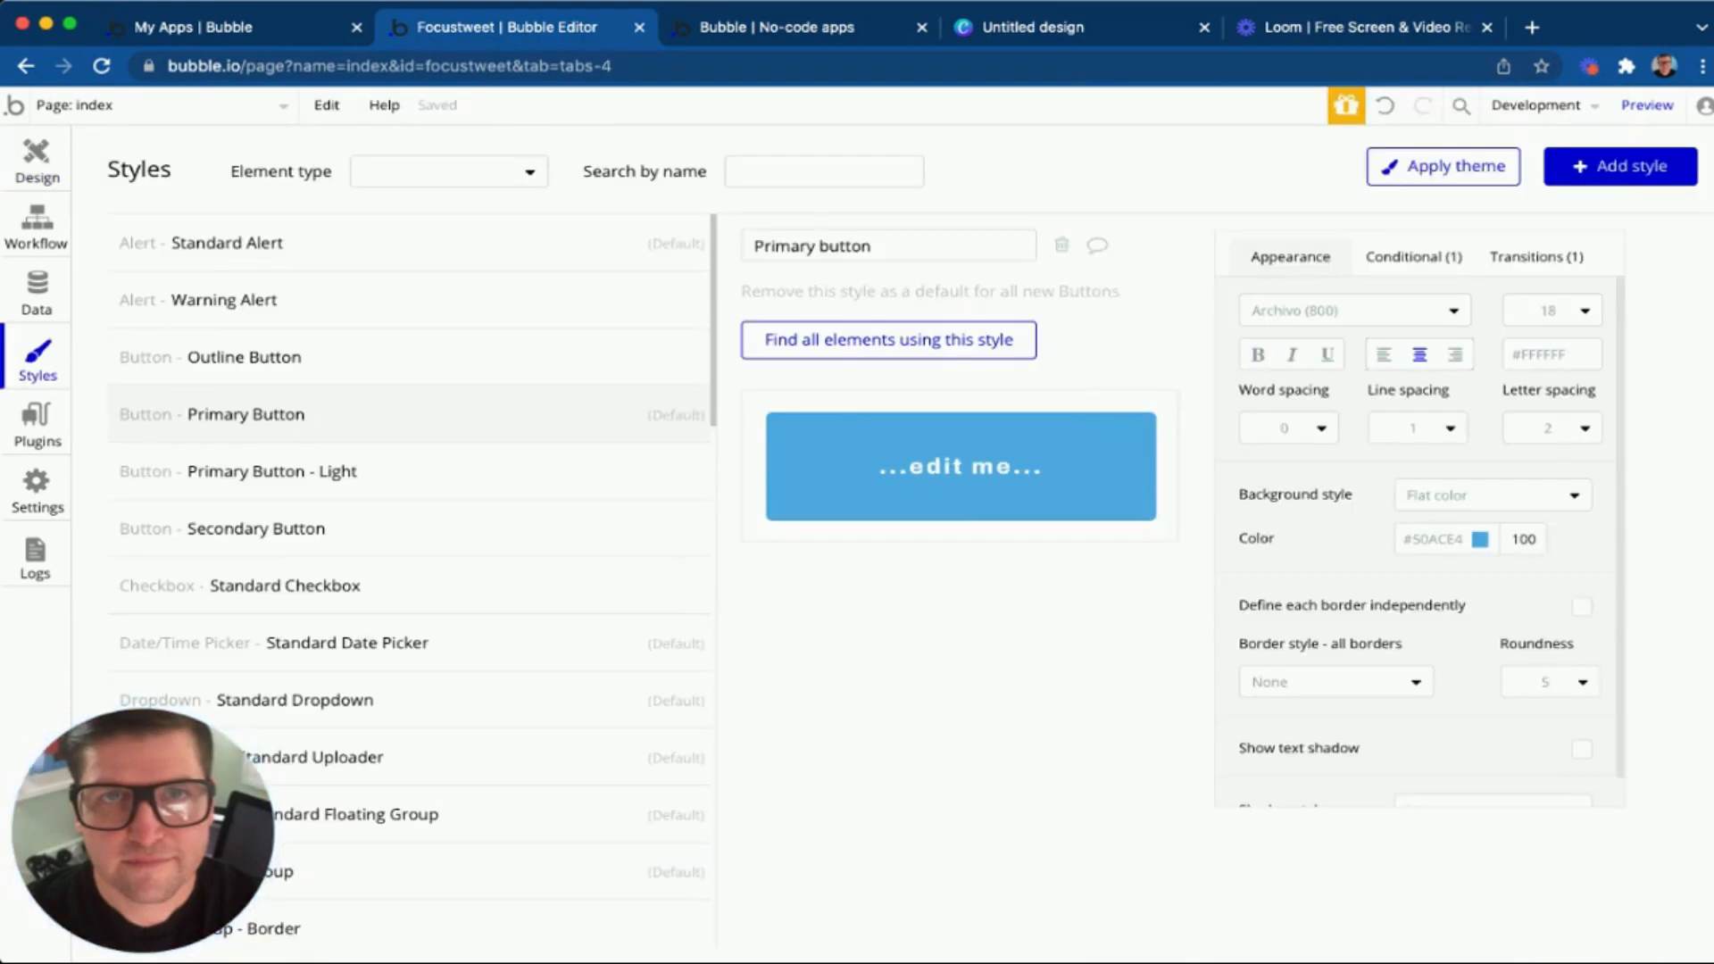
left_click(1414, 257)
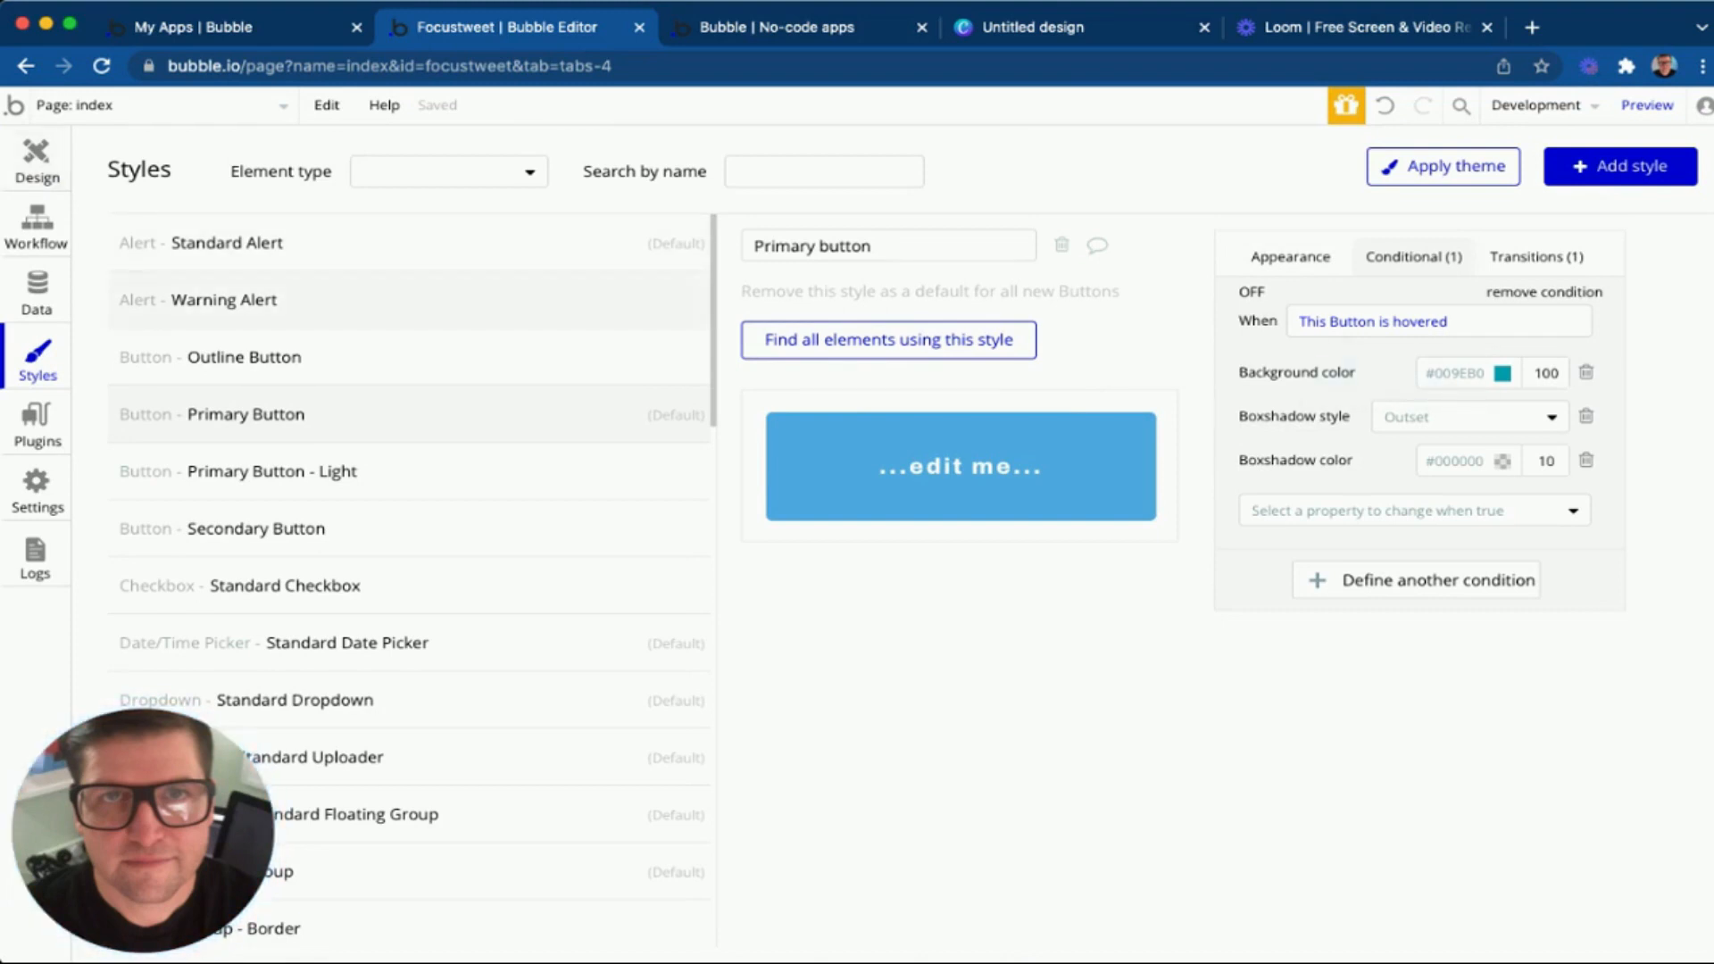
mouse_move(410, 357)
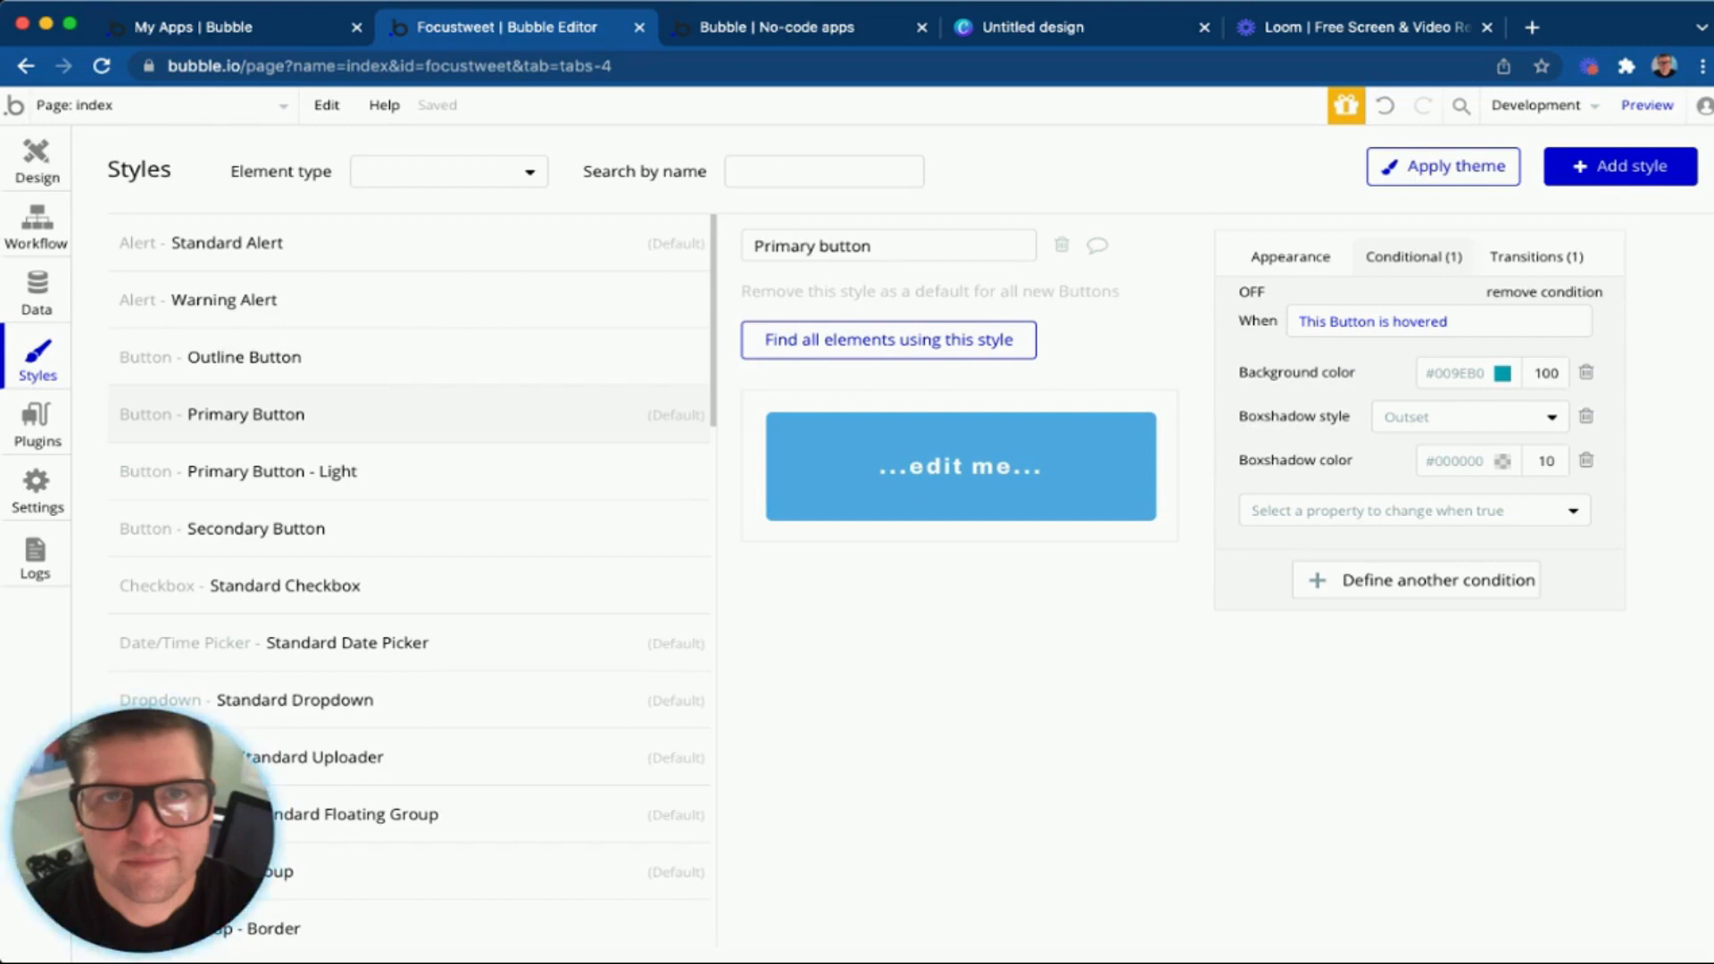
mouse_move(411, 414)
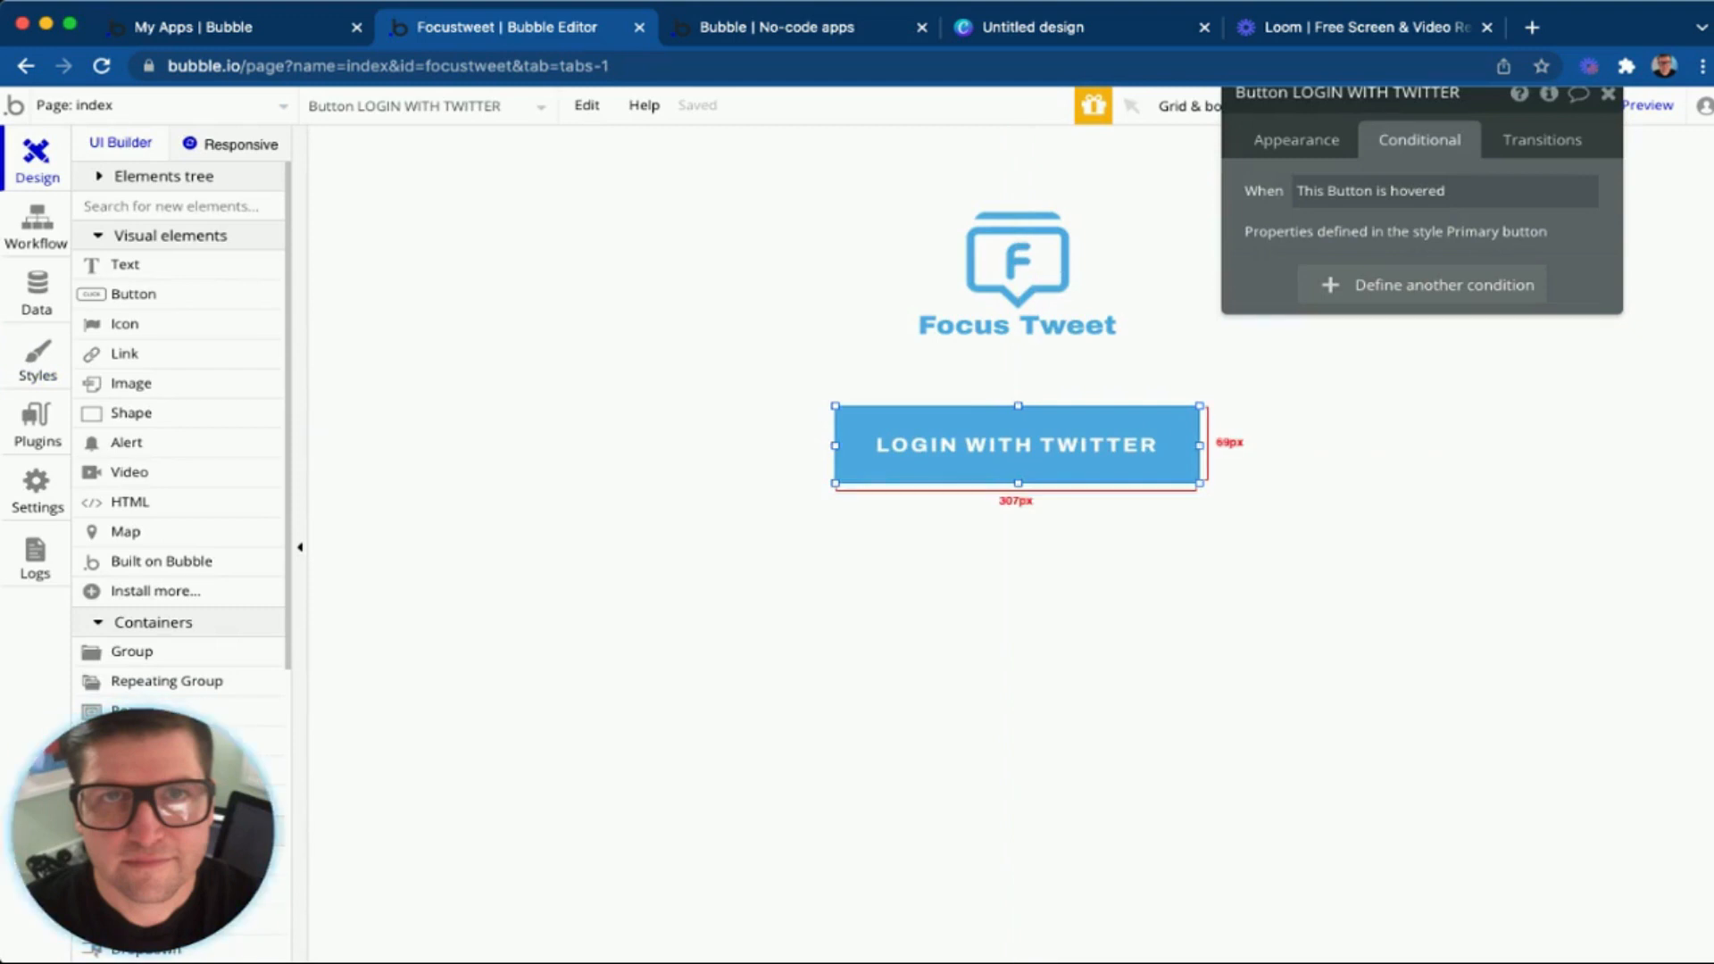
scroll(179, 536, "down", 5)
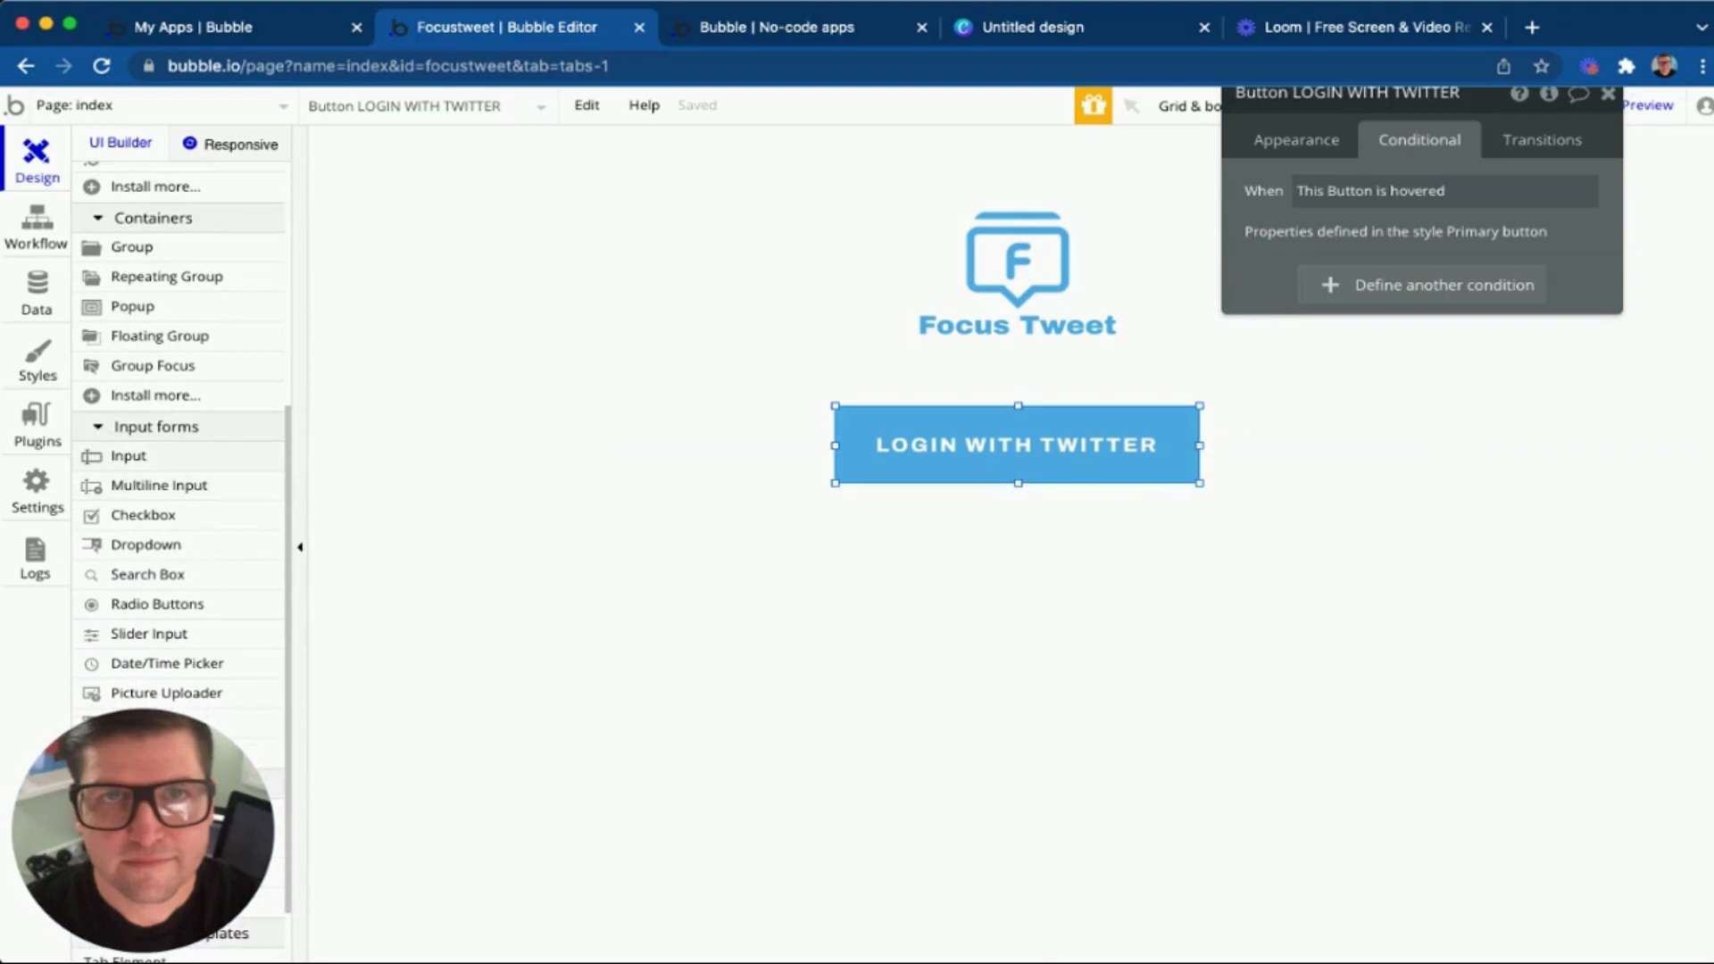
left_click(129, 457)
mouse_move(642, 552)
left_mouse_down()
mouse_move(822, 643)
mouse_move(1408, 776)
left_mouse_up()
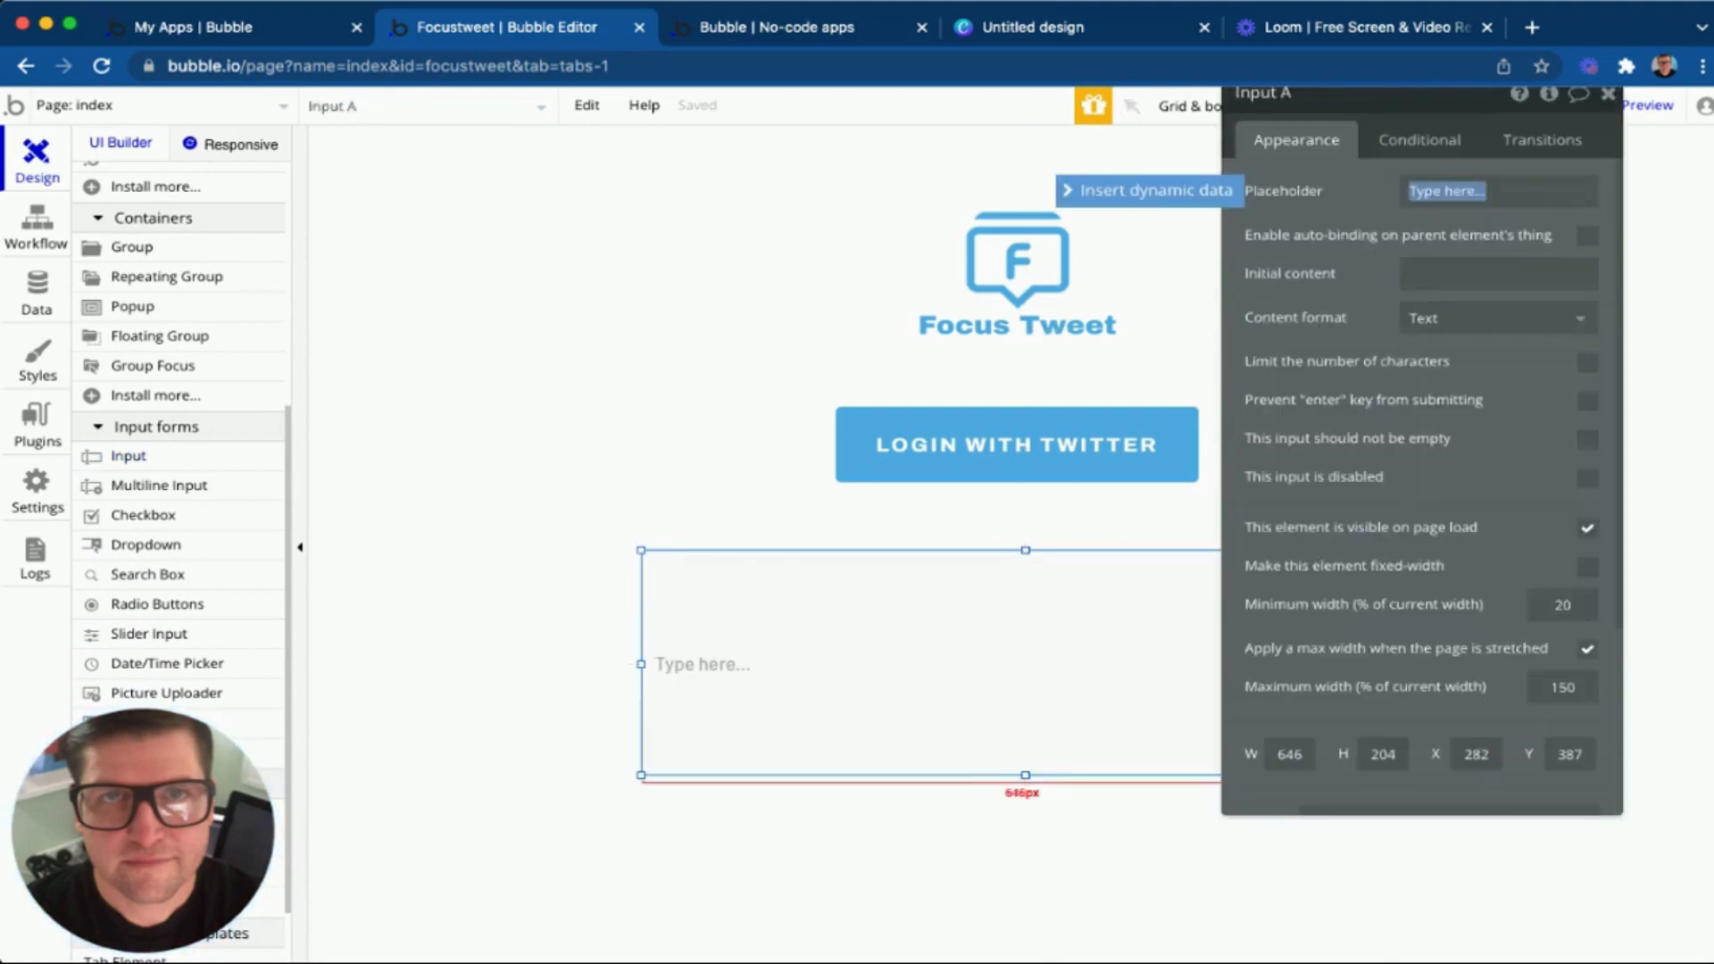
left_click(937, 855)
left_click(937, 683)
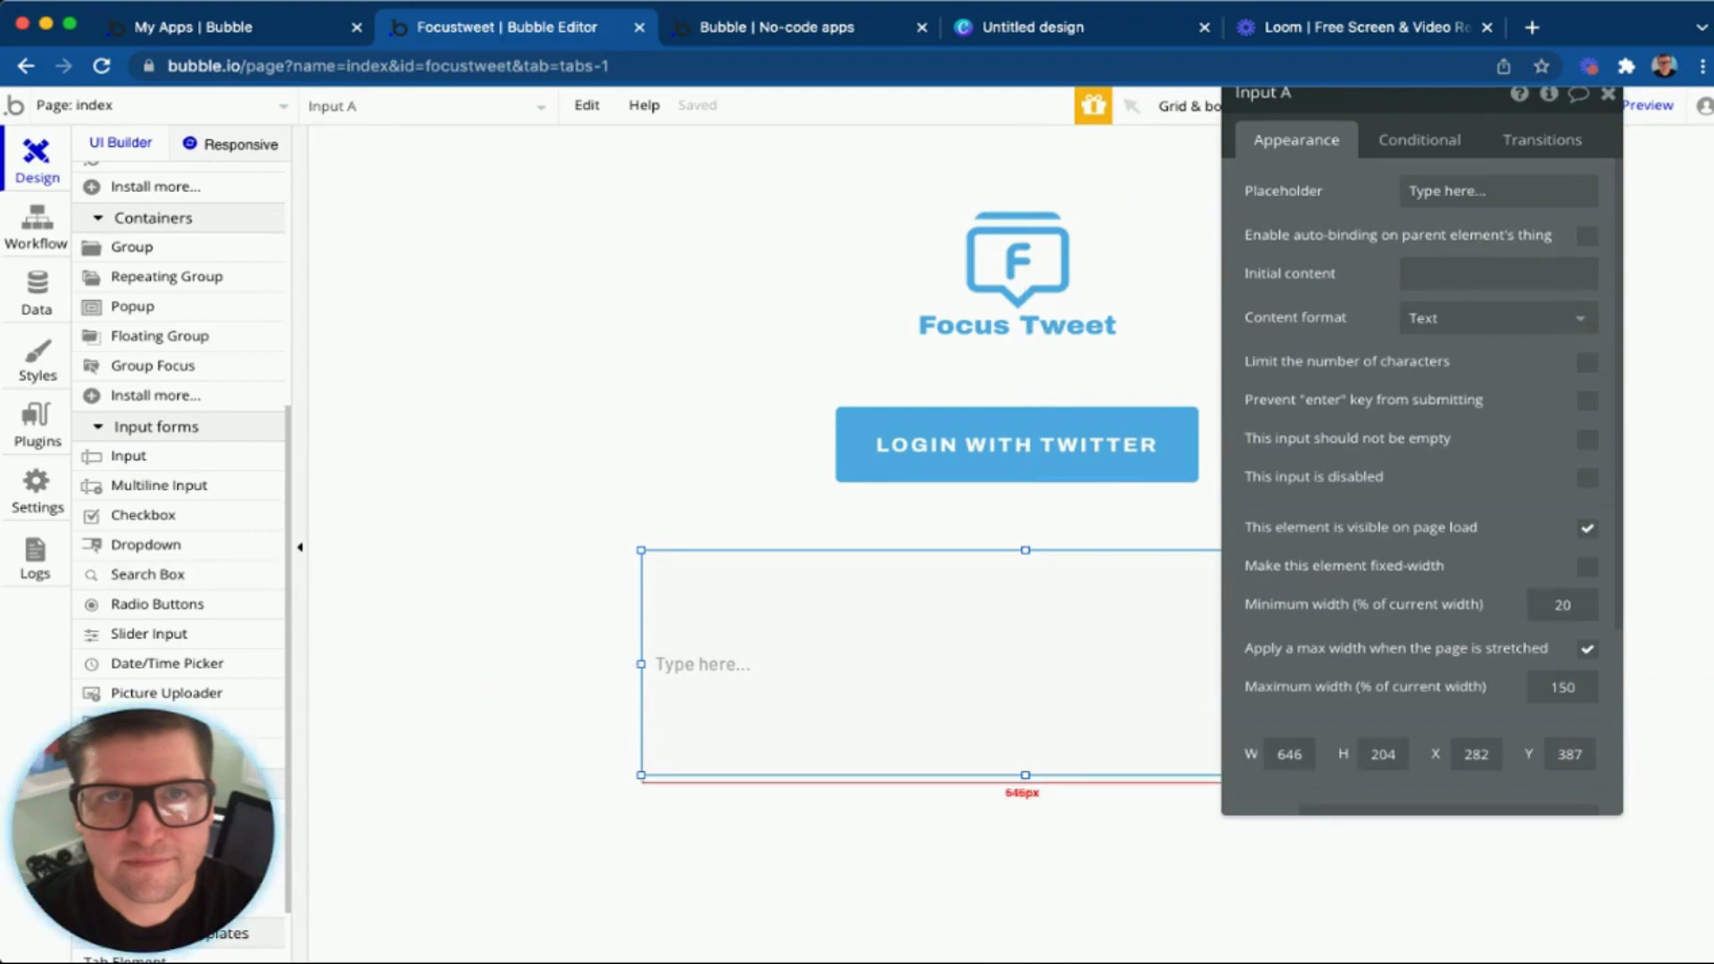
key("Delete")
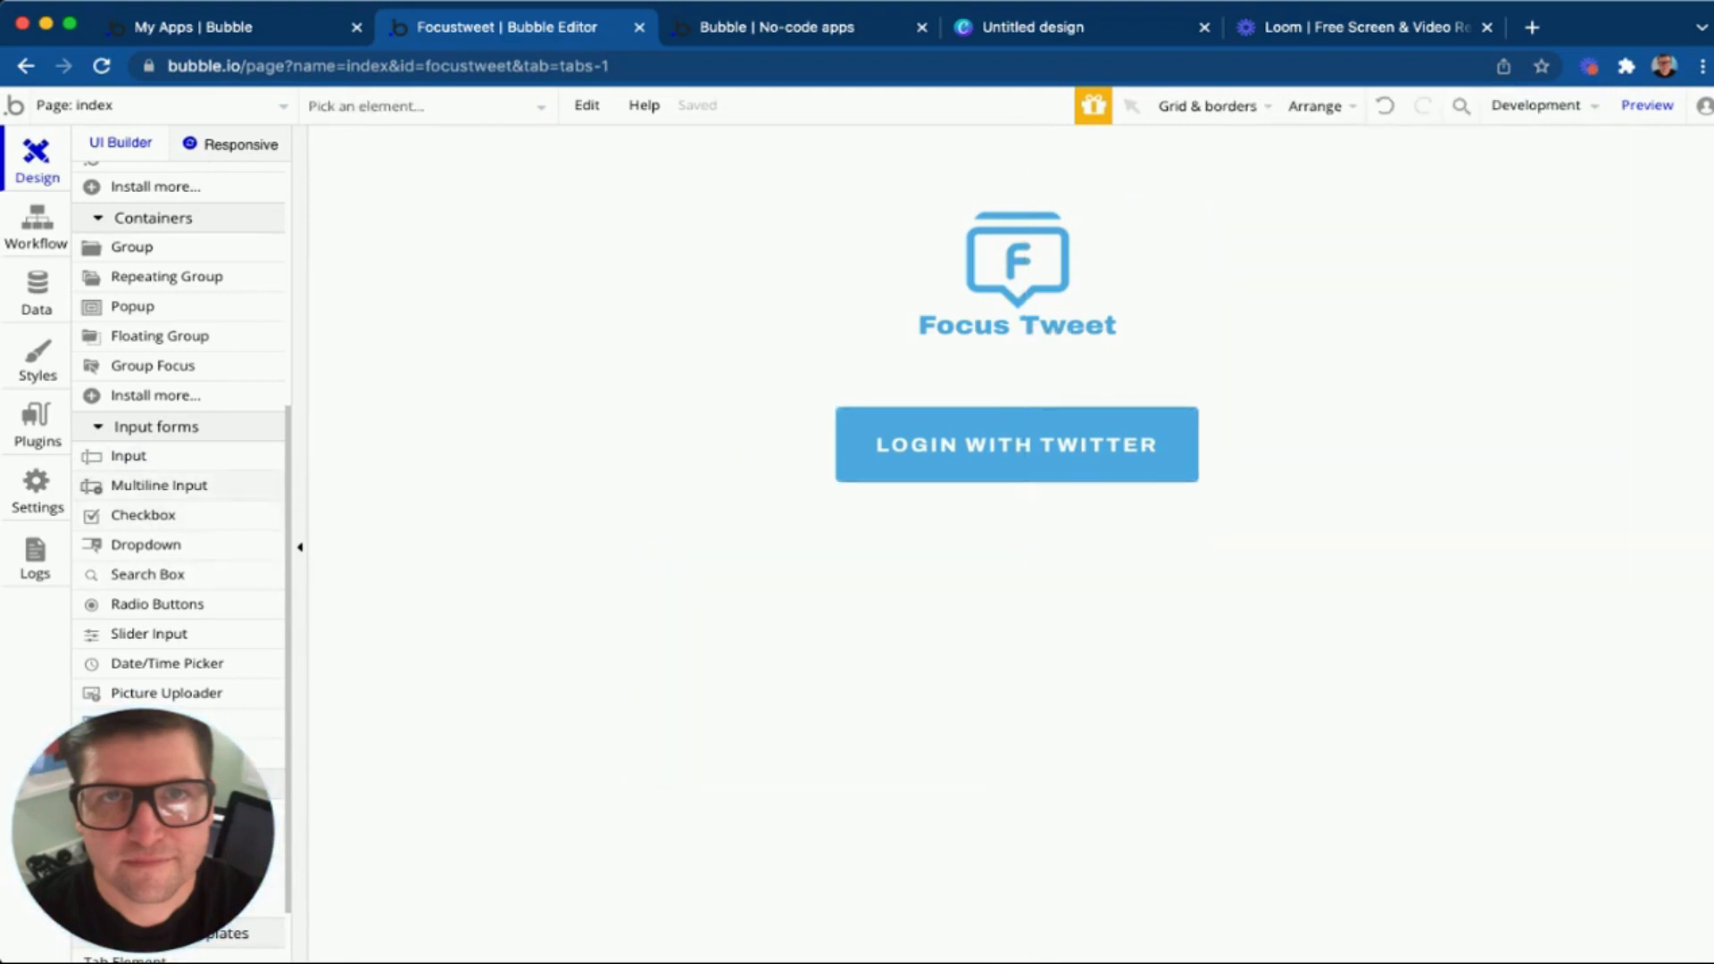
Draw a multiline input about 687 by 282 below the login button, at about X 235, Y 391.
left_click_drag(1287, 797, 1399, 865)
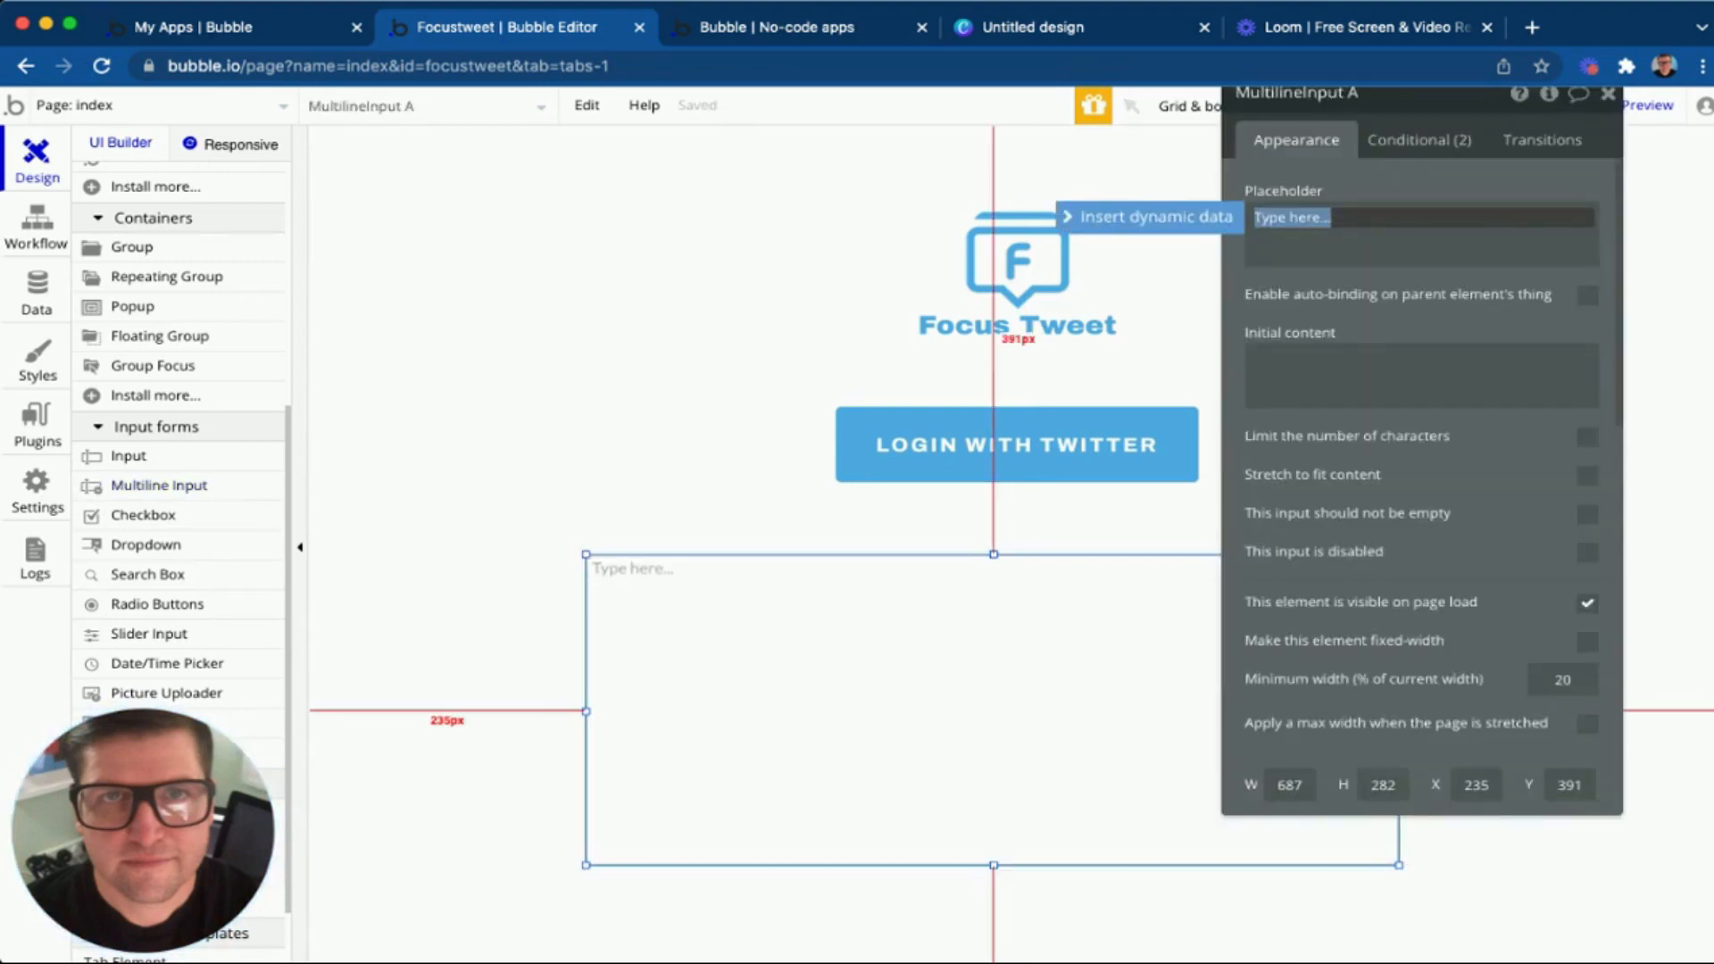
left_click(1420, 902)
left_click(1116, 768)
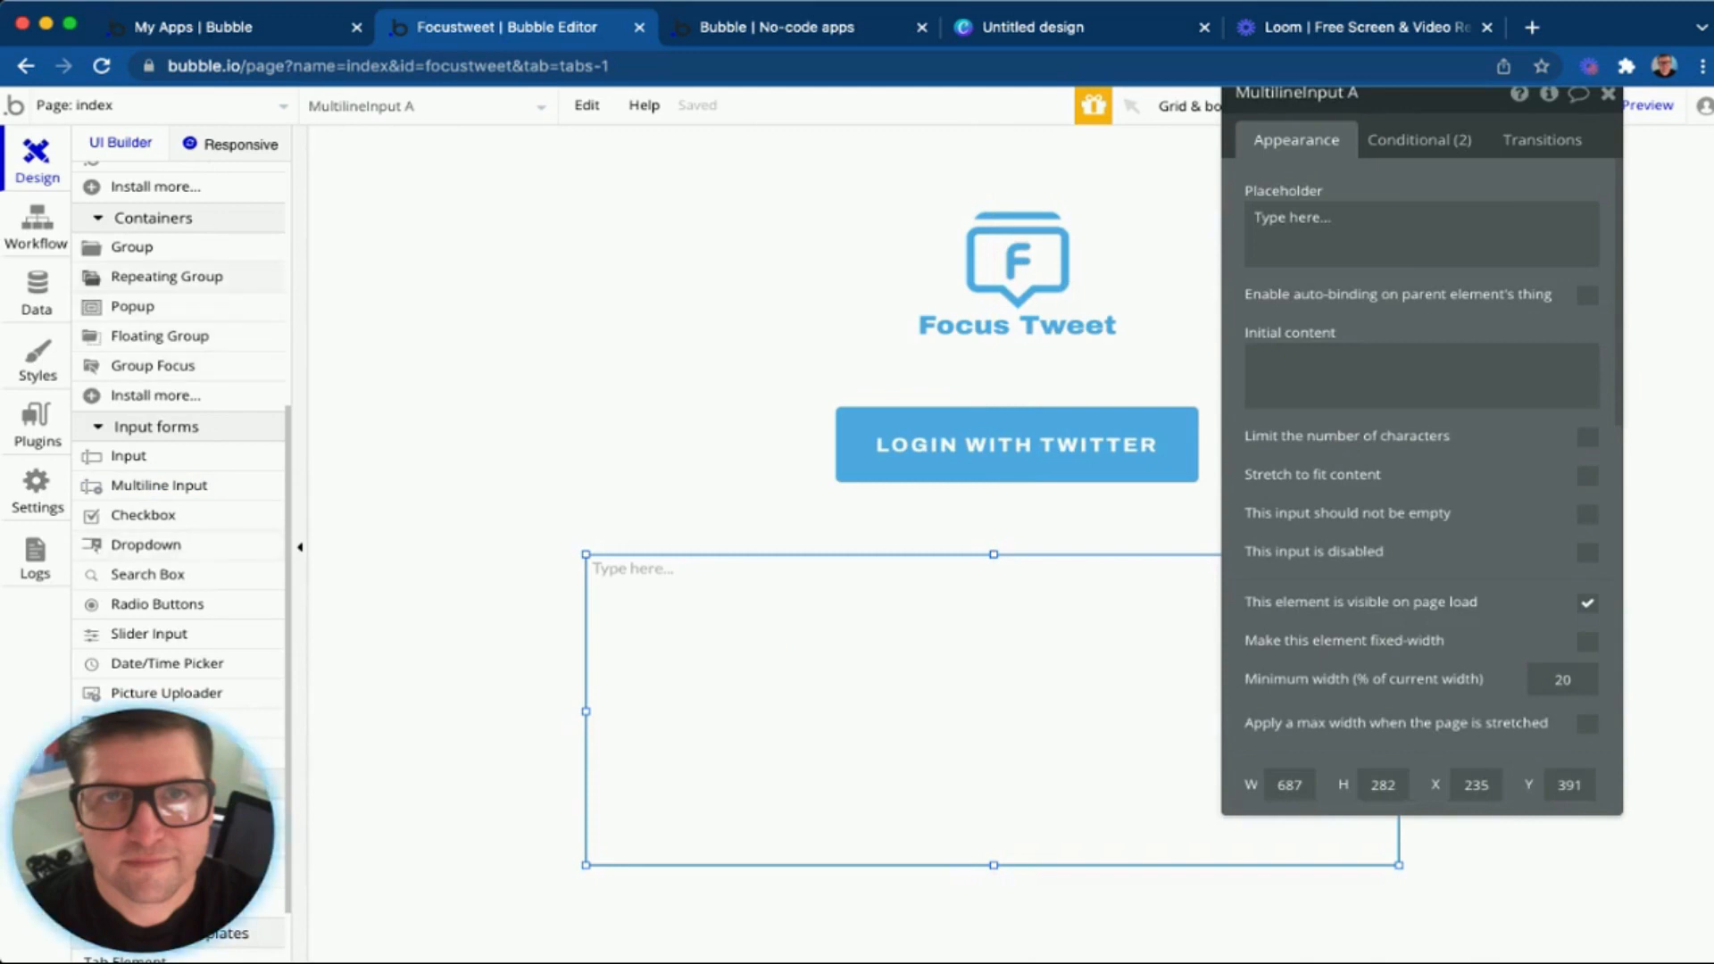
Add a button about 163 by 36 under the multiline input's lower-right corner and label it Post Tweet.
scroll(179, 446, "up", 5)
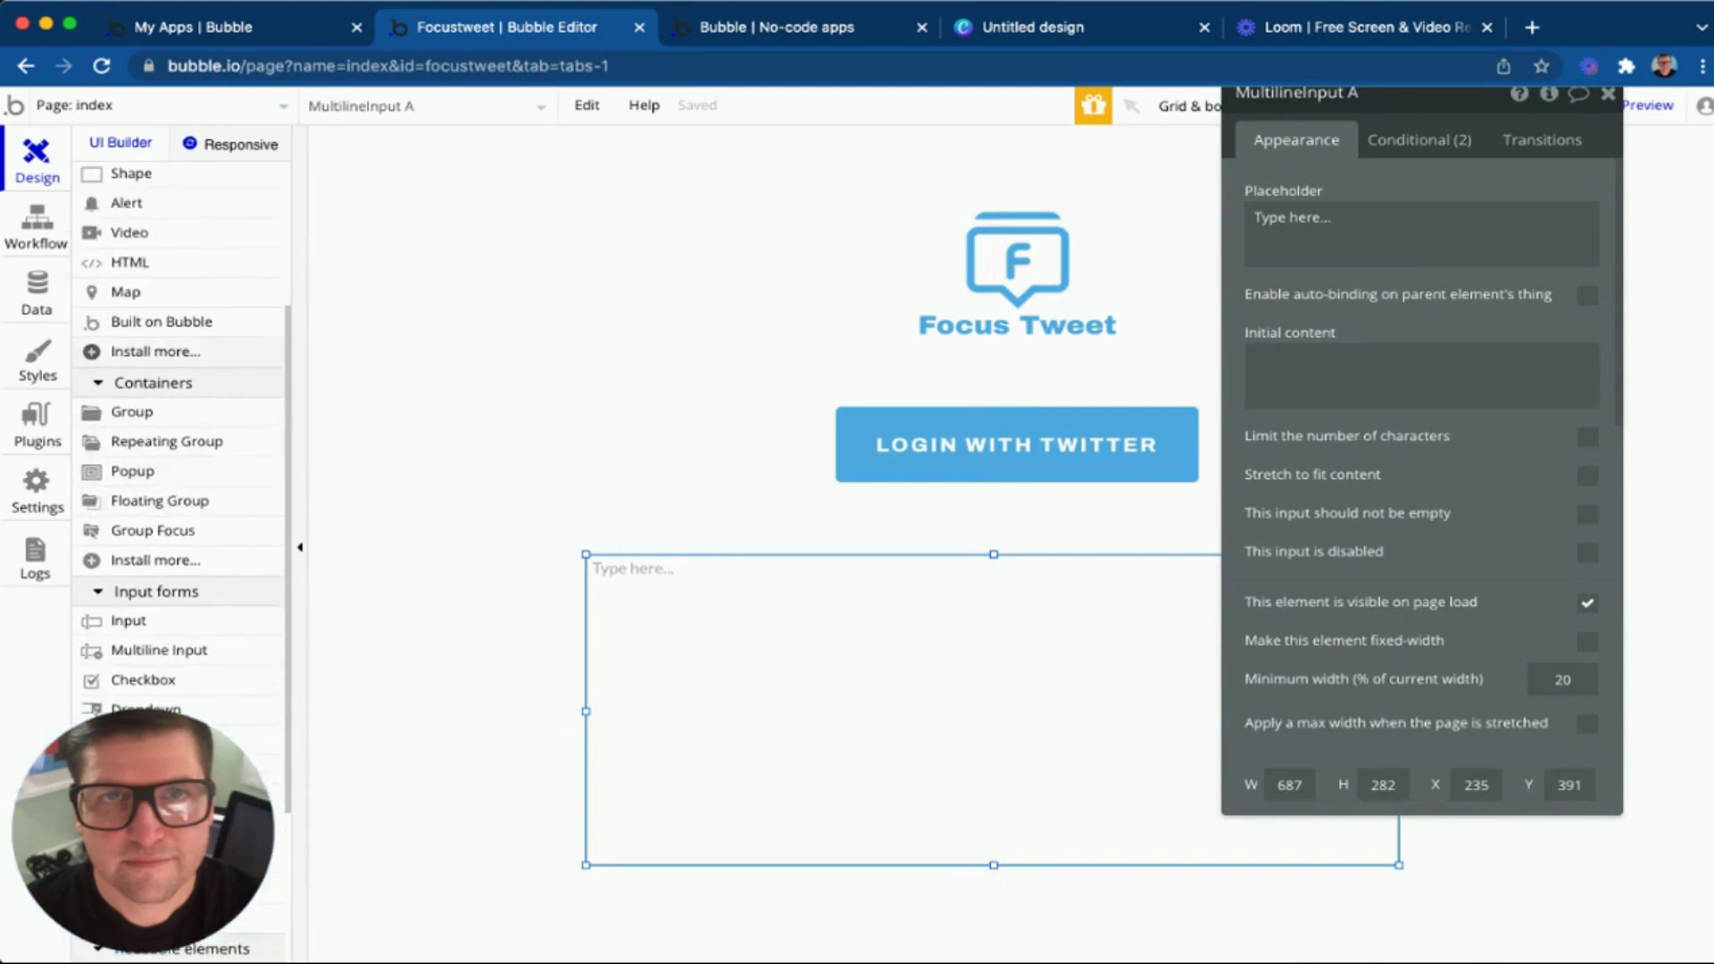
scroll(161, 357, "up", 1)
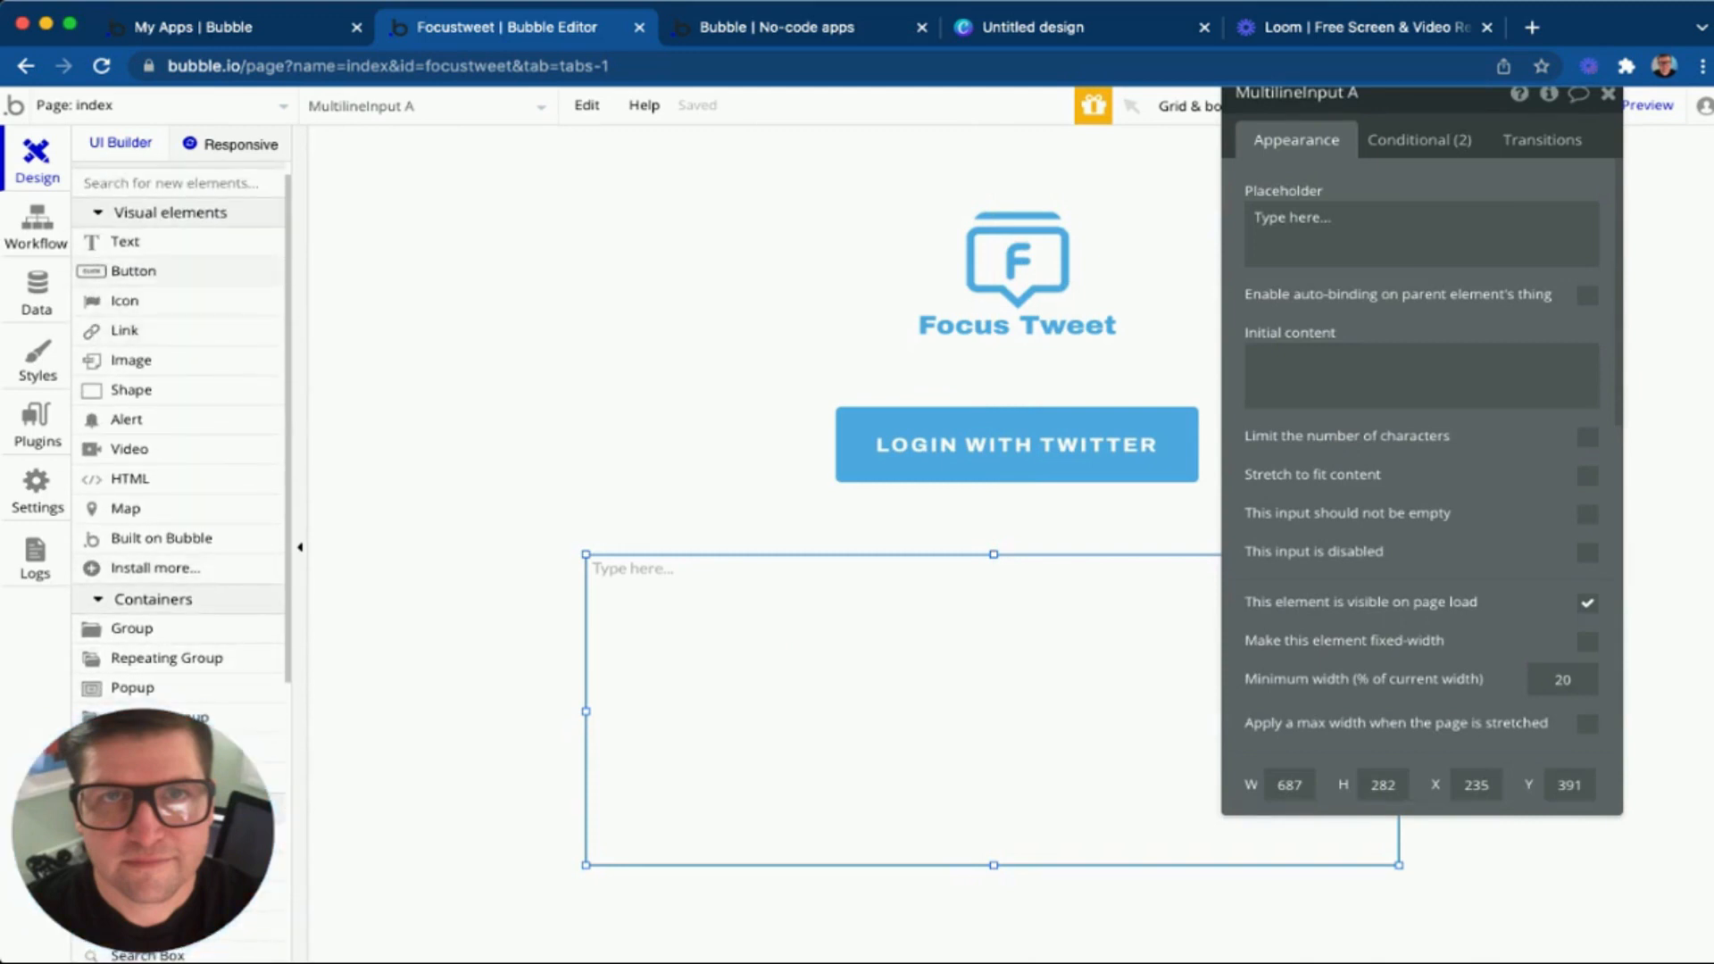
left_click(134, 272)
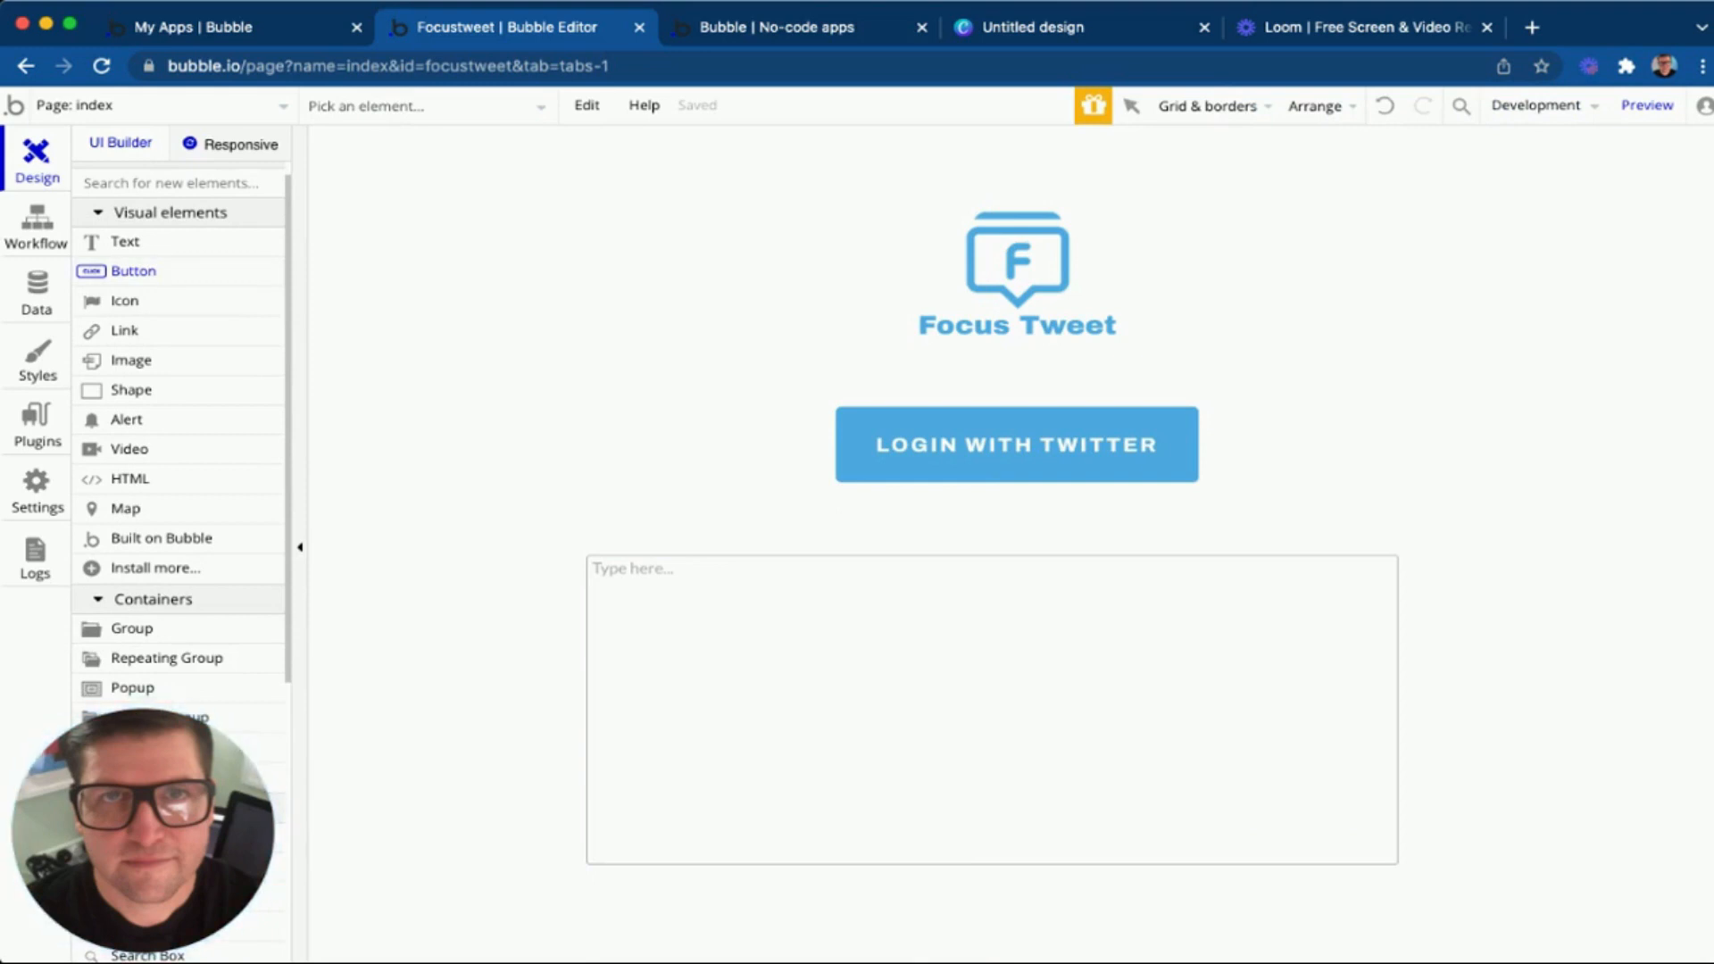
left_click_drag(1199, 884, 1392, 925)
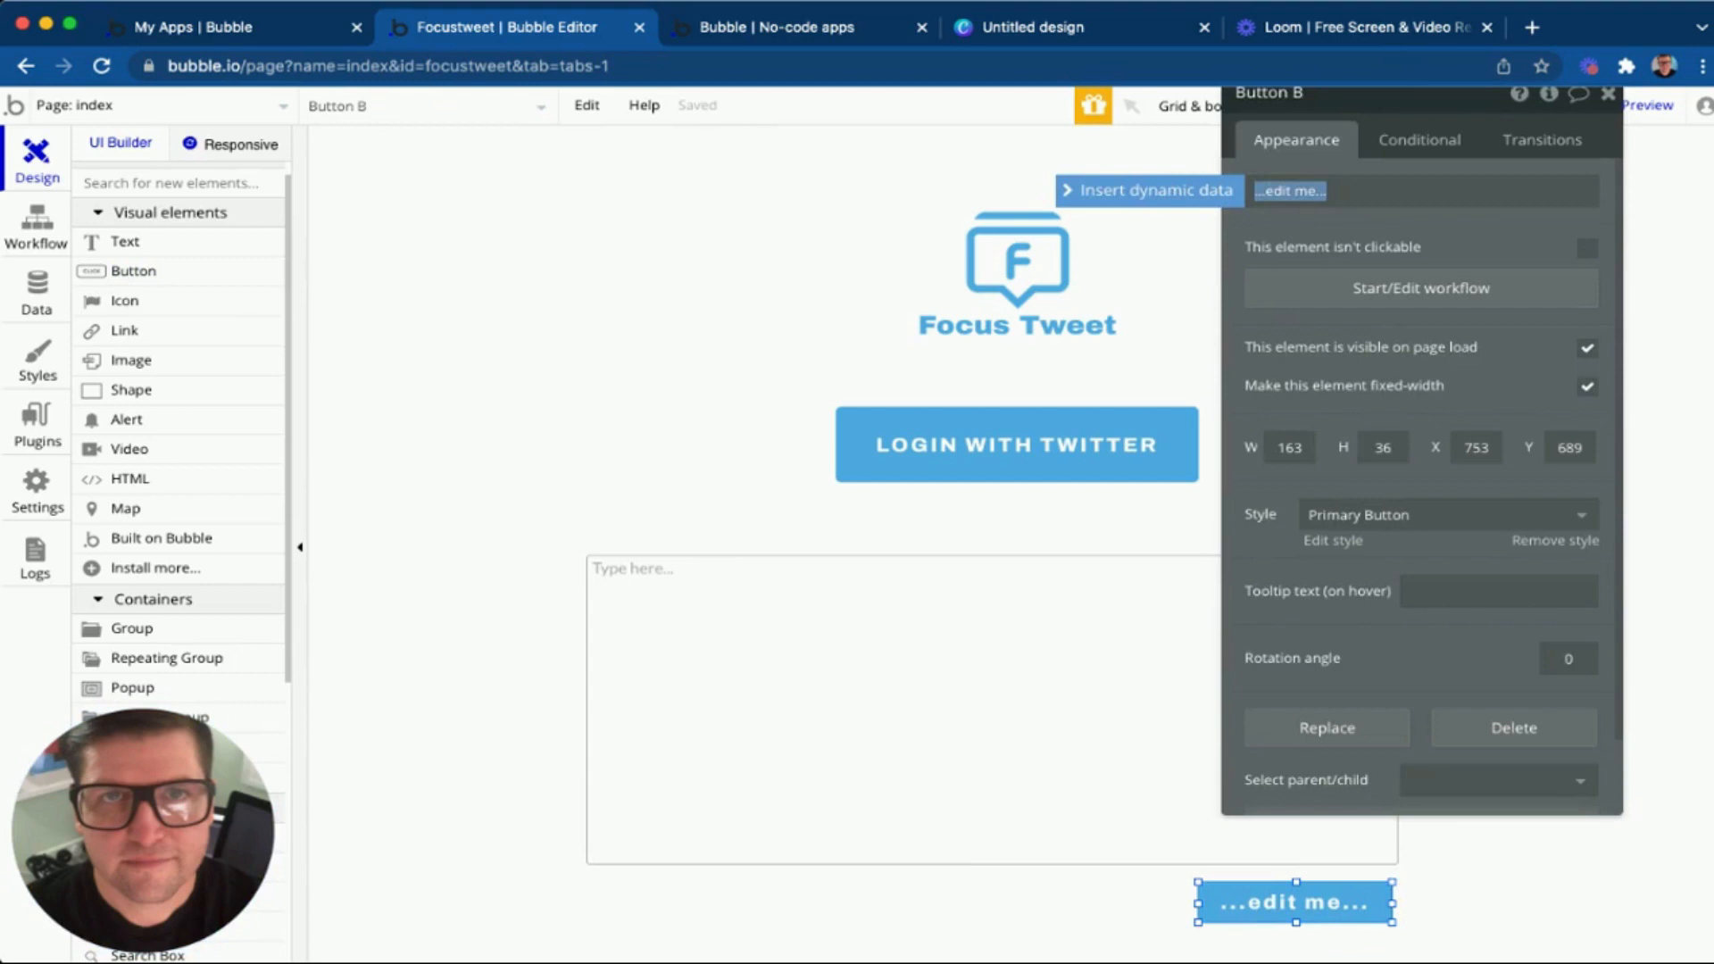
type("Post Tweet")
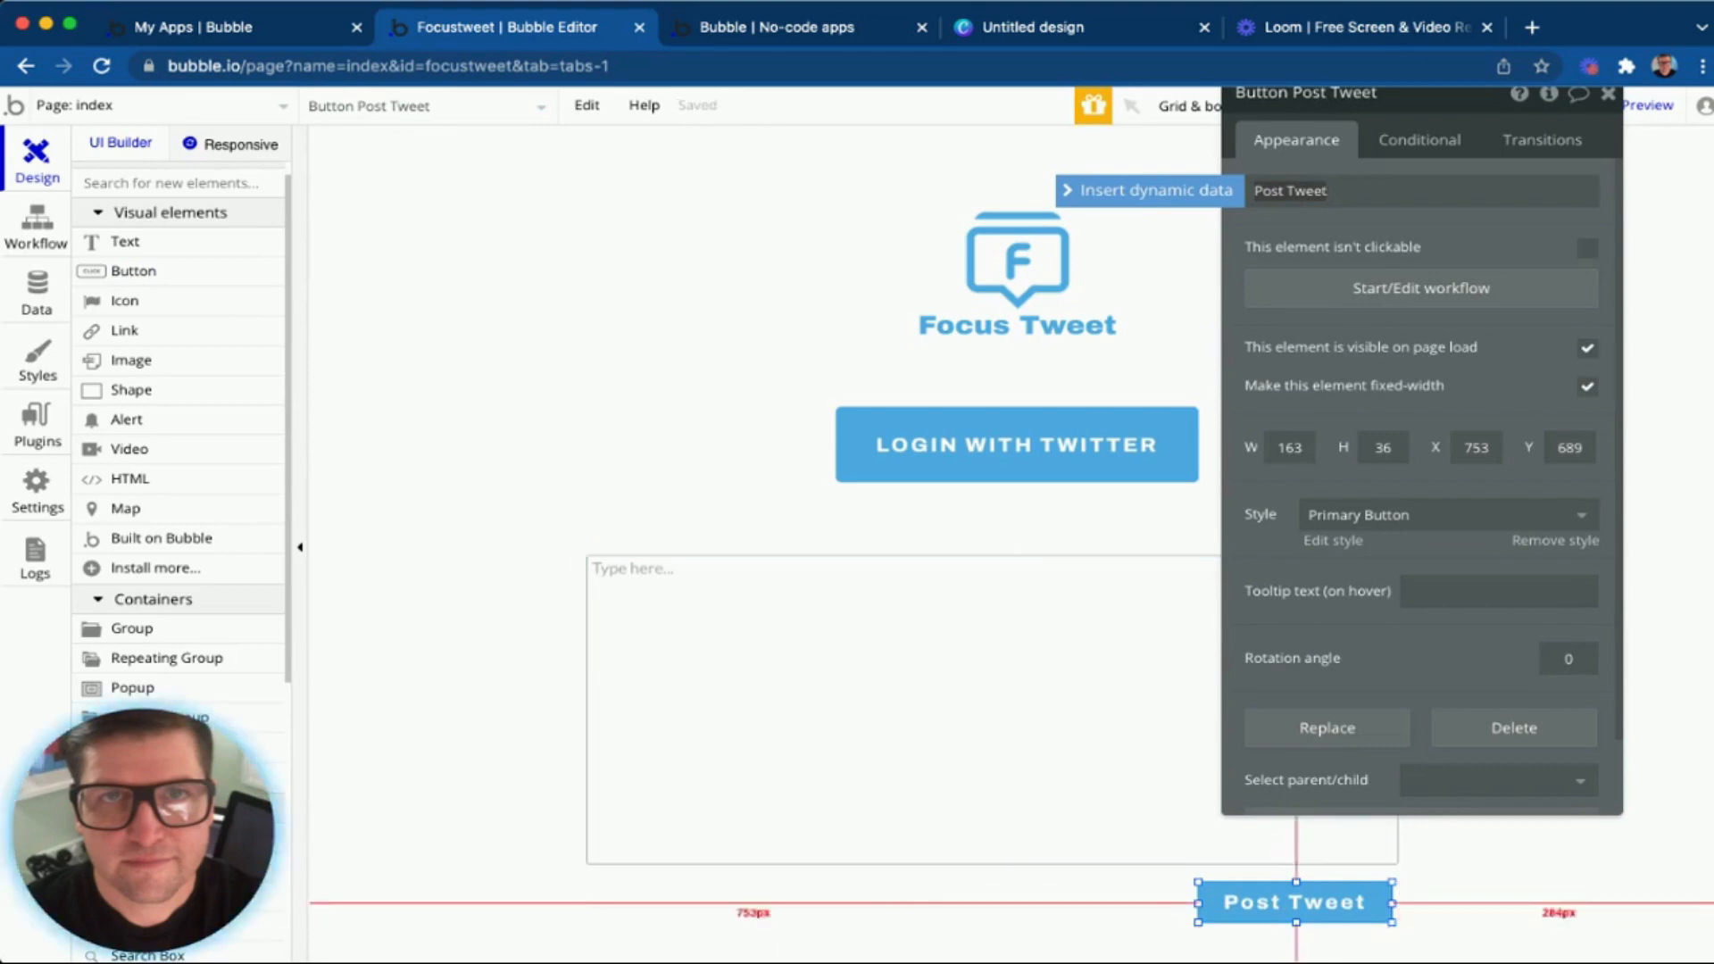
Group the Post Tweet button and the multiline input together in one group.
left_click(1294, 903)
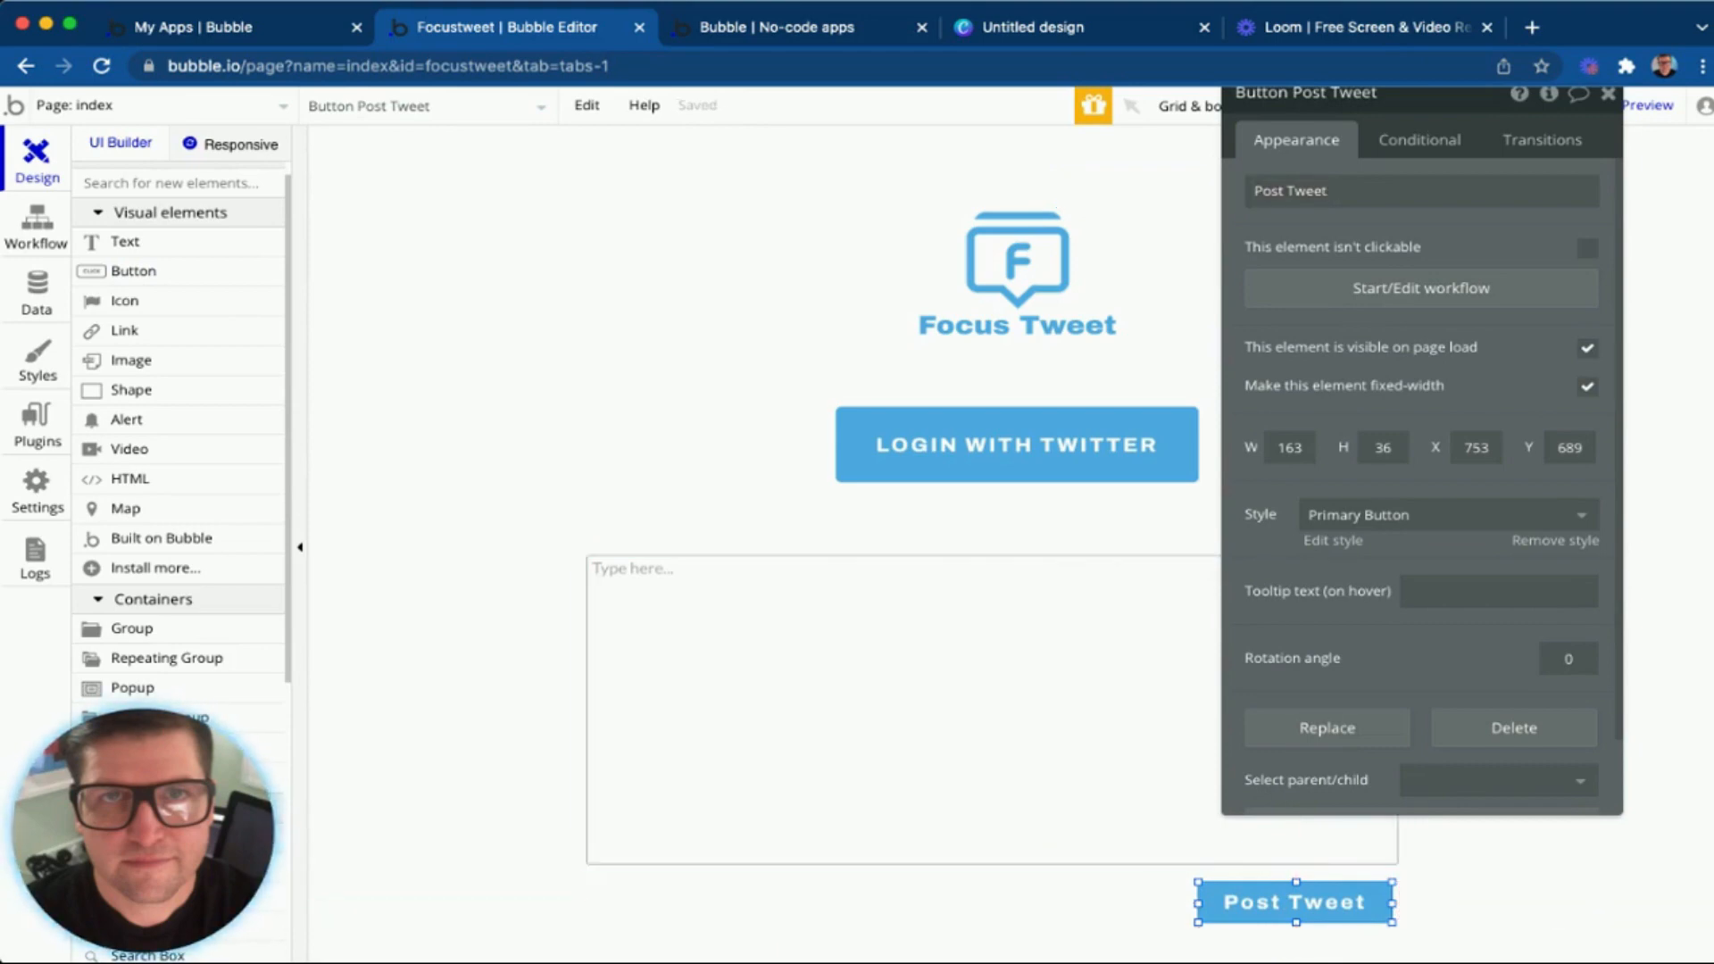
left_click(1107, 768, "shift")
right_click(1107, 768)
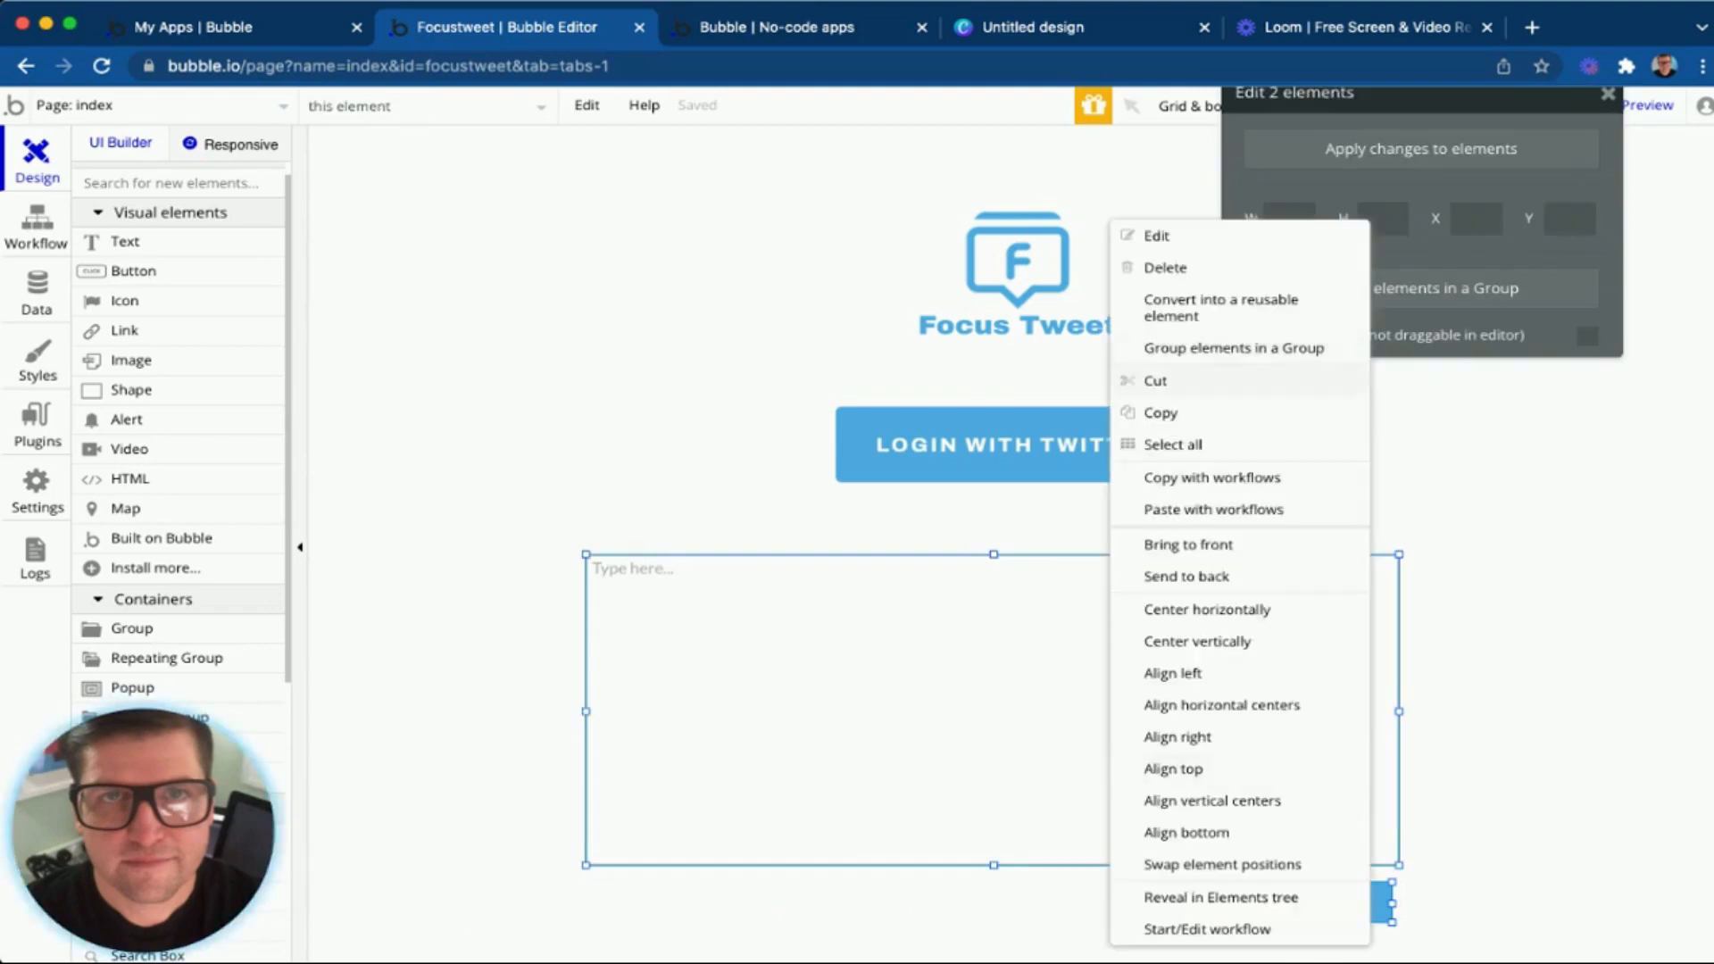
left_click(1233, 348)
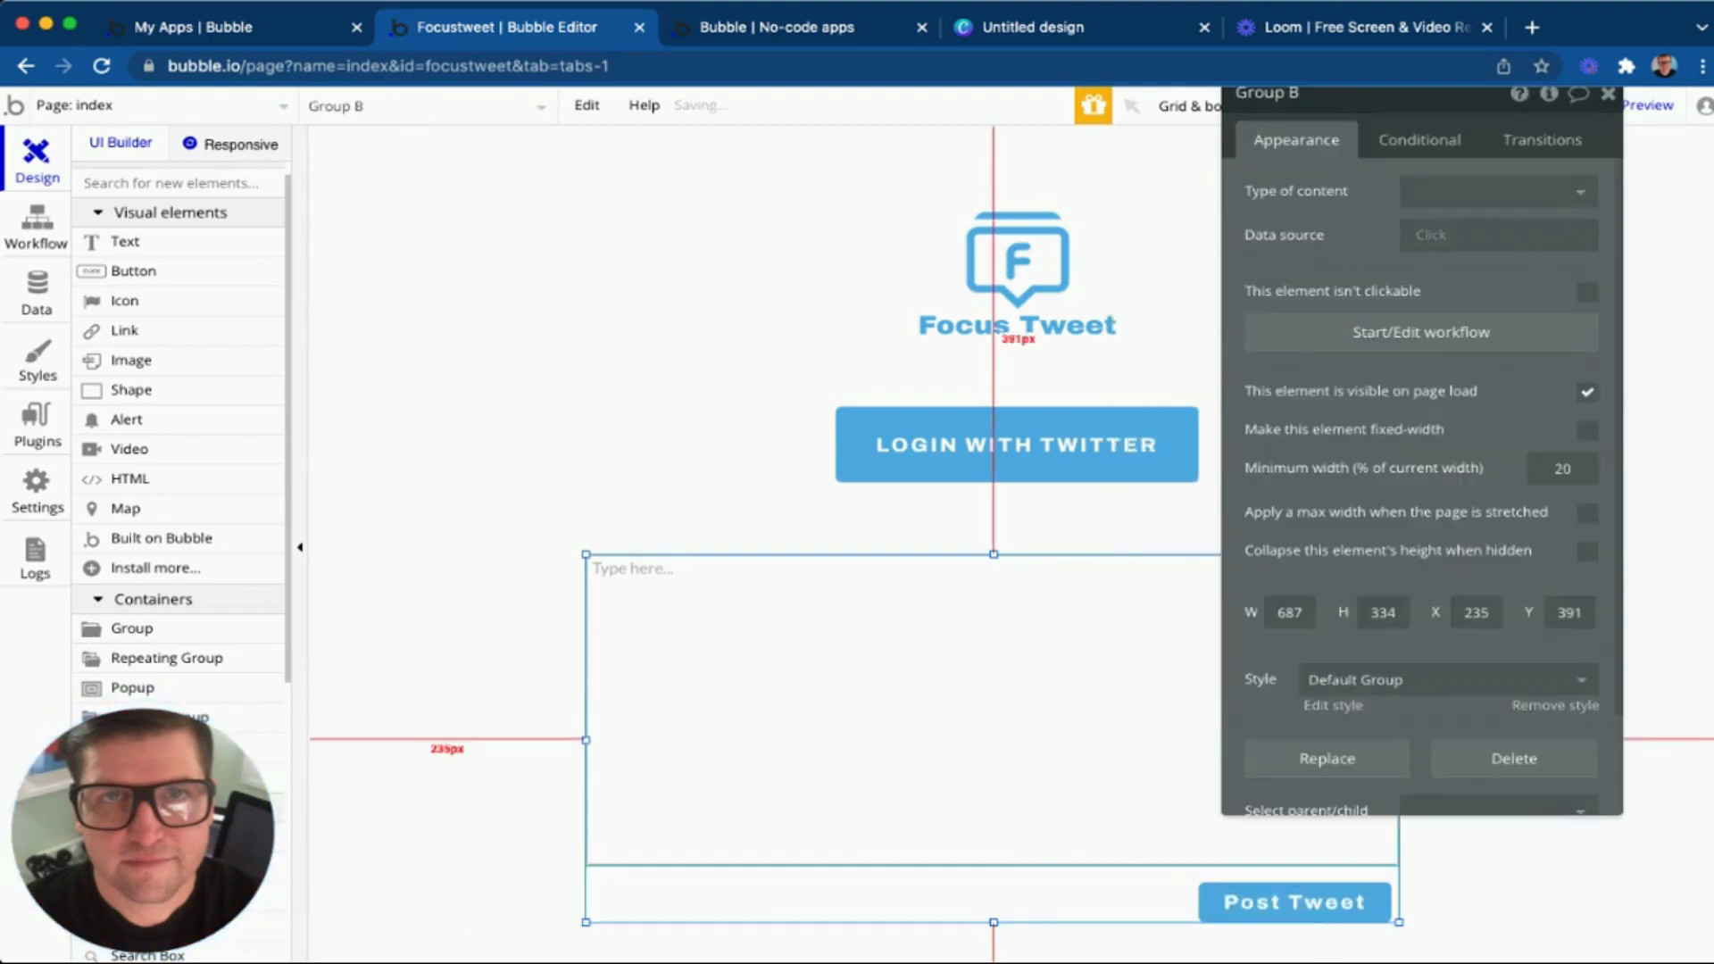
left_click(500, 696)
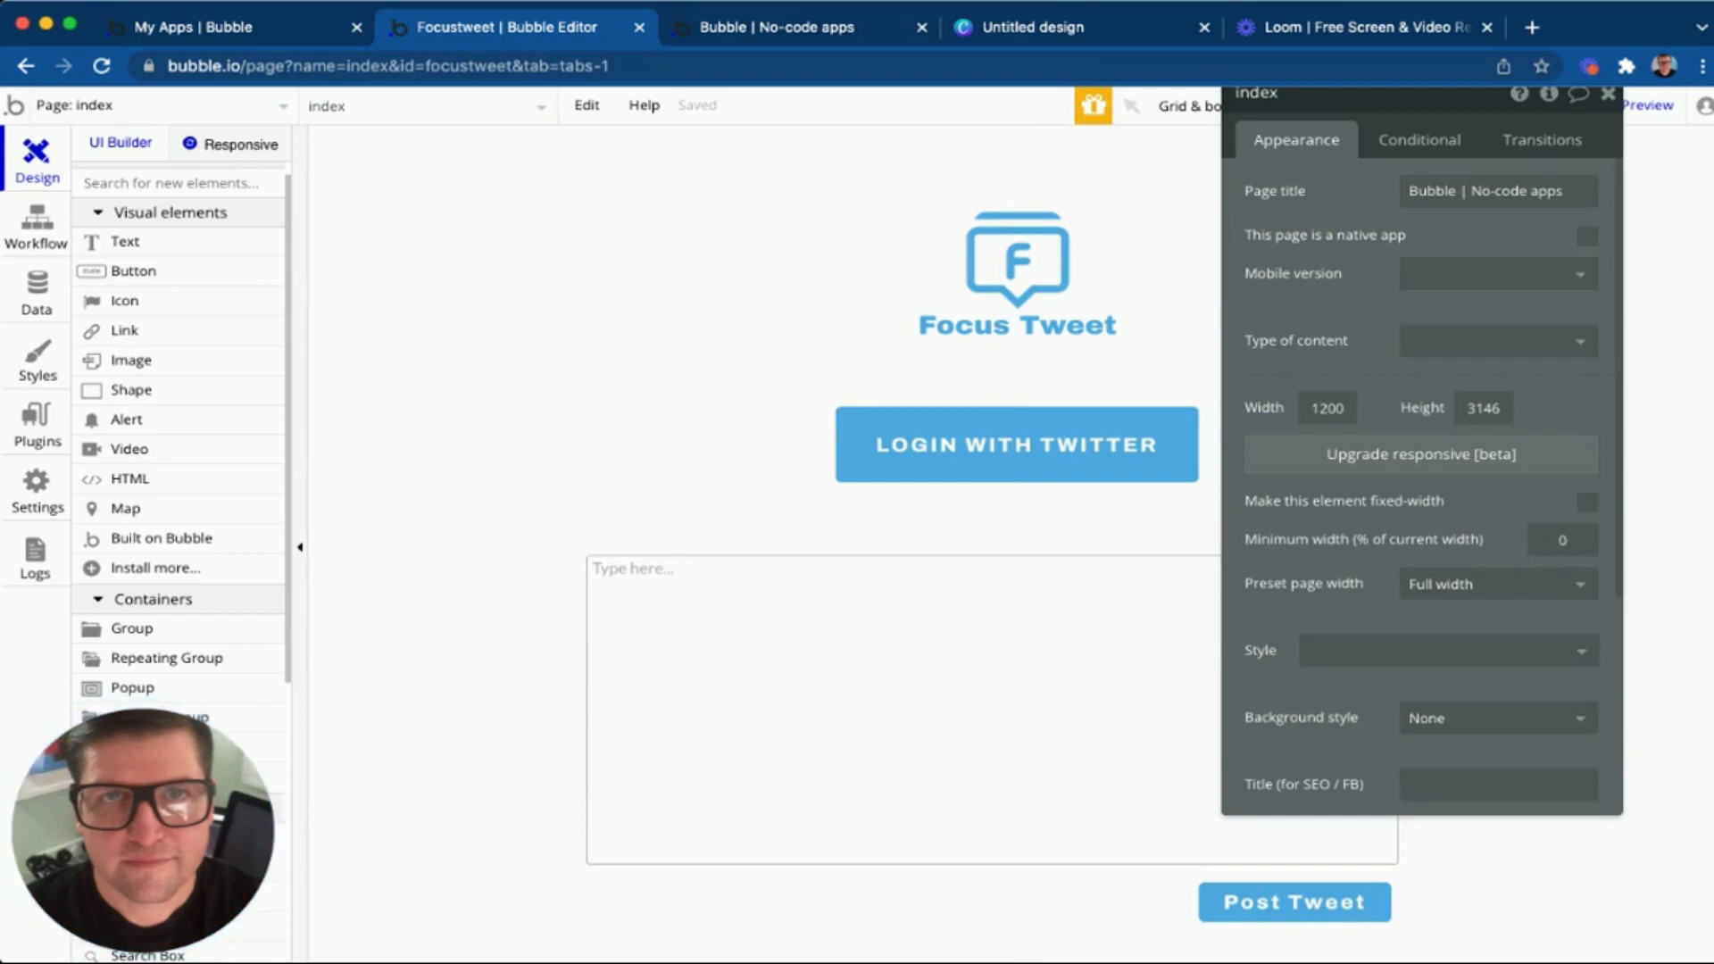
Reload the app preview to check the page with the tweet input and Post Tweet button.
key("ctrl+Tab")
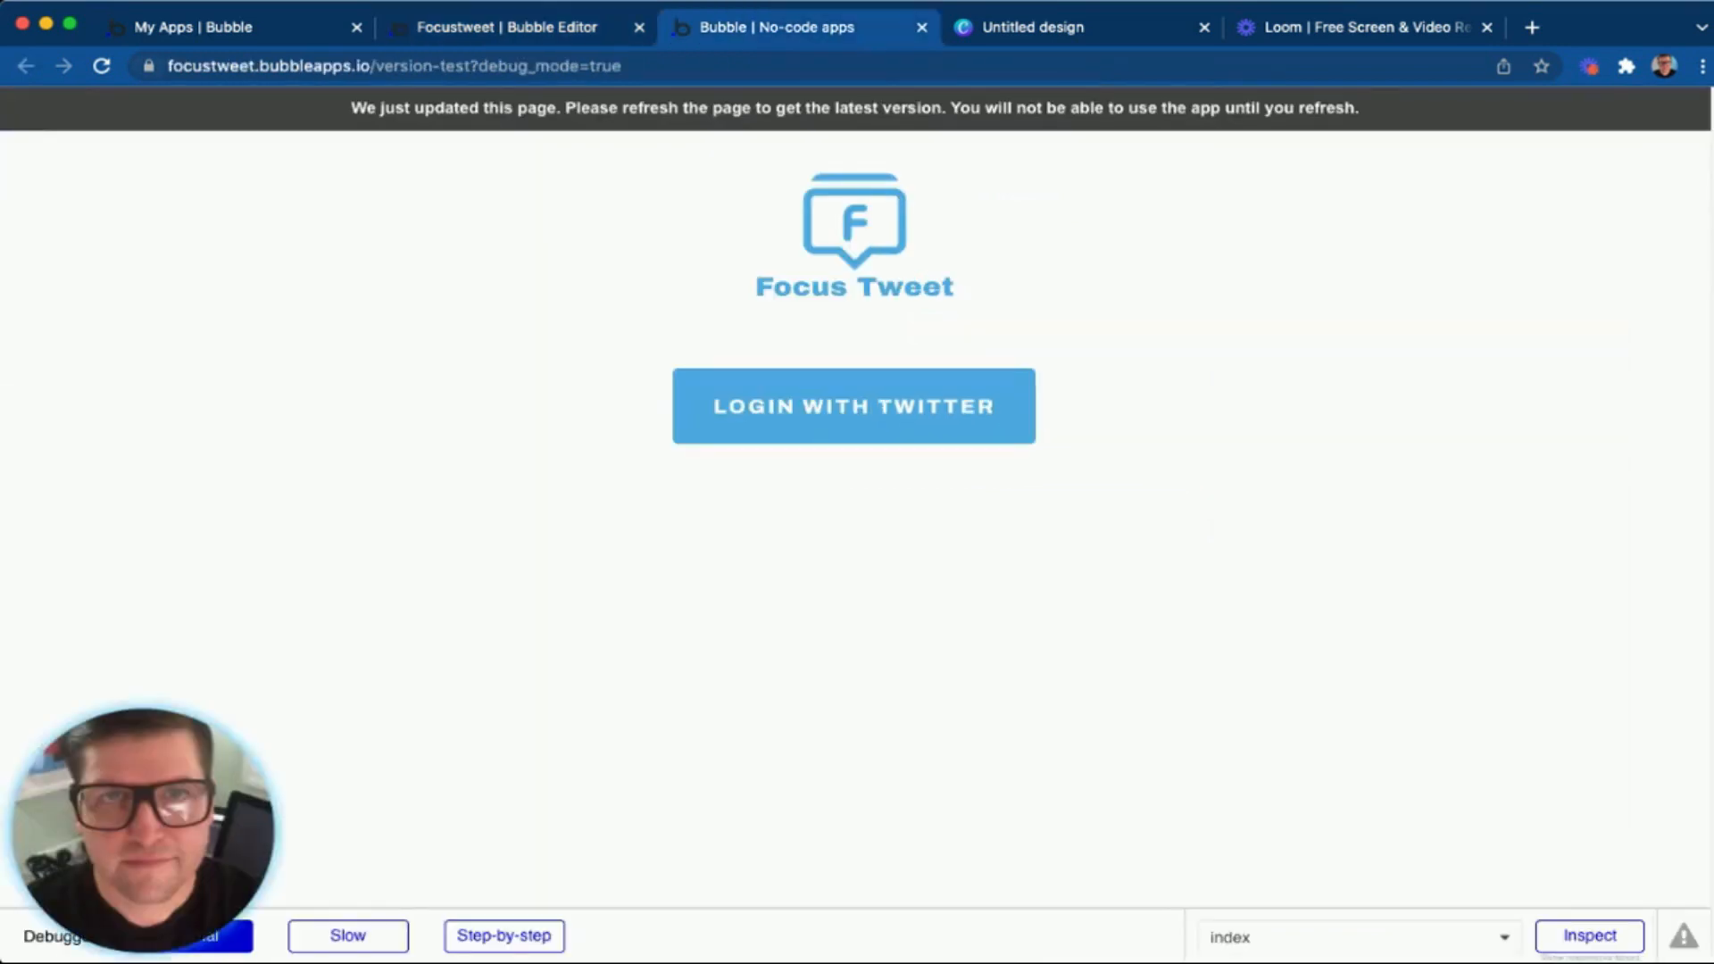
key("super+r")
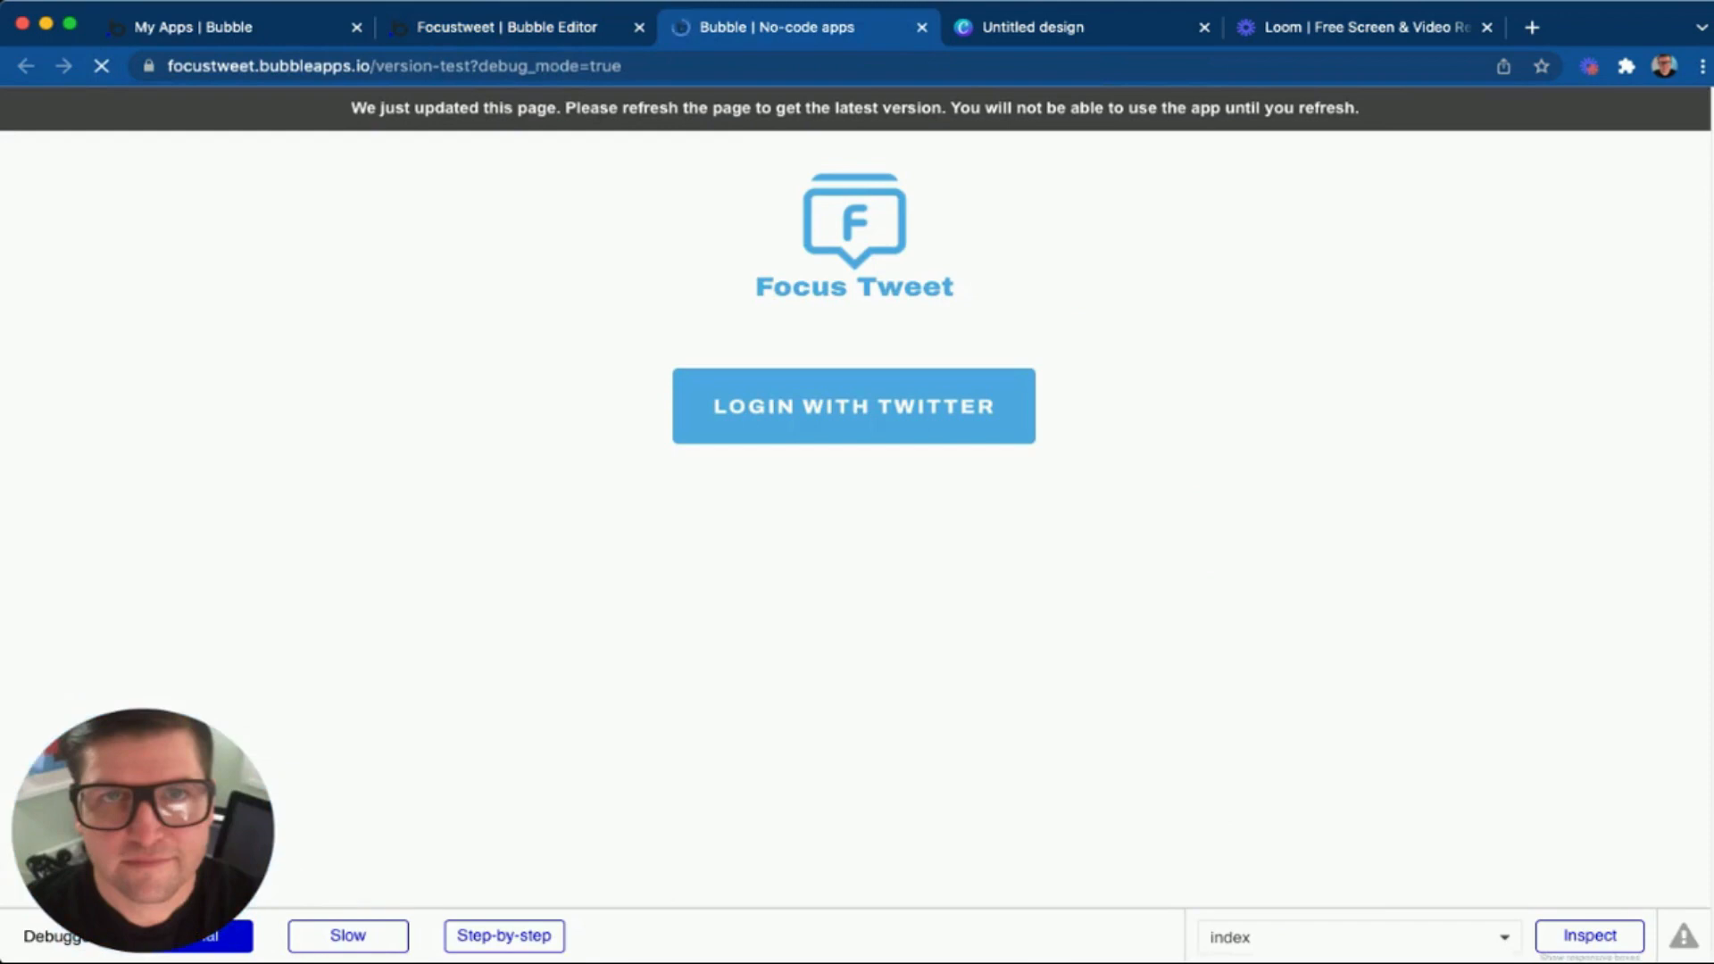